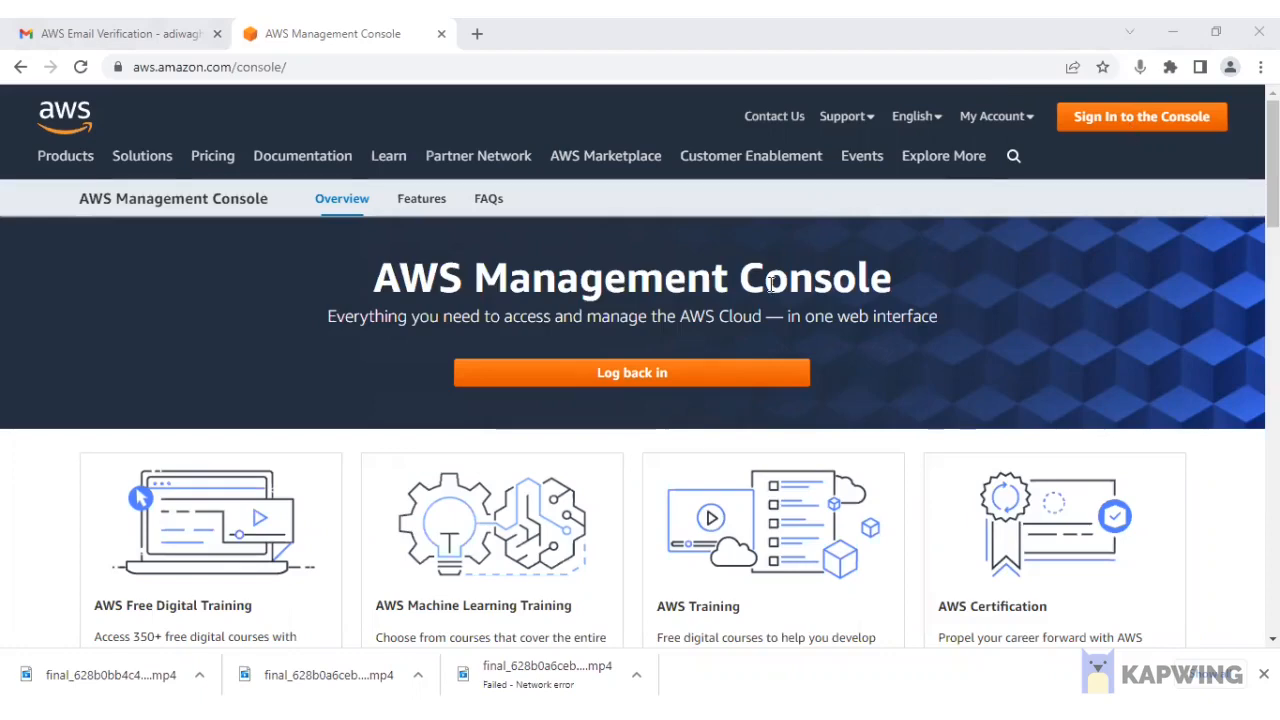
- Sign in to the console as an IAM user, filling in the account alias, IAM user name and saved password
left_click(585, 373)
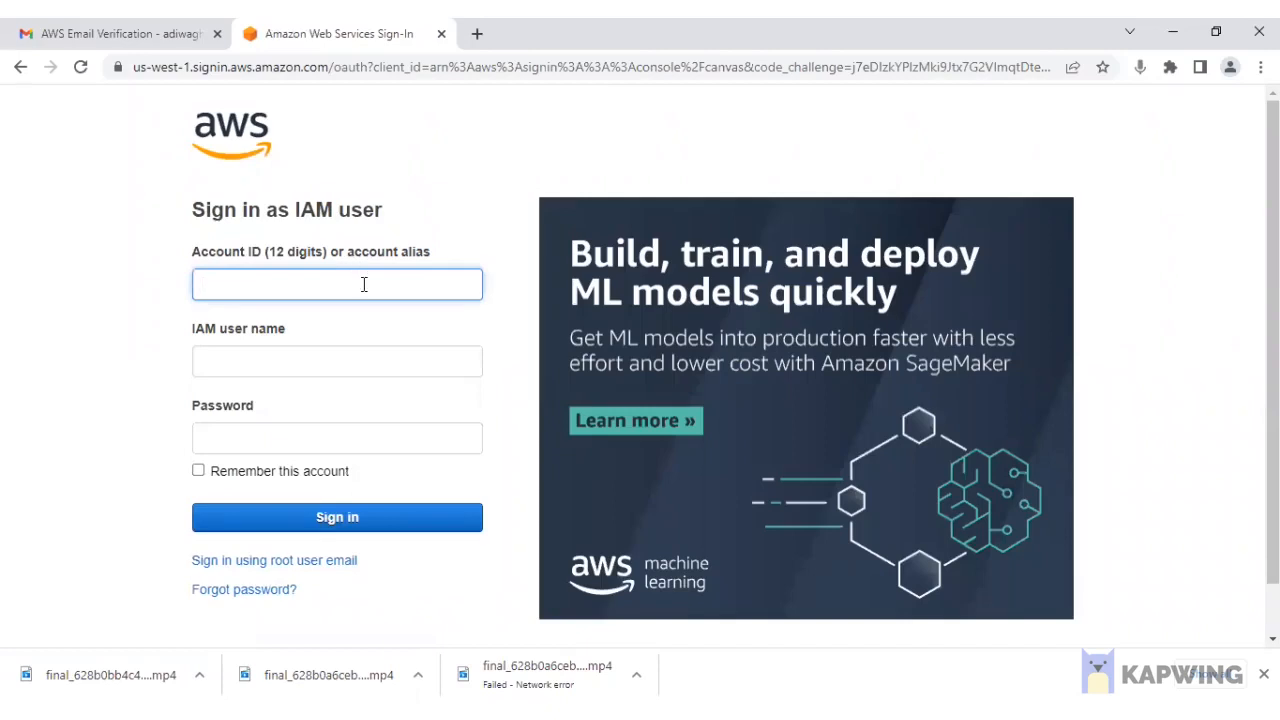
left_click(364, 284)
left_click(352, 327)
left_click(358, 354)
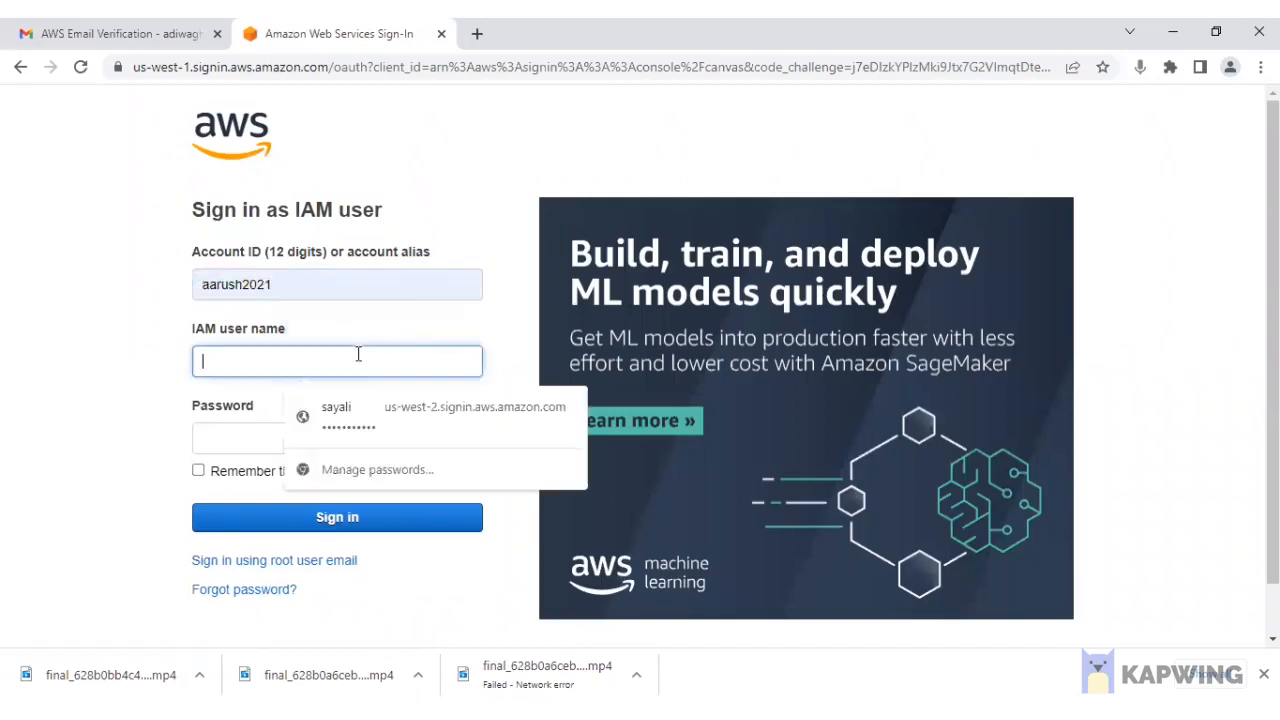
left_click(345, 397)
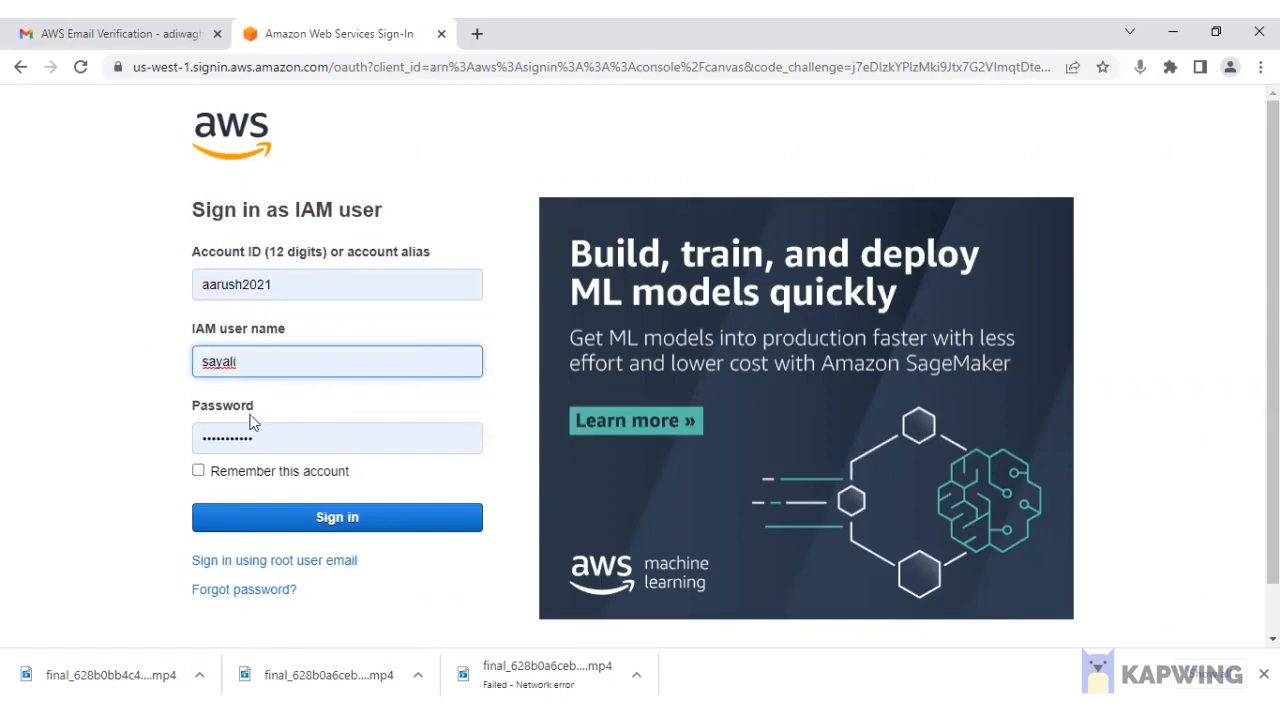
left_click(333, 517)
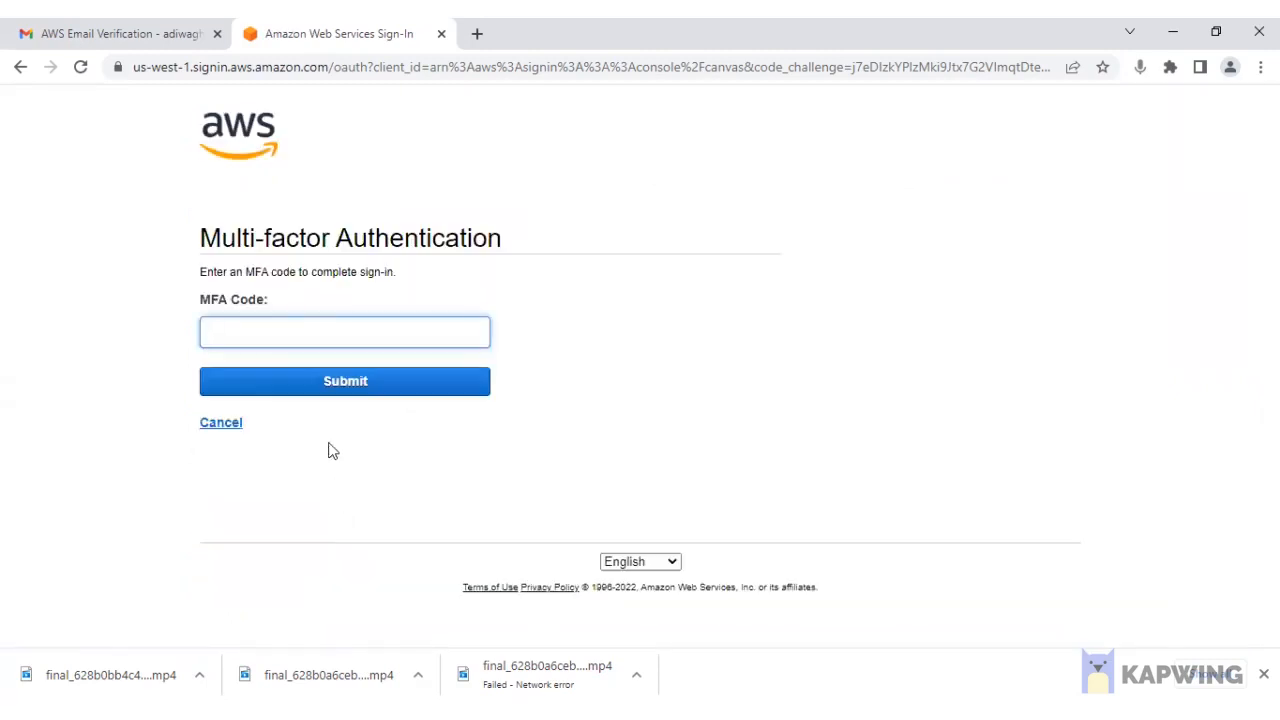
- Enter the MFA code and submit it to complete sign-in
left_click(302, 322)
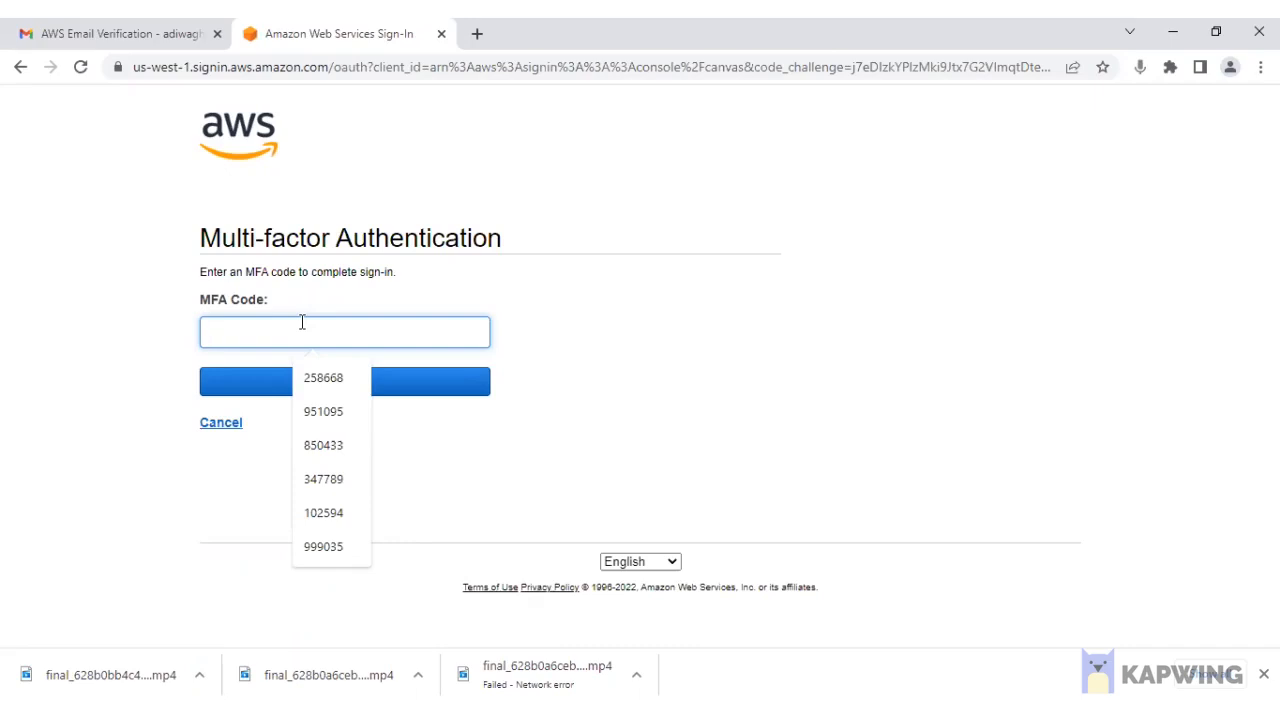
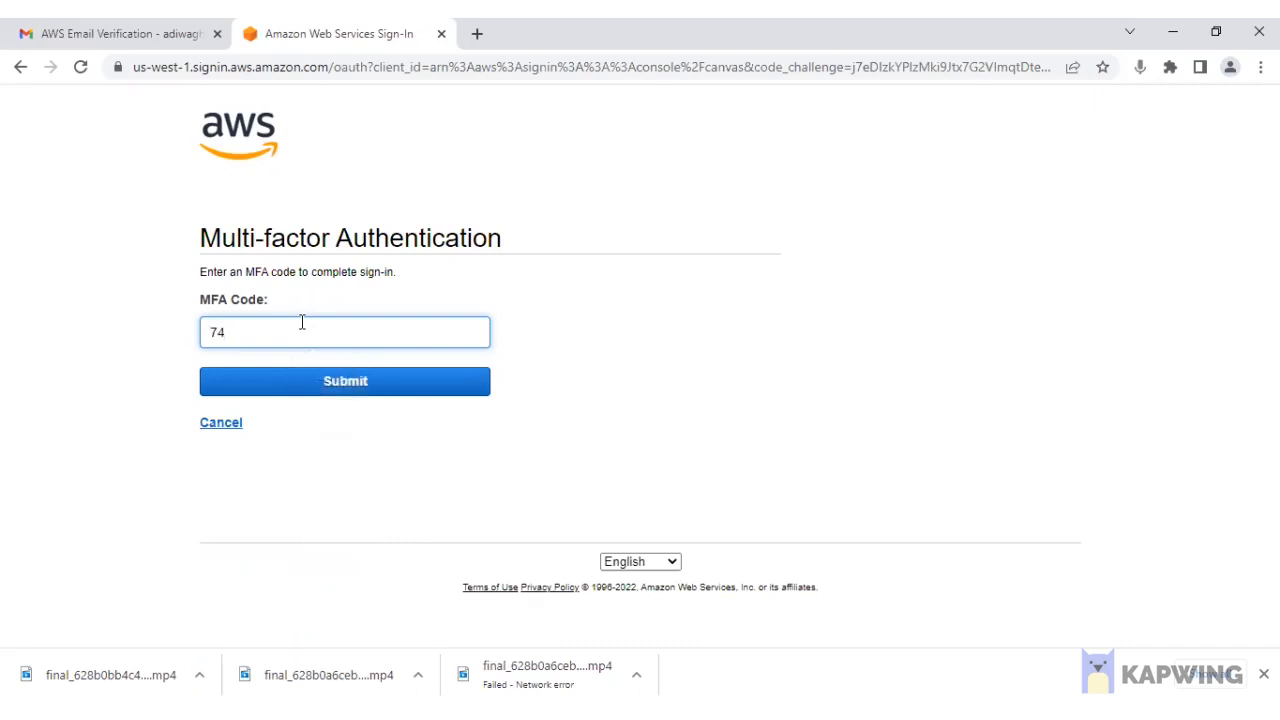
left_click(339, 384)
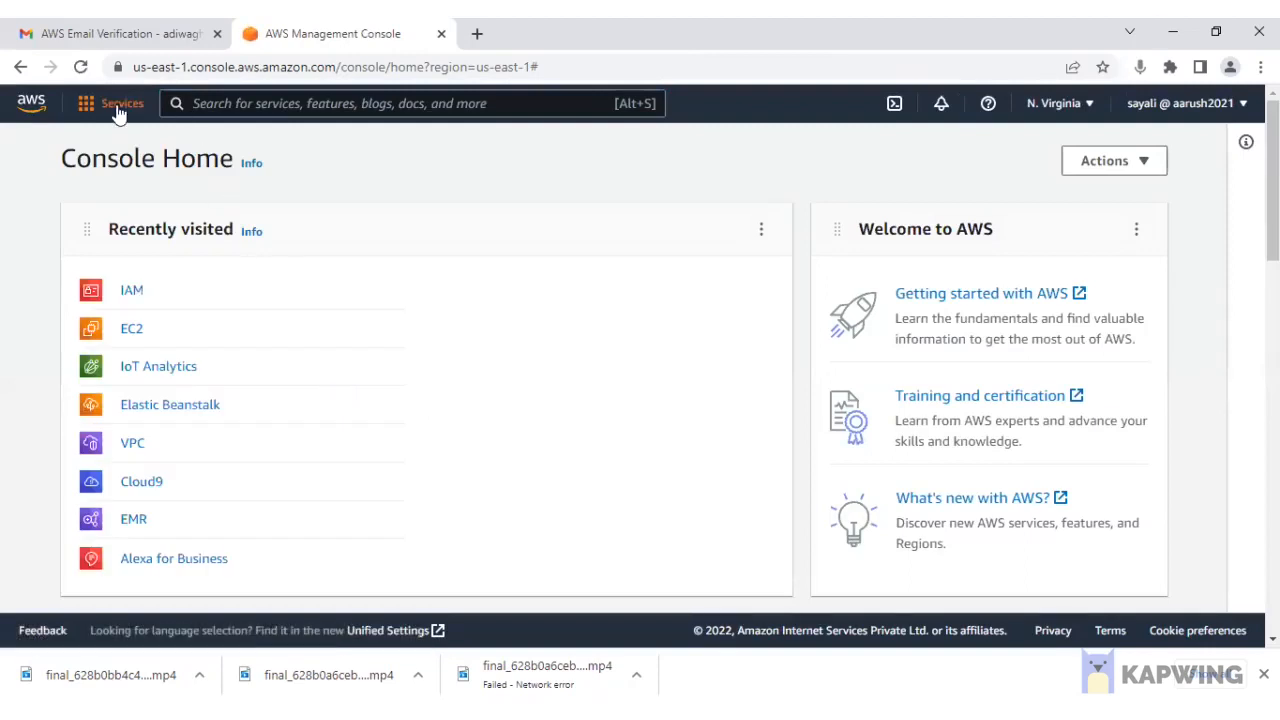
- Search the console's services for EC2 and open the EC2 dashboard
left_click(87, 105)
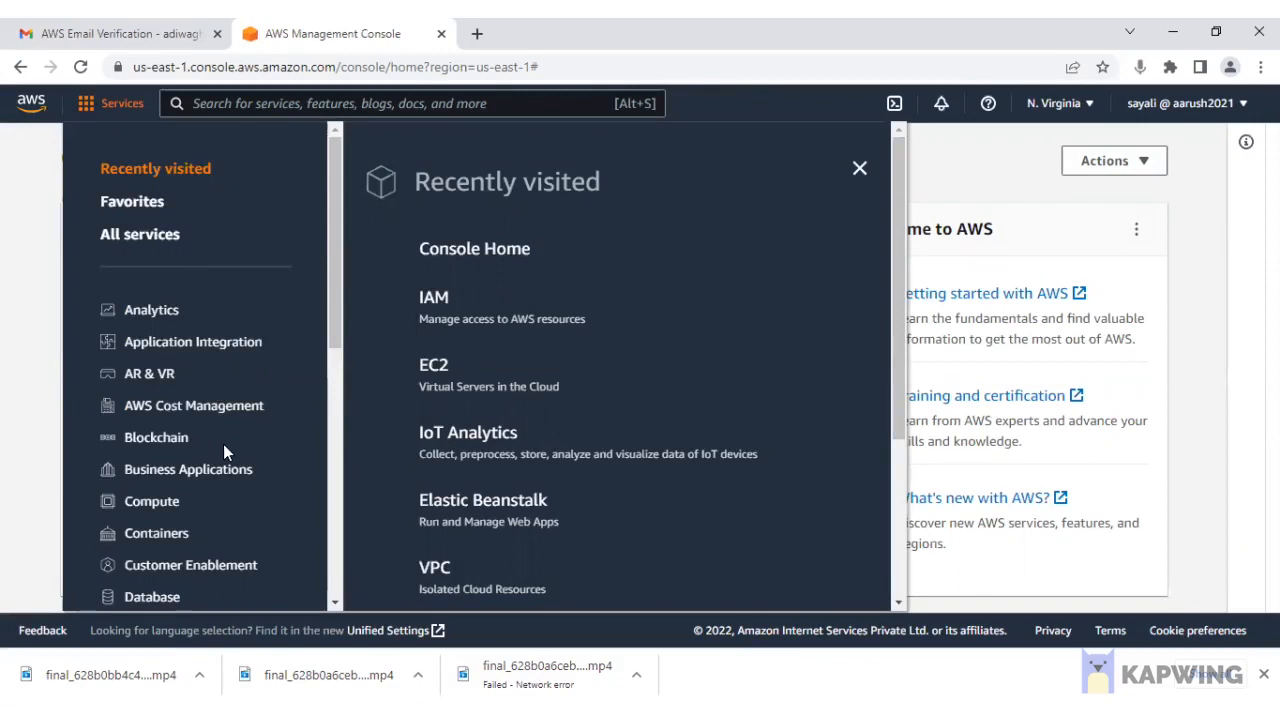
scroll(238, 437, "down", 5)
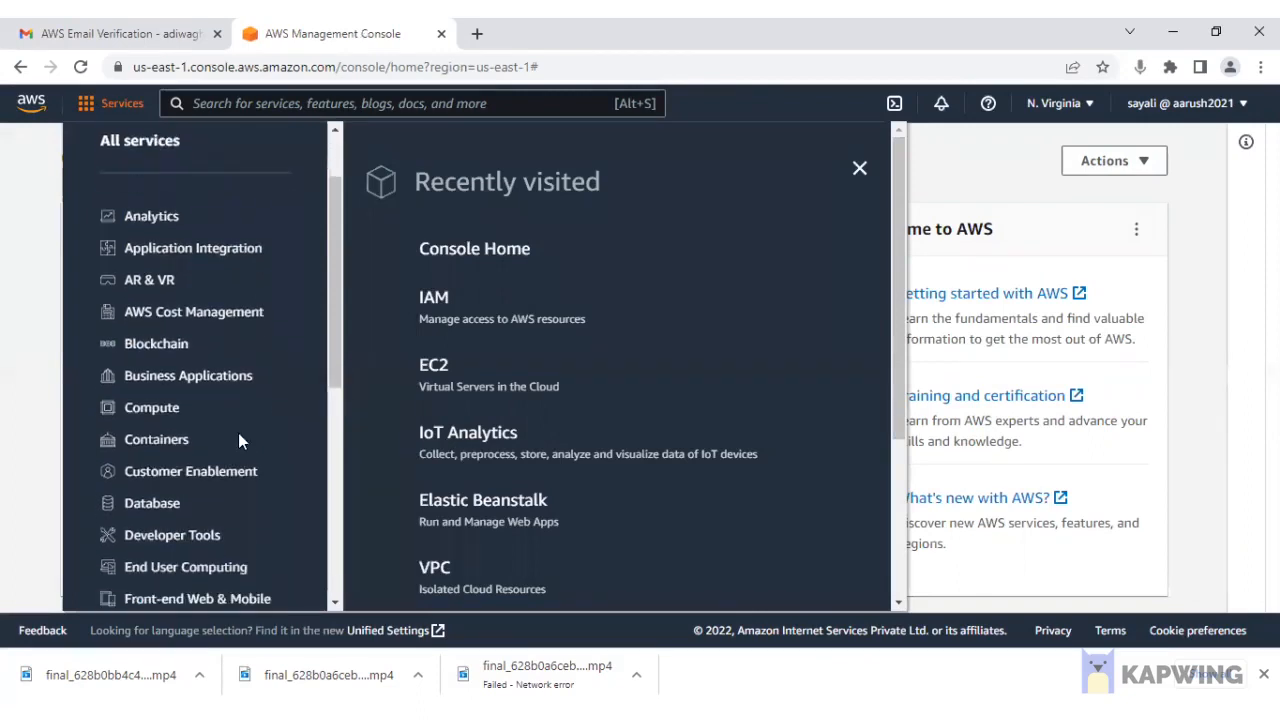
scroll(238, 433, "down", 1)
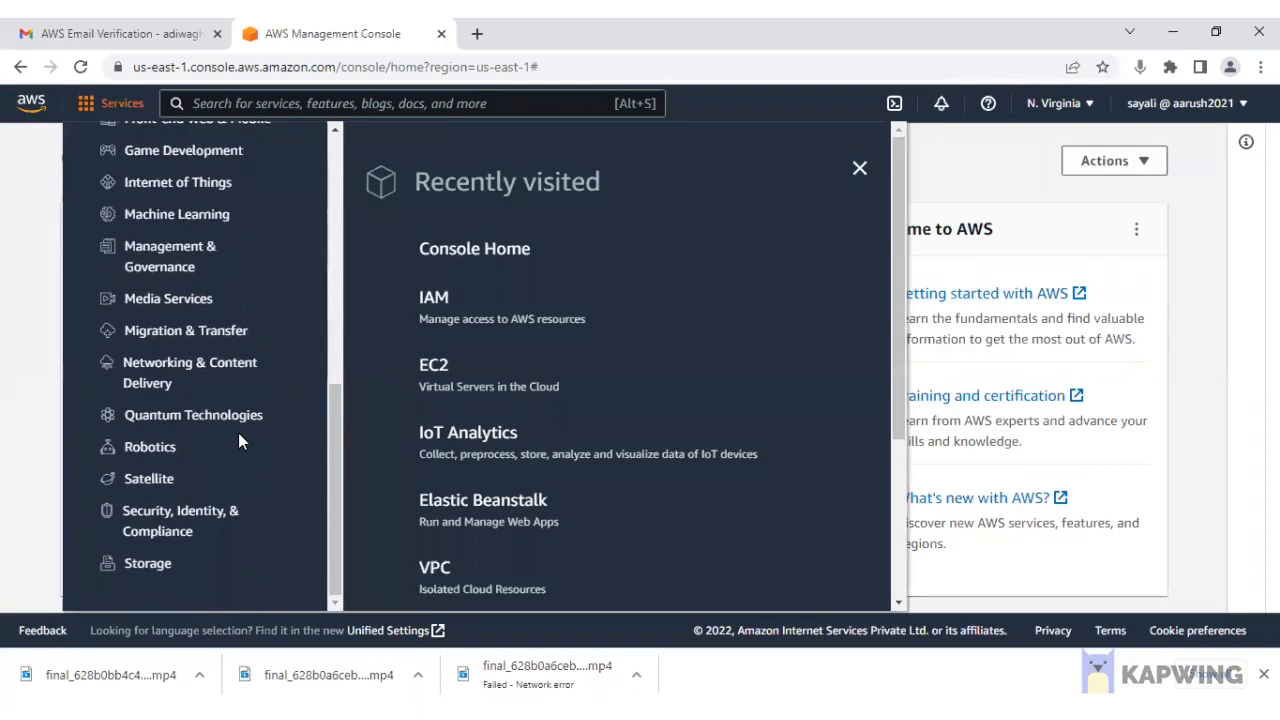
scroll(238, 434, "up", 6)
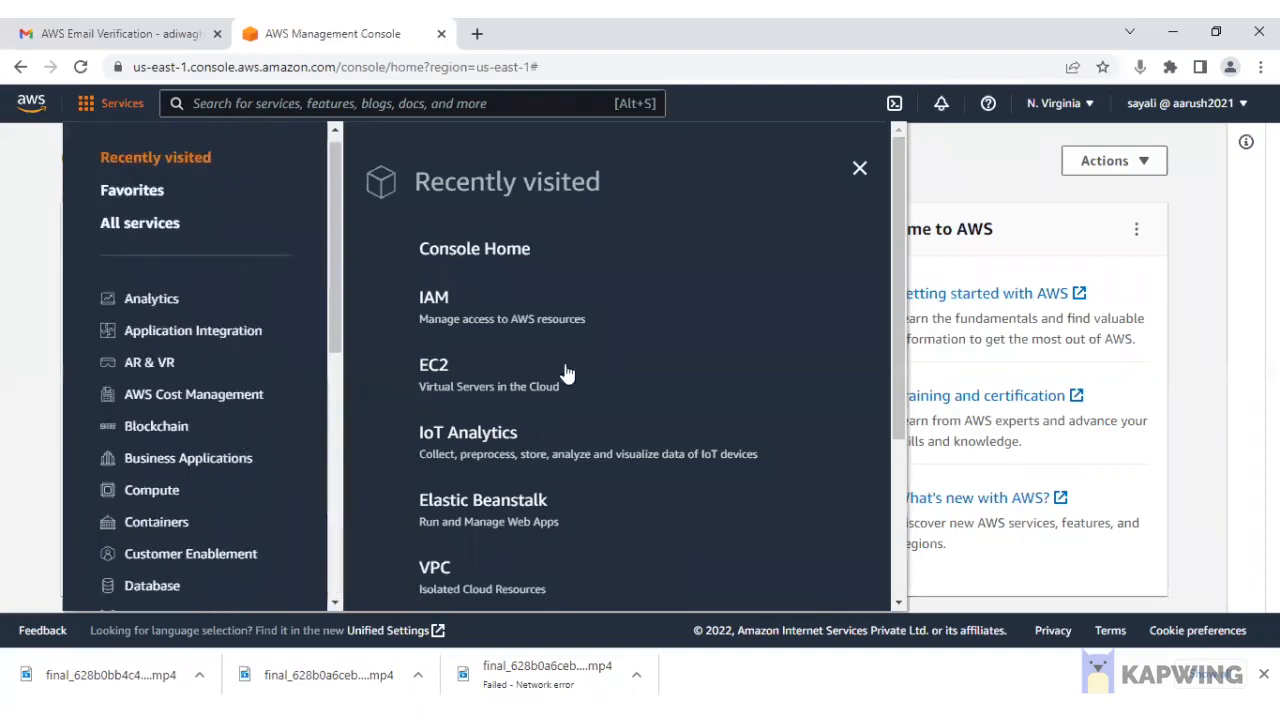
left_click(274, 103)
type("EC@")
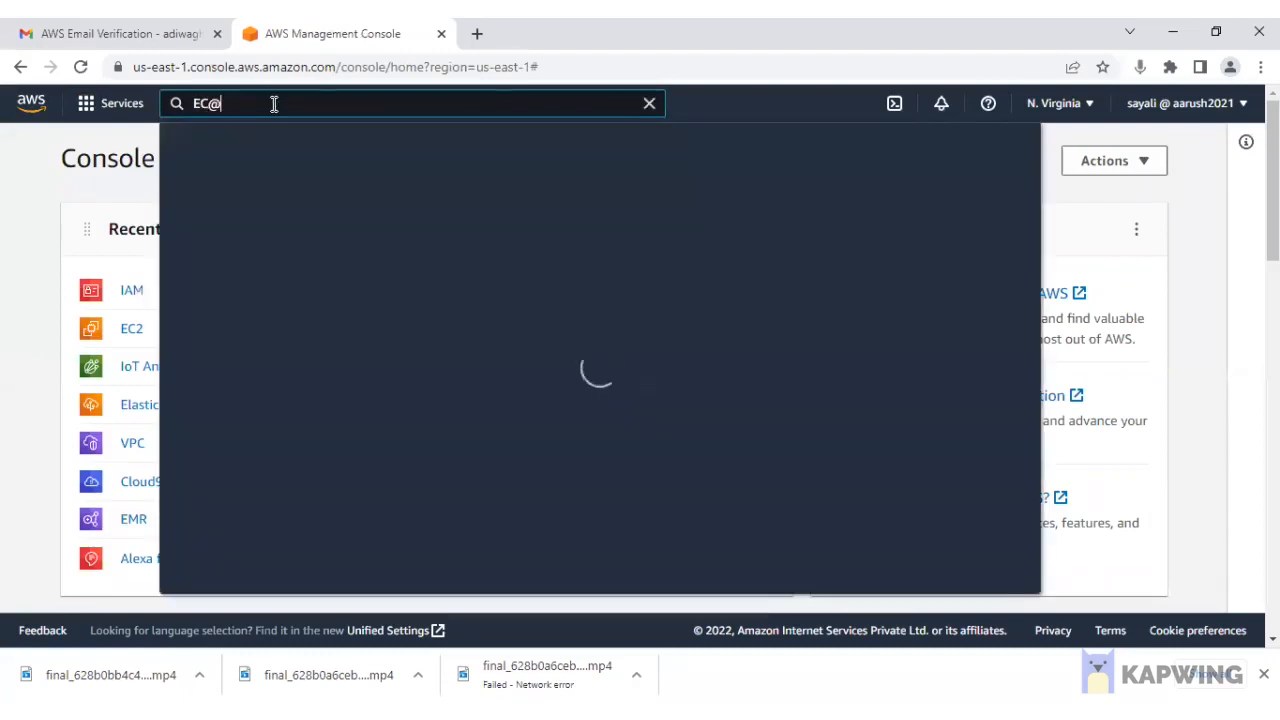
key("BackSpace")
type("2")
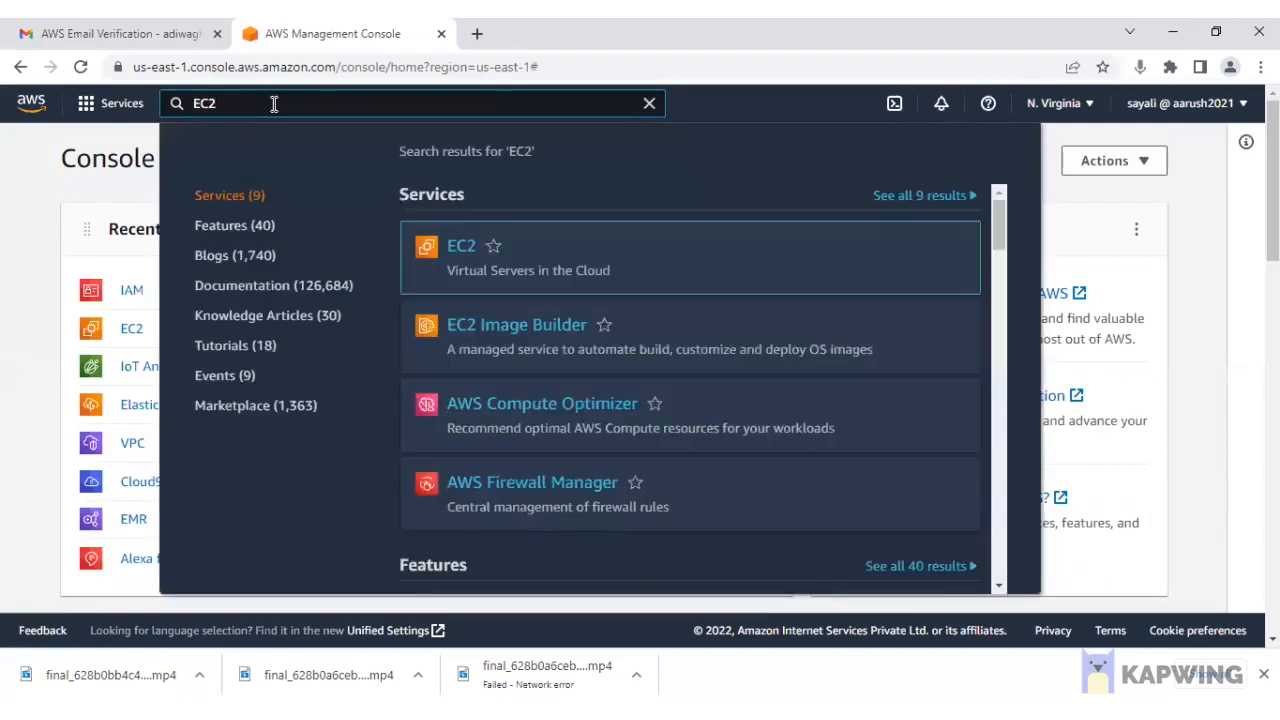
mouse_move(458, 258)
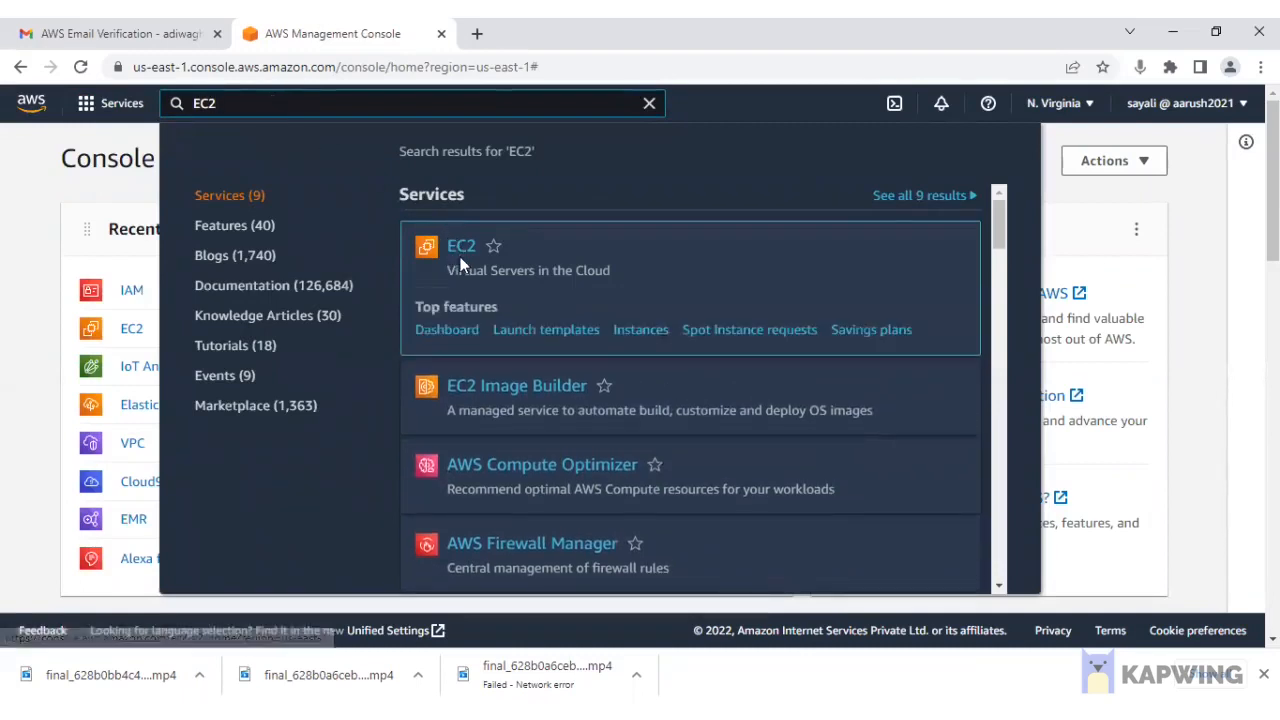
left_click(466, 255)
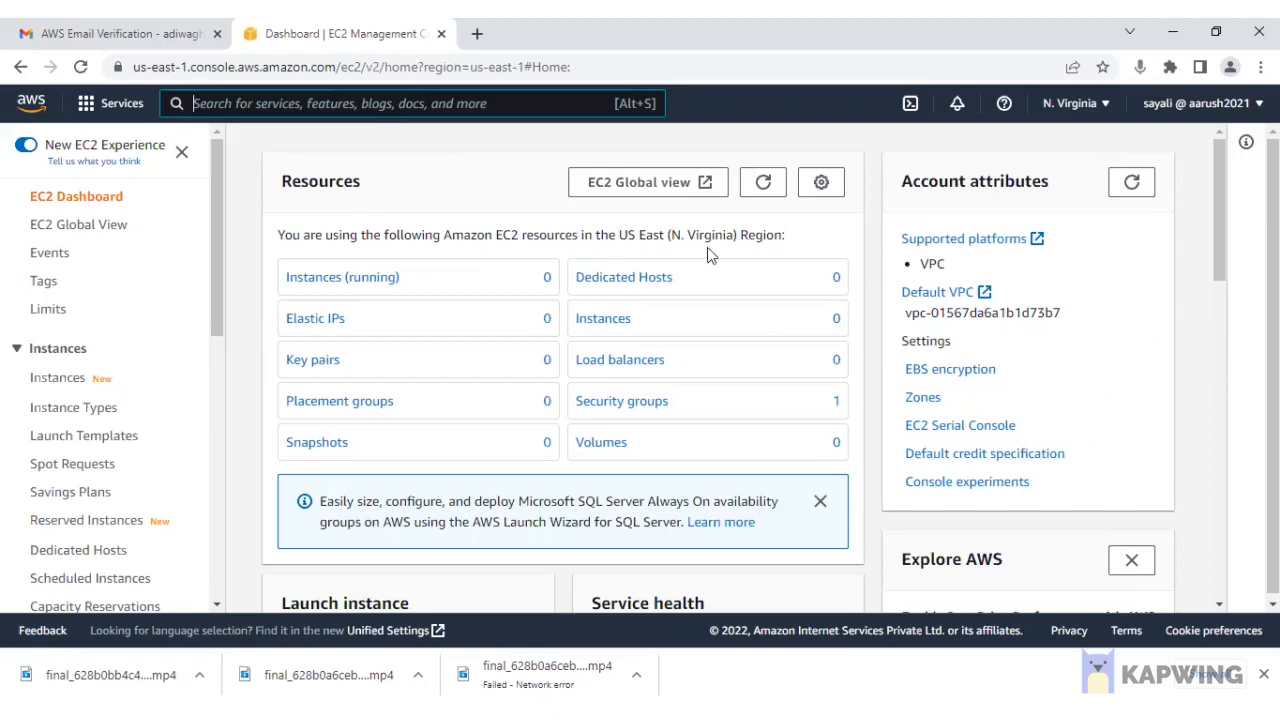
- Switch the region to Asia Pacific (Mumbai)
left_click(1098, 105)
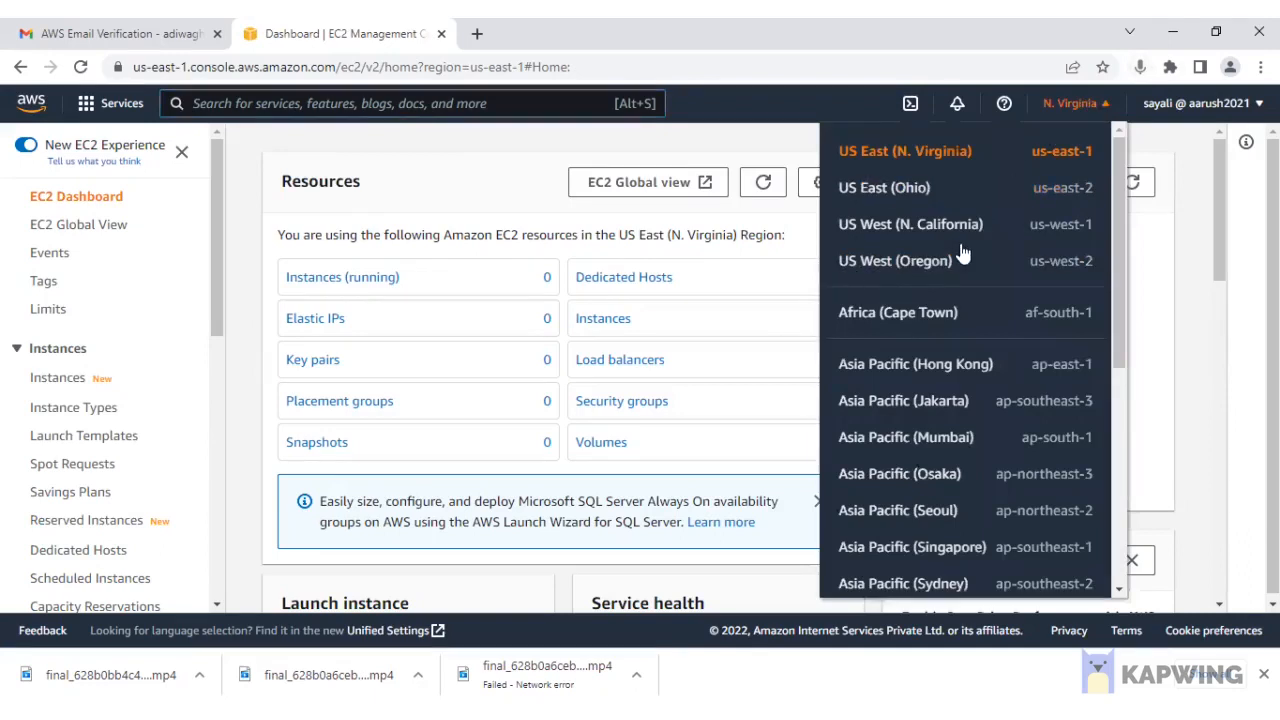
scroll(921, 430, "down", 2)
scroll(921, 495, "up", 1)
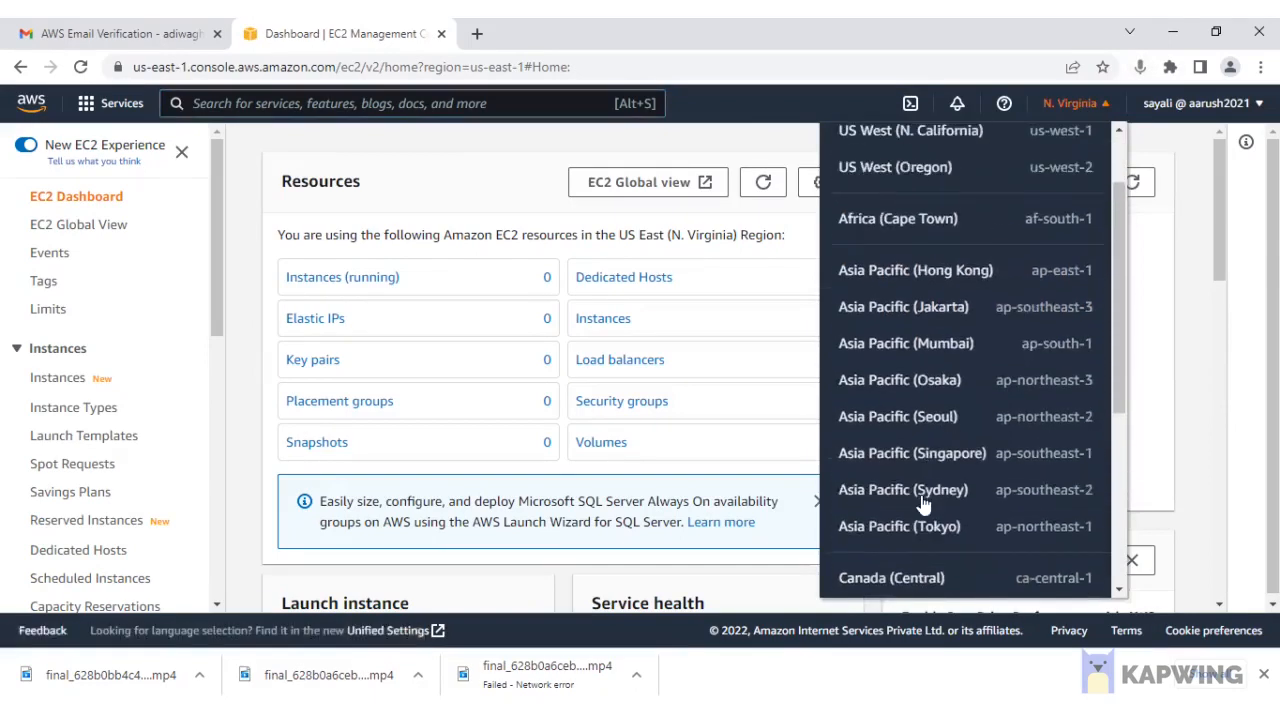
scroll(933, 393, "up", 1)
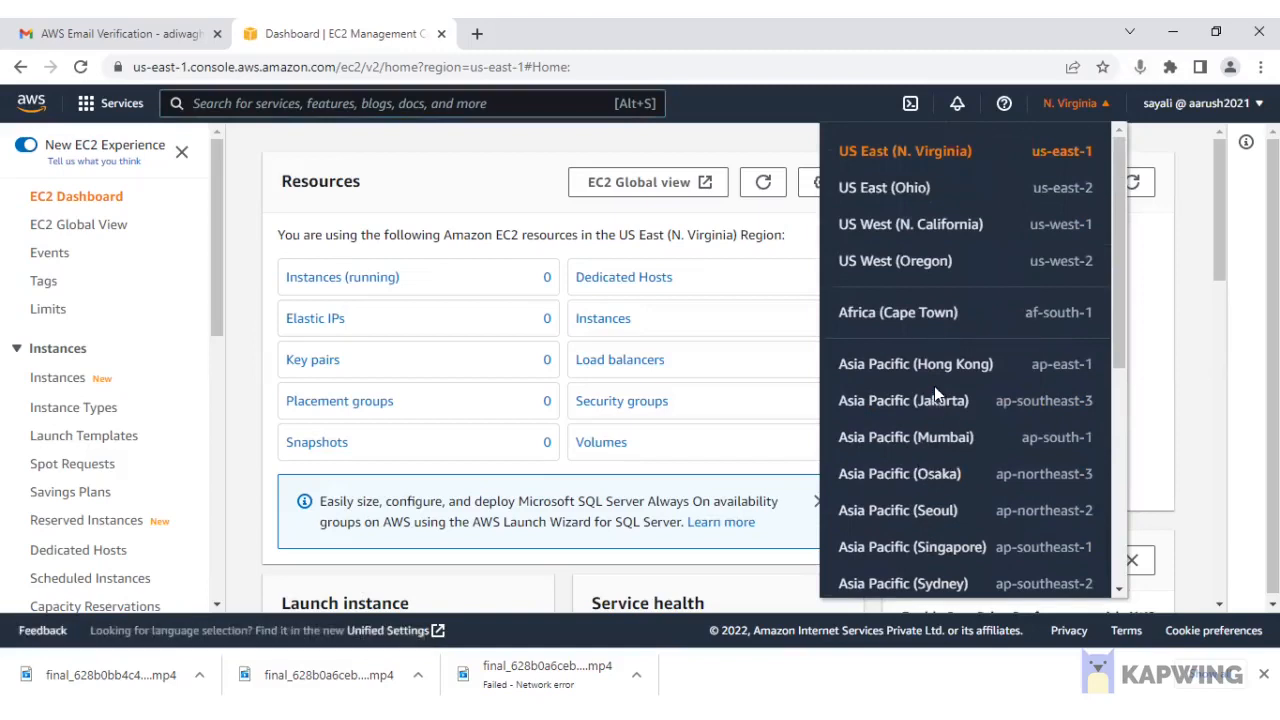
scroll(934, 388, "down", 2)
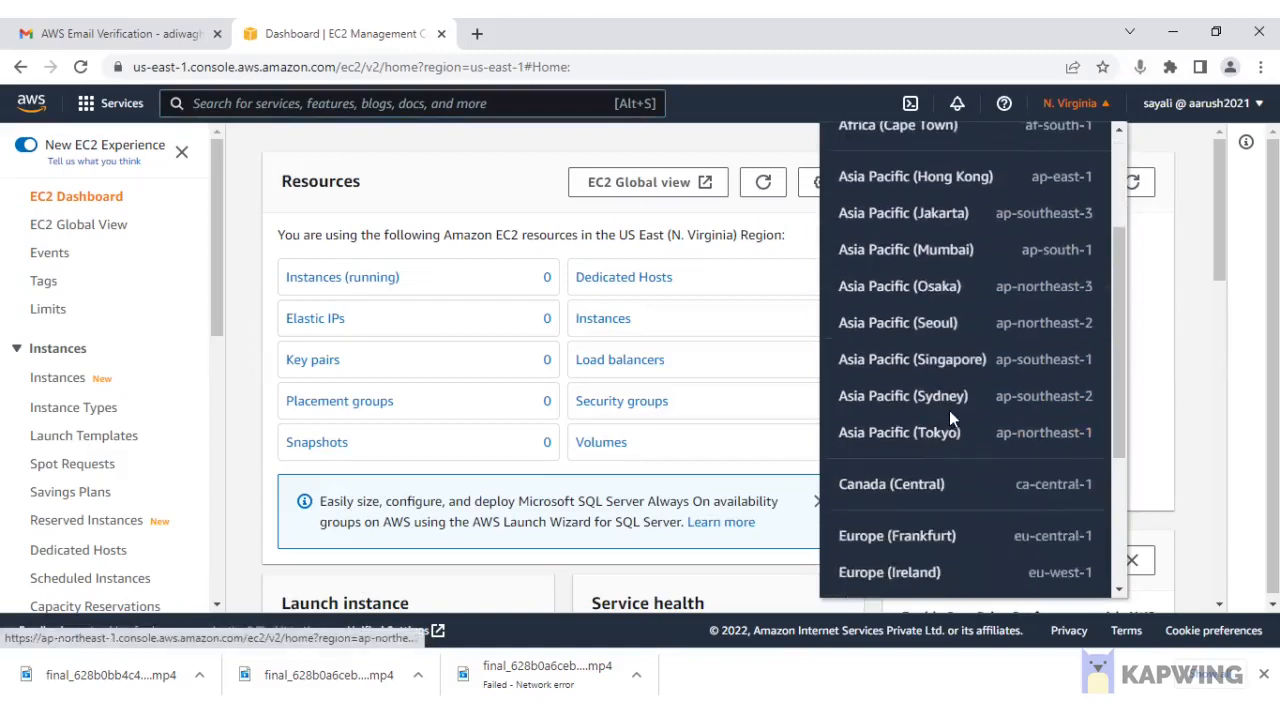
left_click(904, 251)
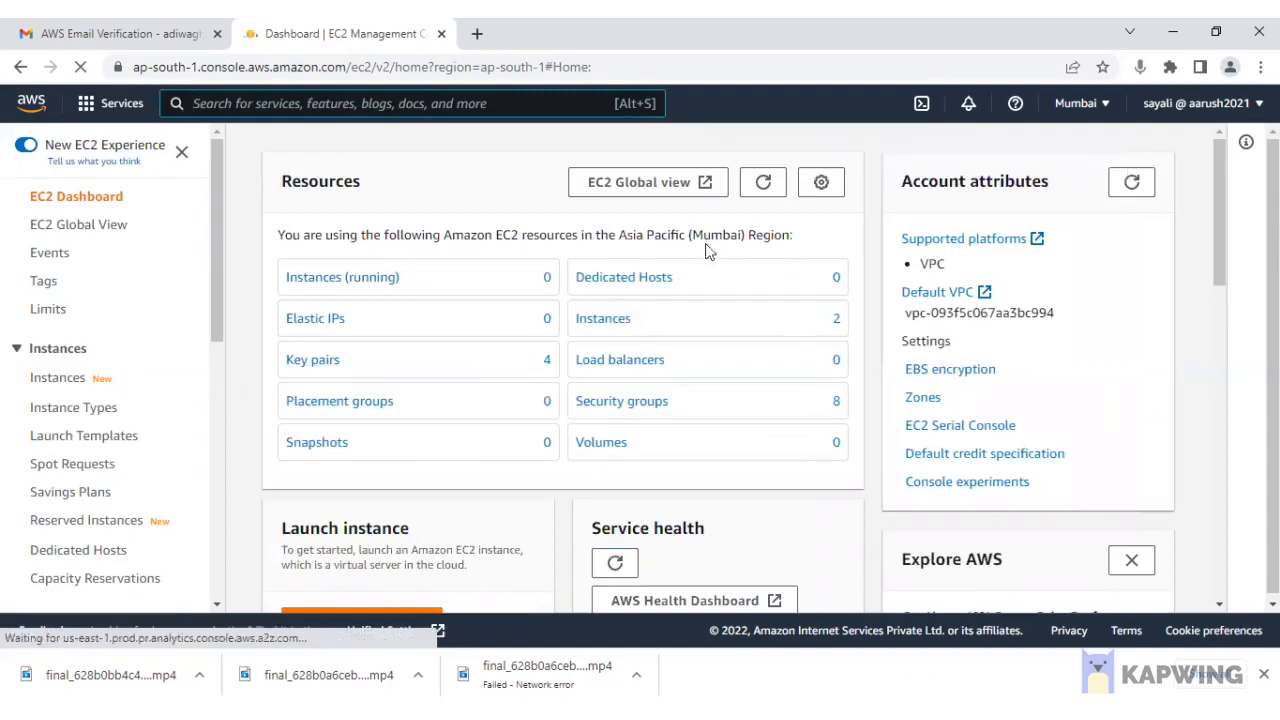
- Open the instances list and start the Launch instances wizard
left_click(531, 286)
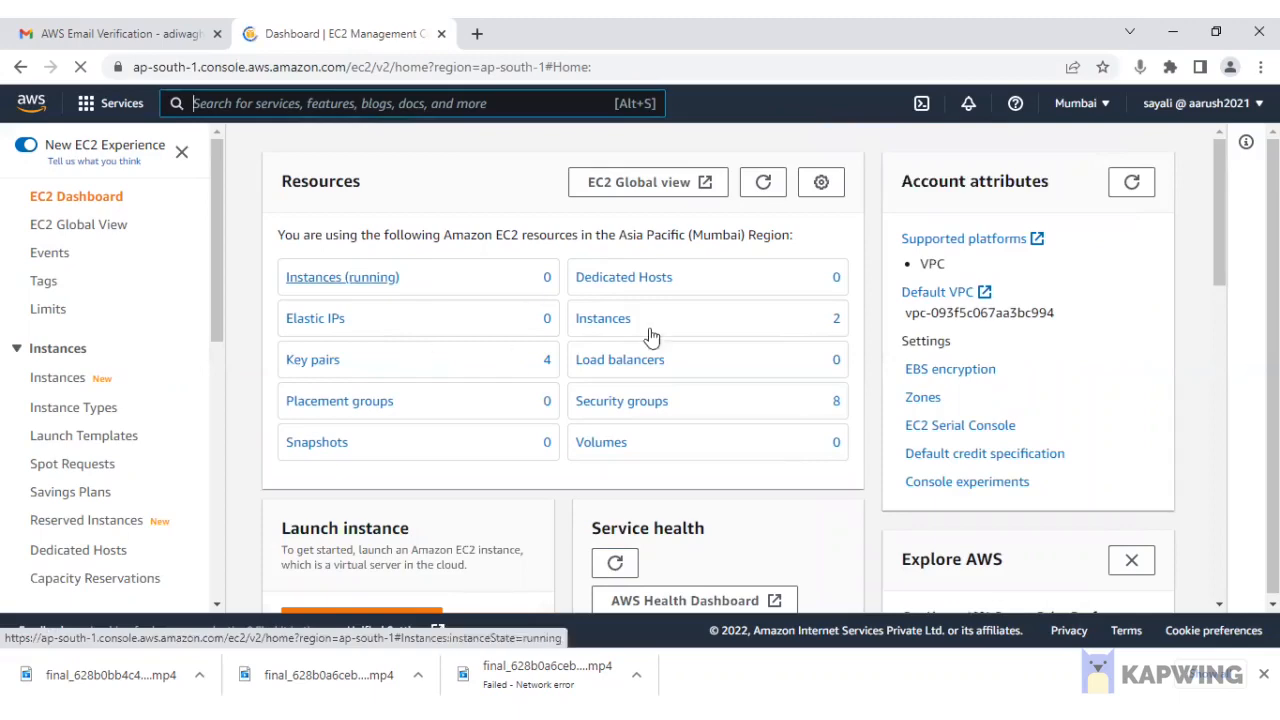
left_click(632, 318)
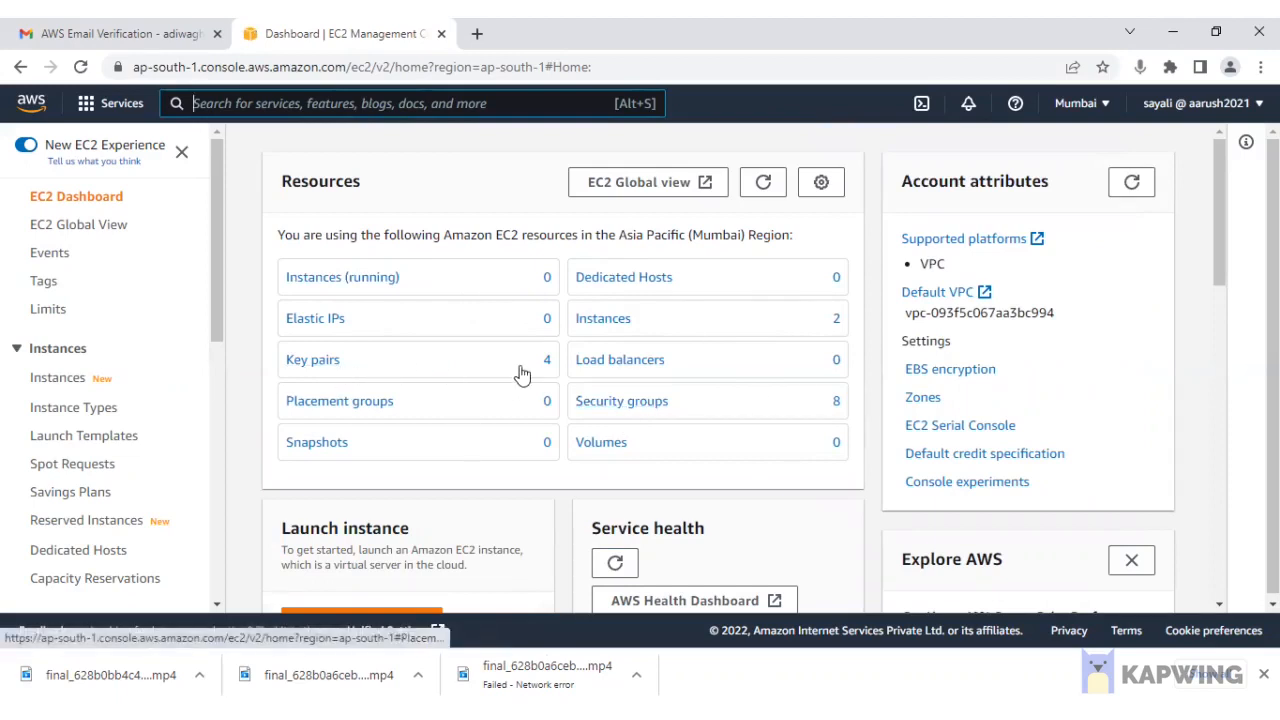
left_click(58, 386)
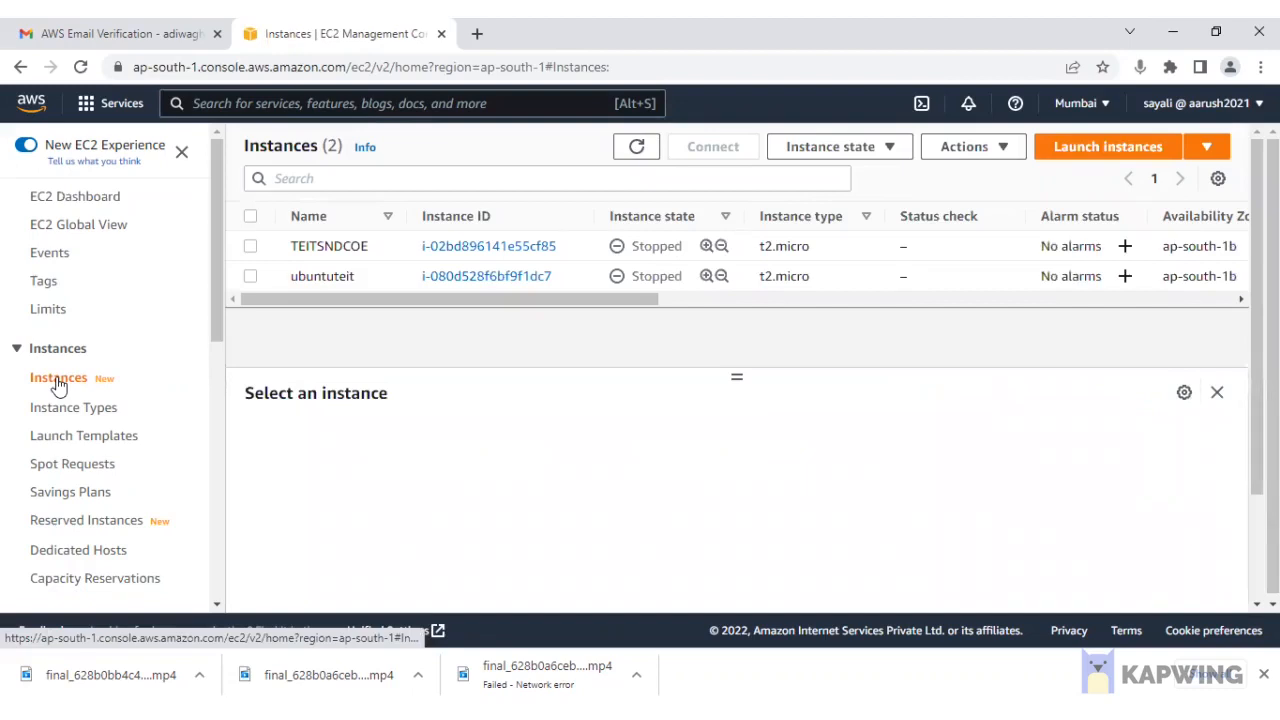
left_click(1088, 149)
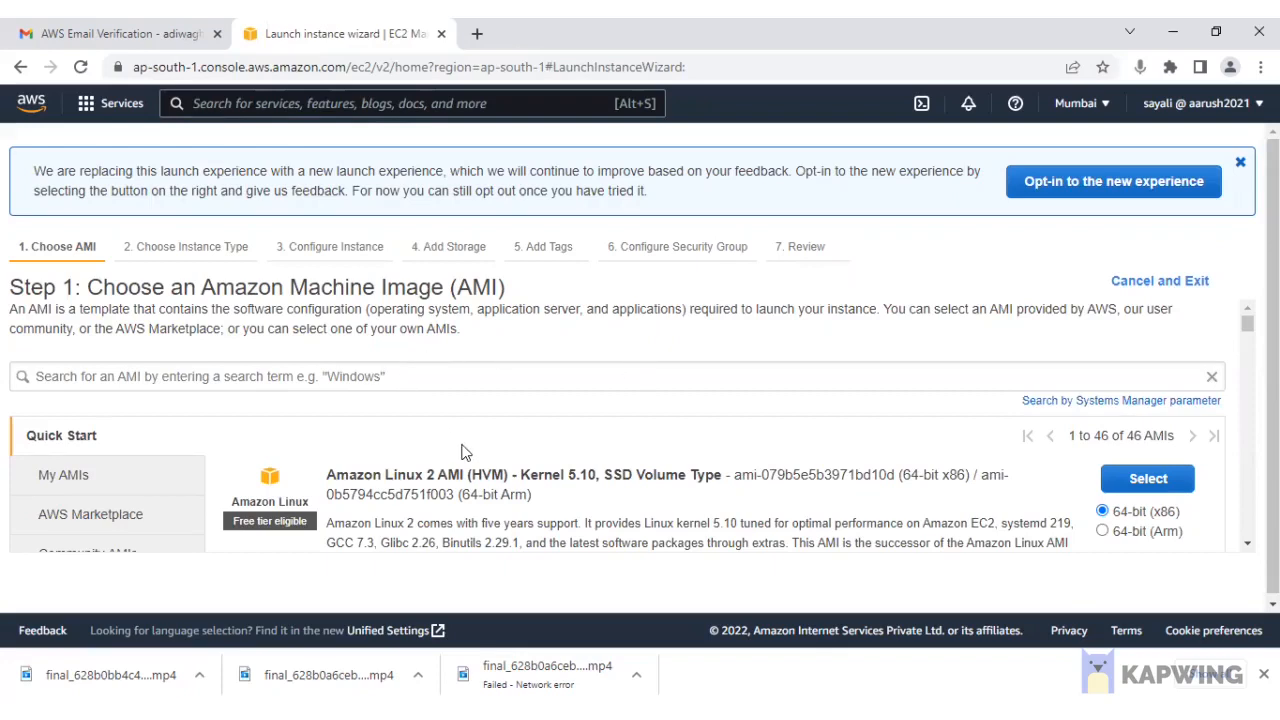
- Browse the Quick Start list of available Amazon Machine Images
scroll(462, 452, "down", 10)
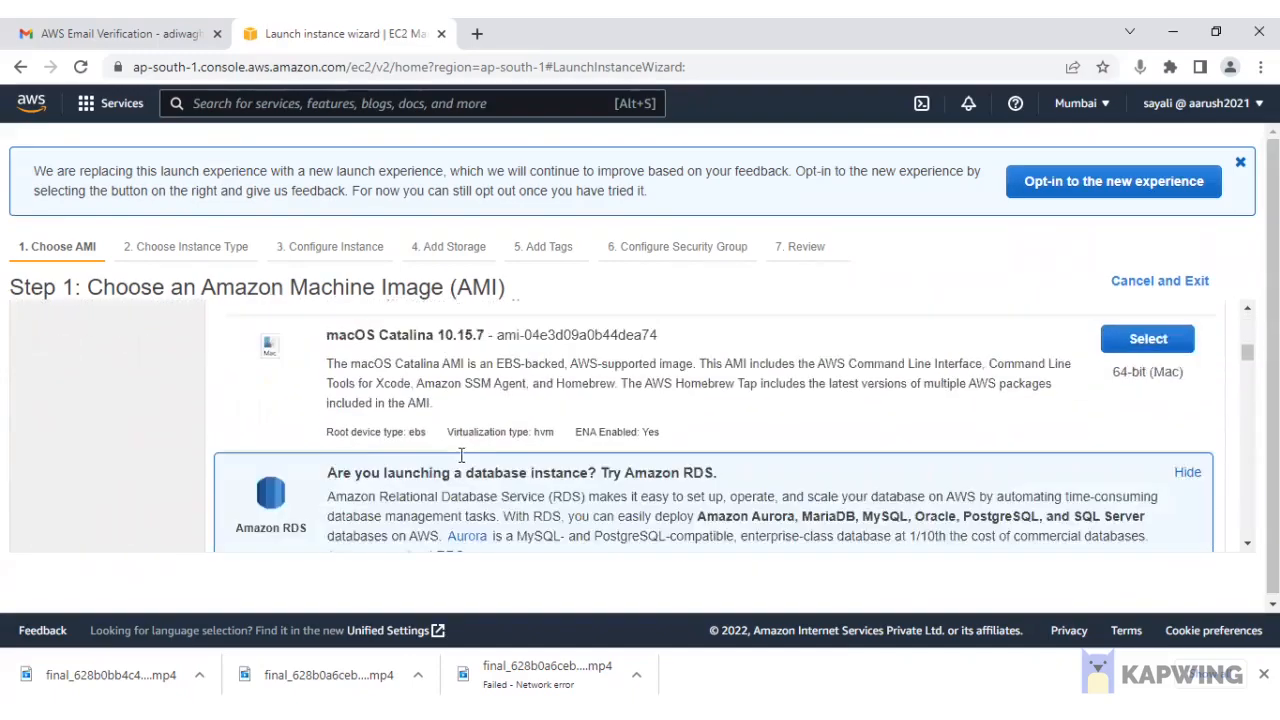
scroll(462, 455, "down", 15)
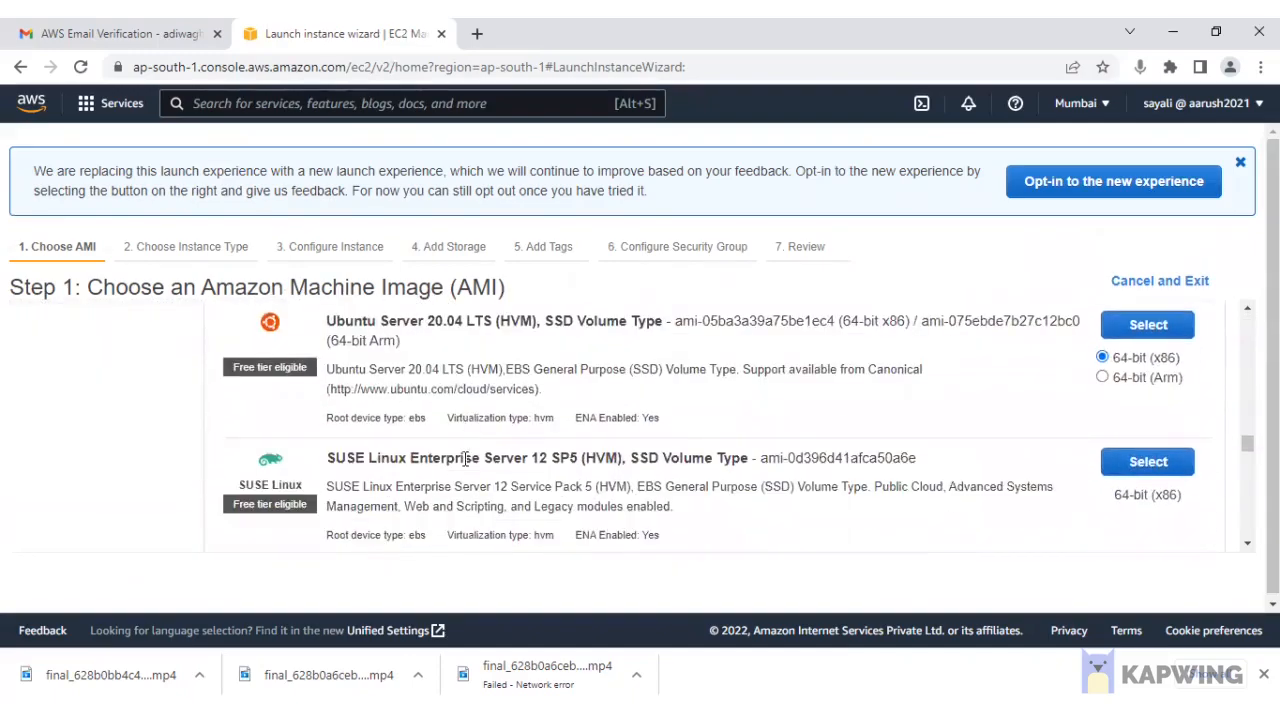
scroll(465, 459, "down", 5)
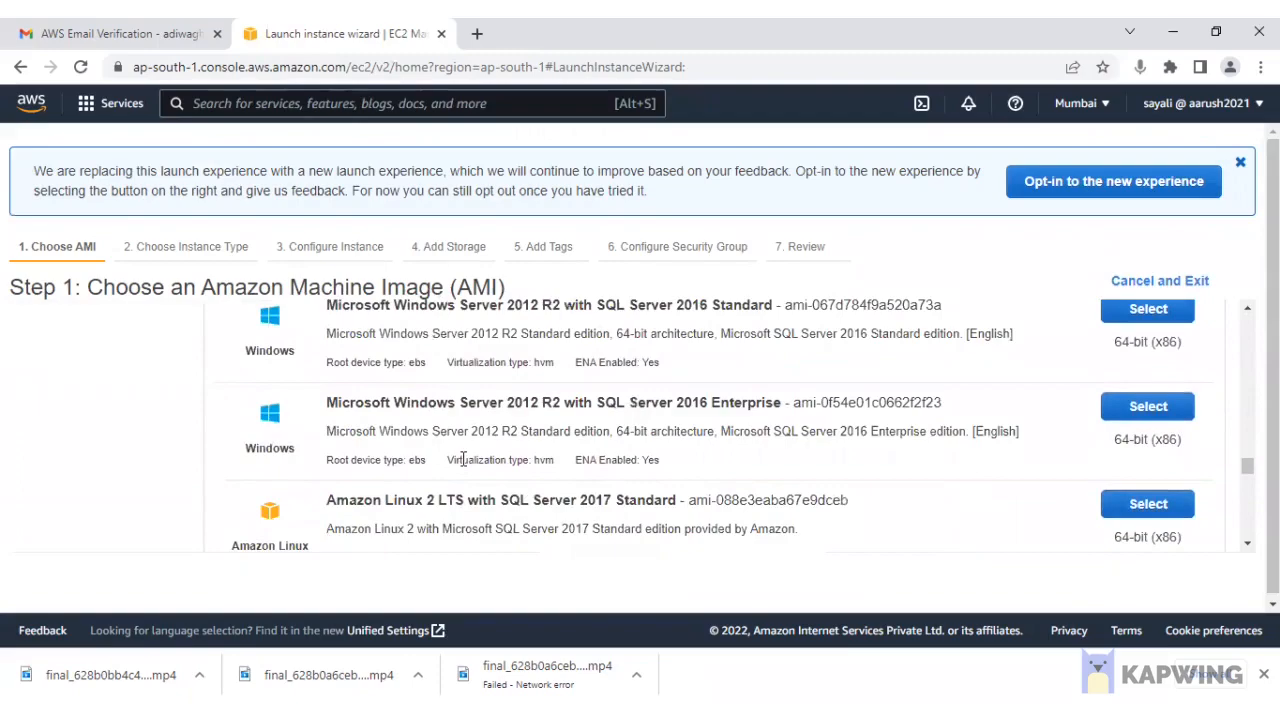
scroll(462, 459, "up", 10)
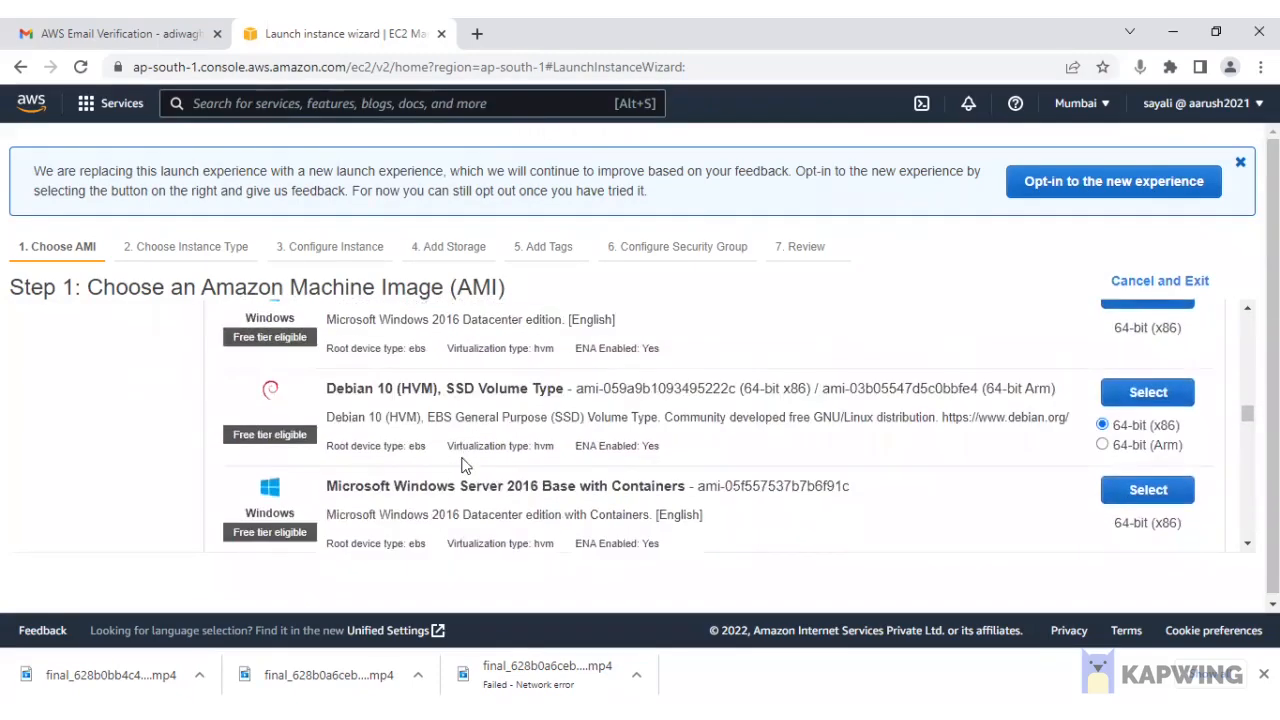
scroll(462, 462, "up", 15)
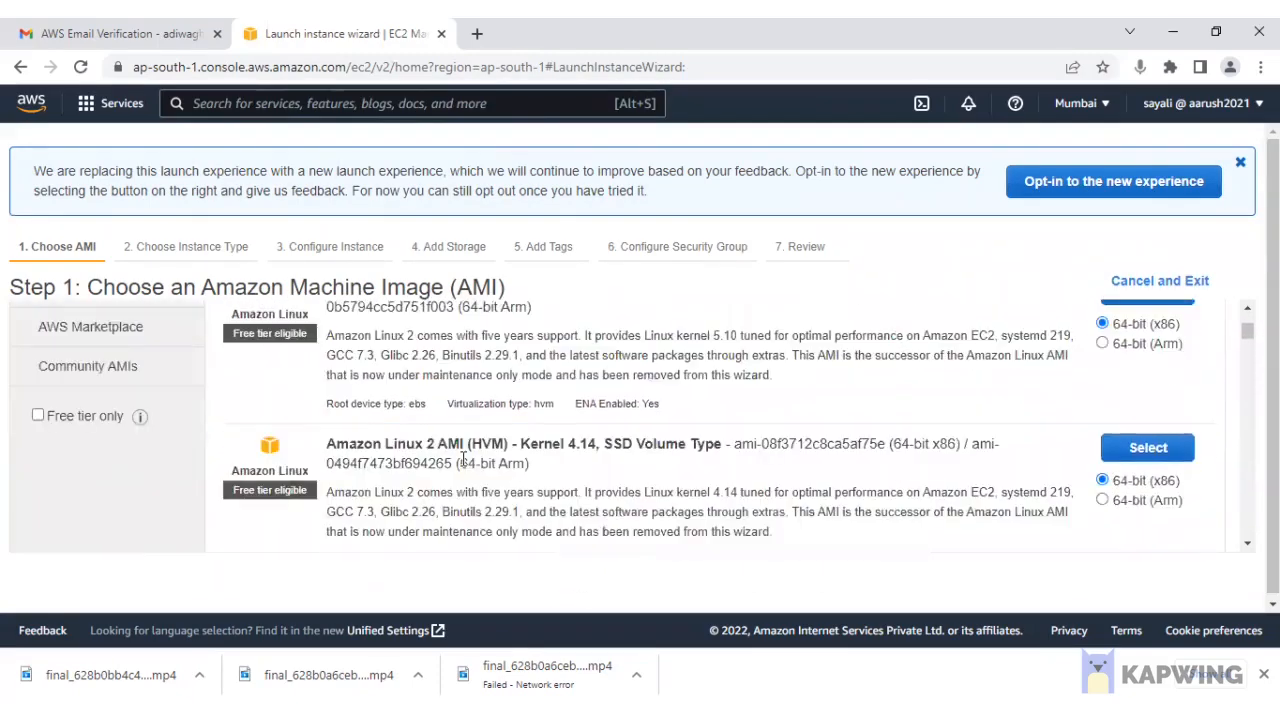
scroll(463, 459, "up", 3)
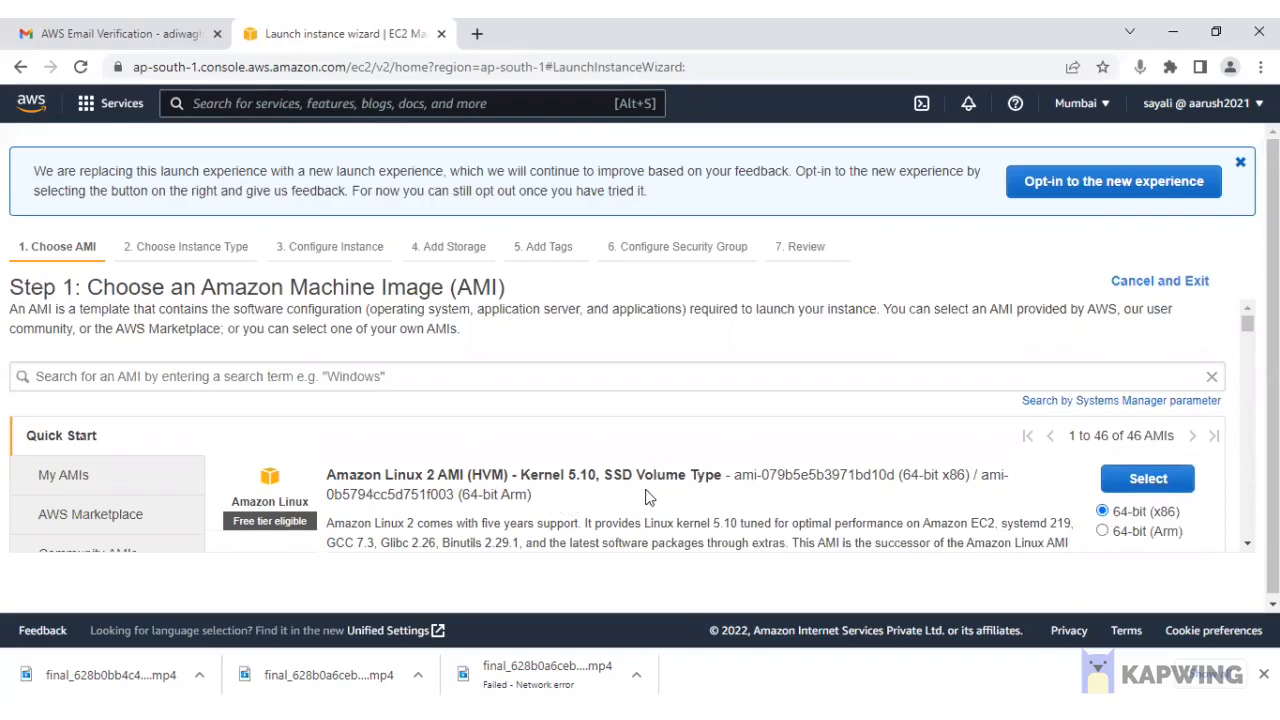
scroll(556, 494, "down", 1)
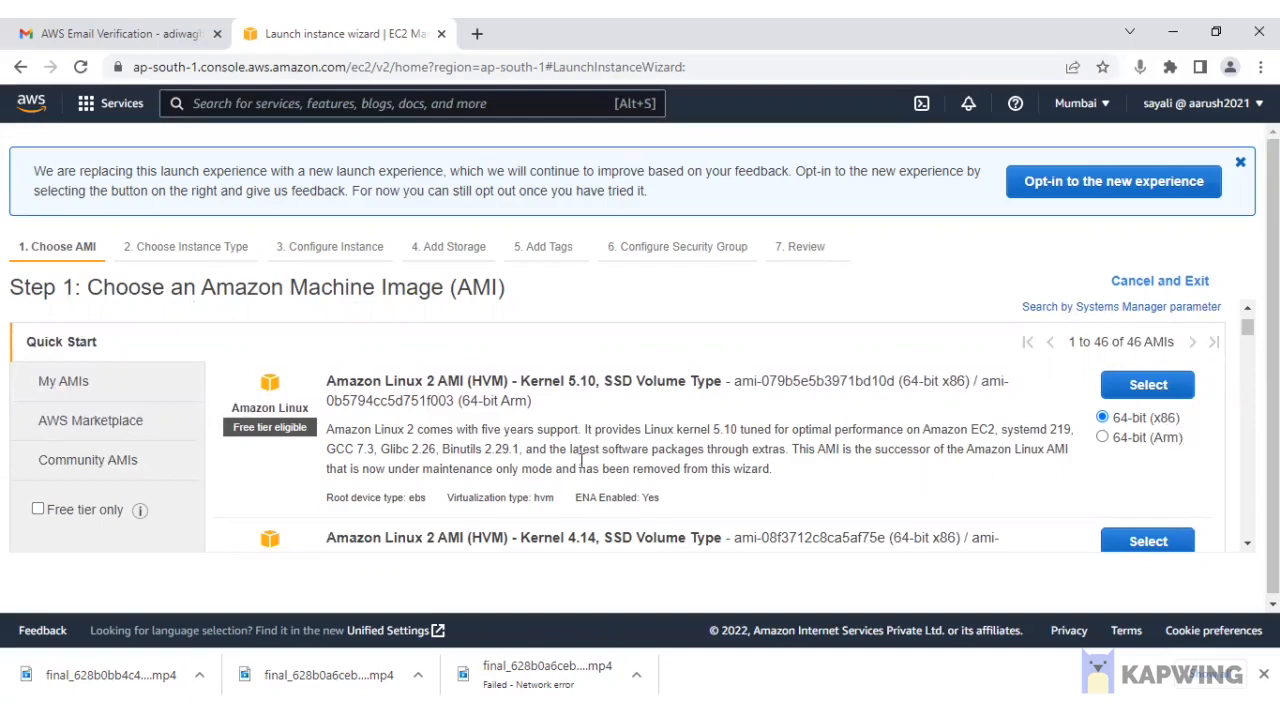
scroll(462, 448, "down", 1)
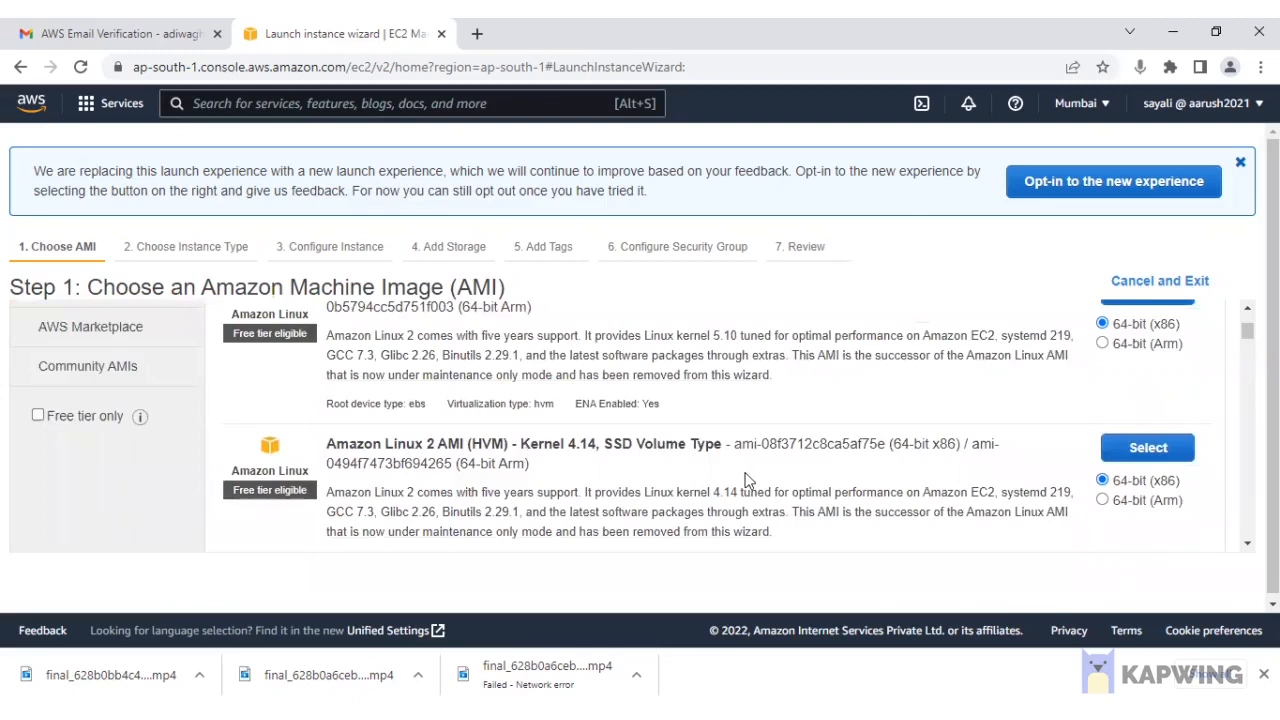
scroll(745, 480, "down", 2)
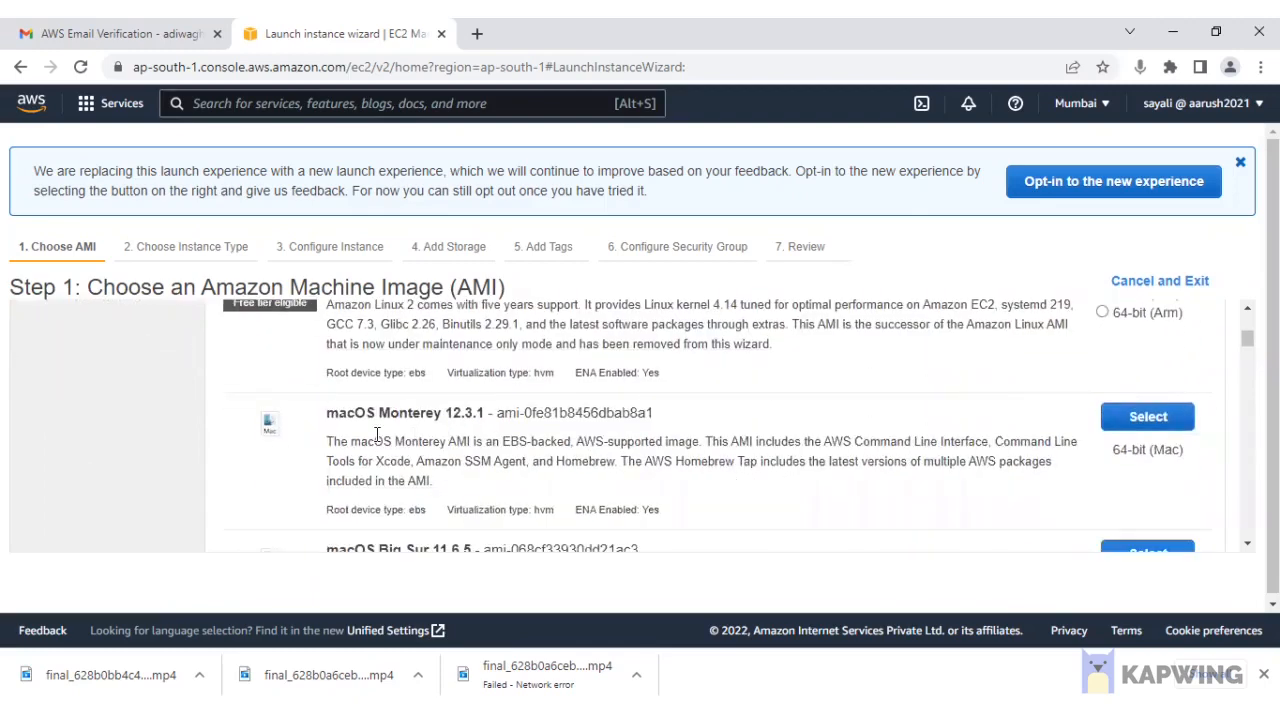
scroll(377, 433, "down", 1)
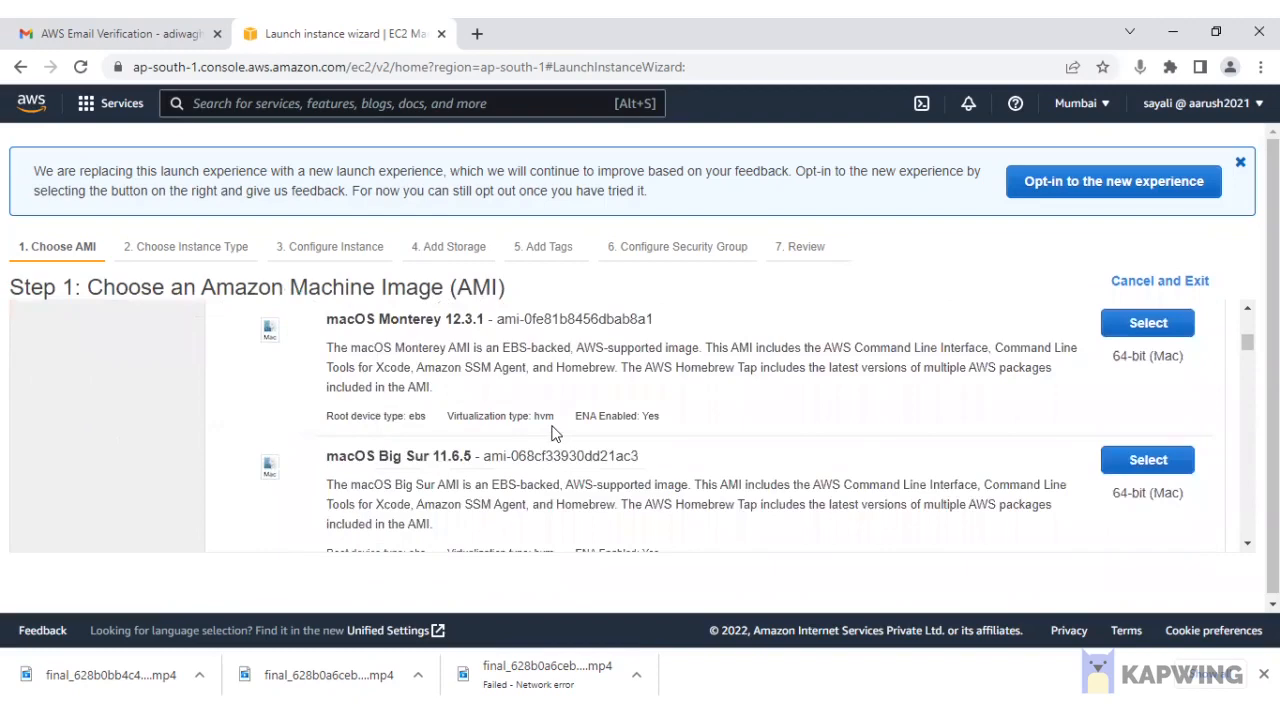
scroll(556, 432, "down", 3)
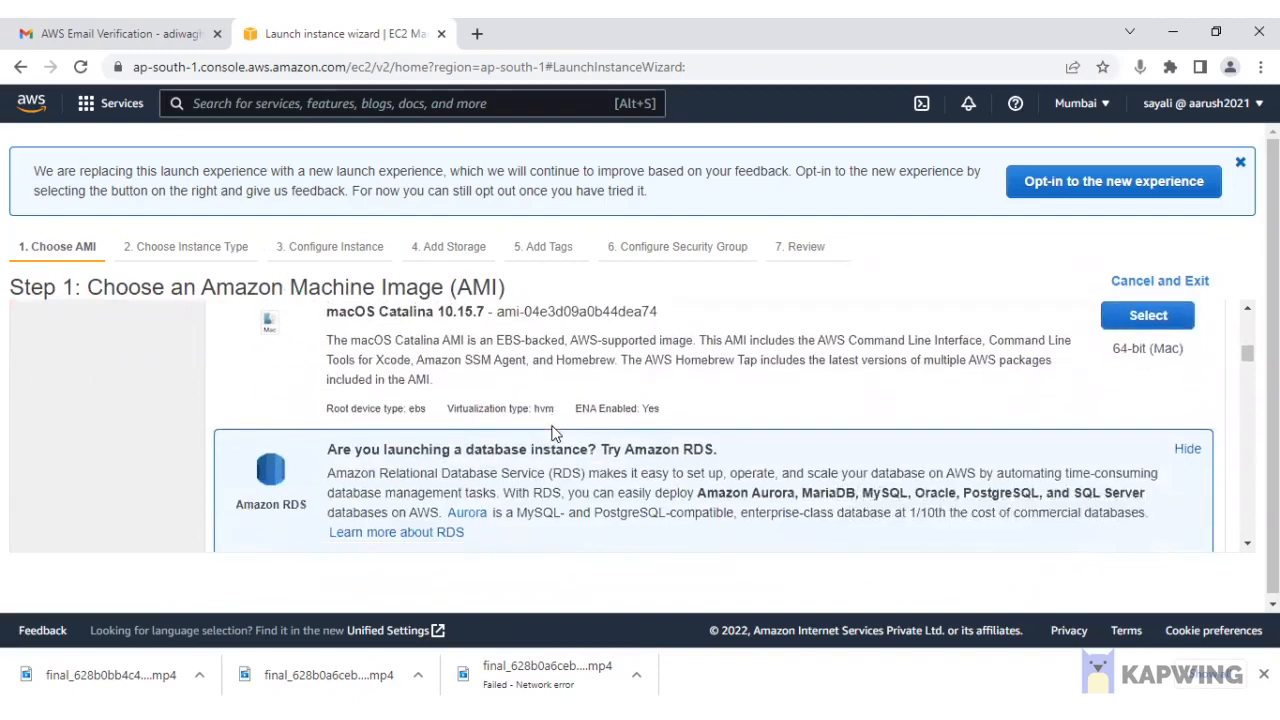
- Select the Red Hat Enterprise Linux 8 (HVM), SSD Volume Type AMI from the Quick Start list
scroll(556, 432, "down", 1)
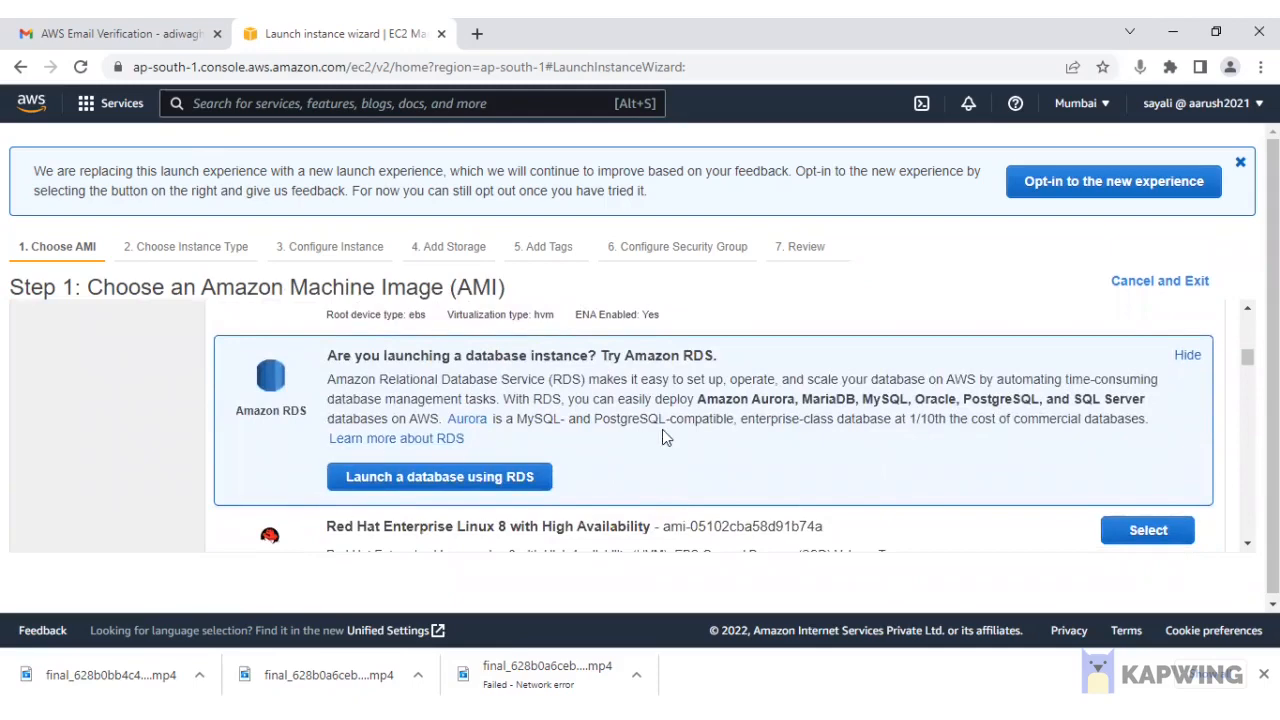
scroll(662, 432, "down", 2)
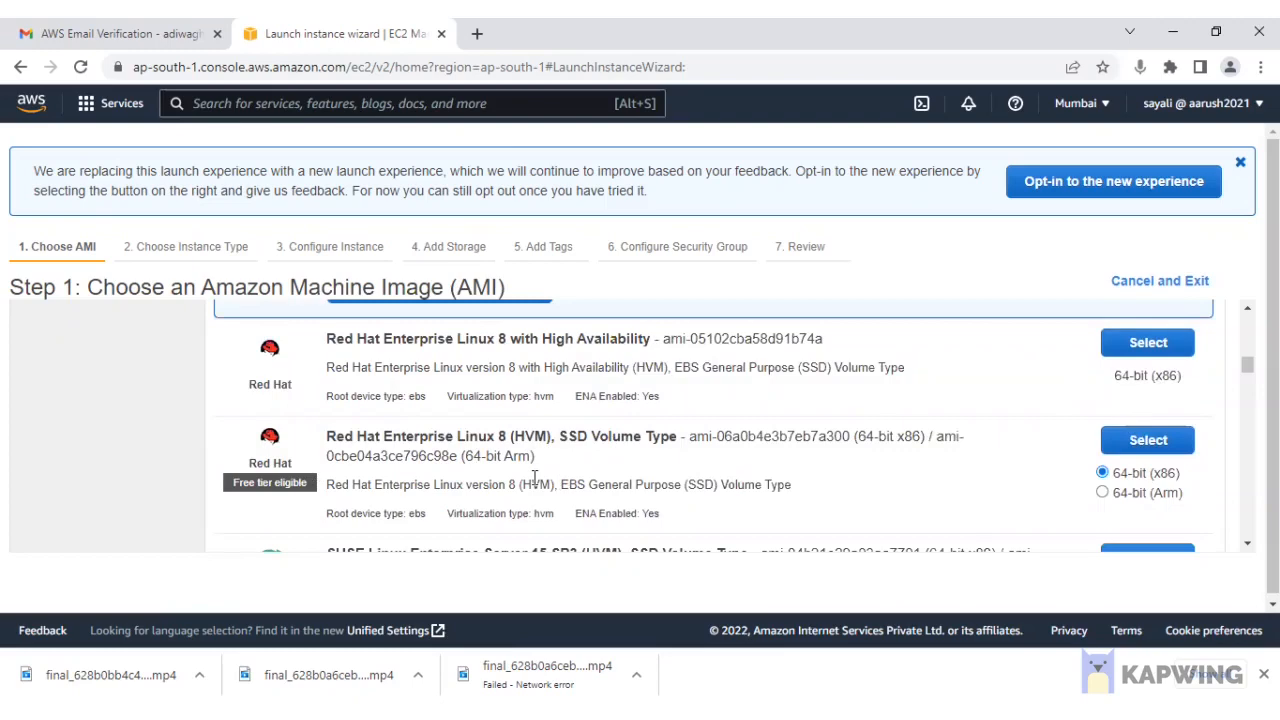
scroll(510, 455, "down", 2)
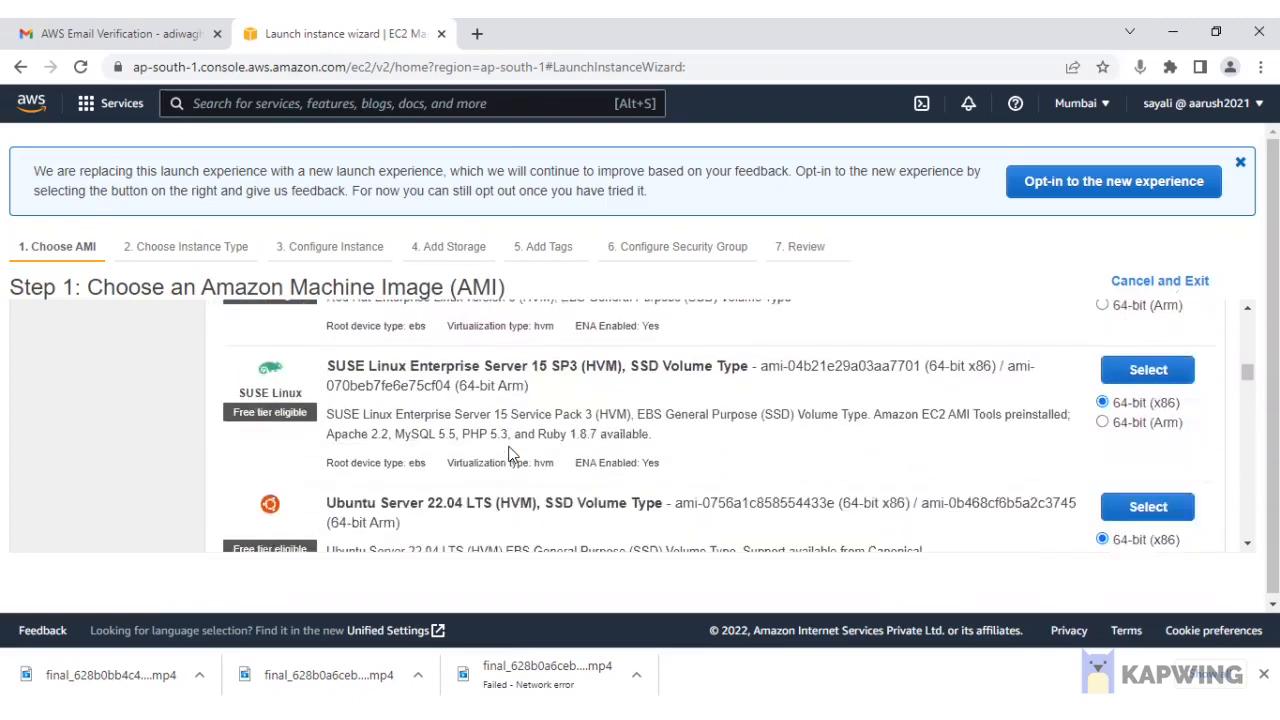
scroll(510, 455, "down", 1)
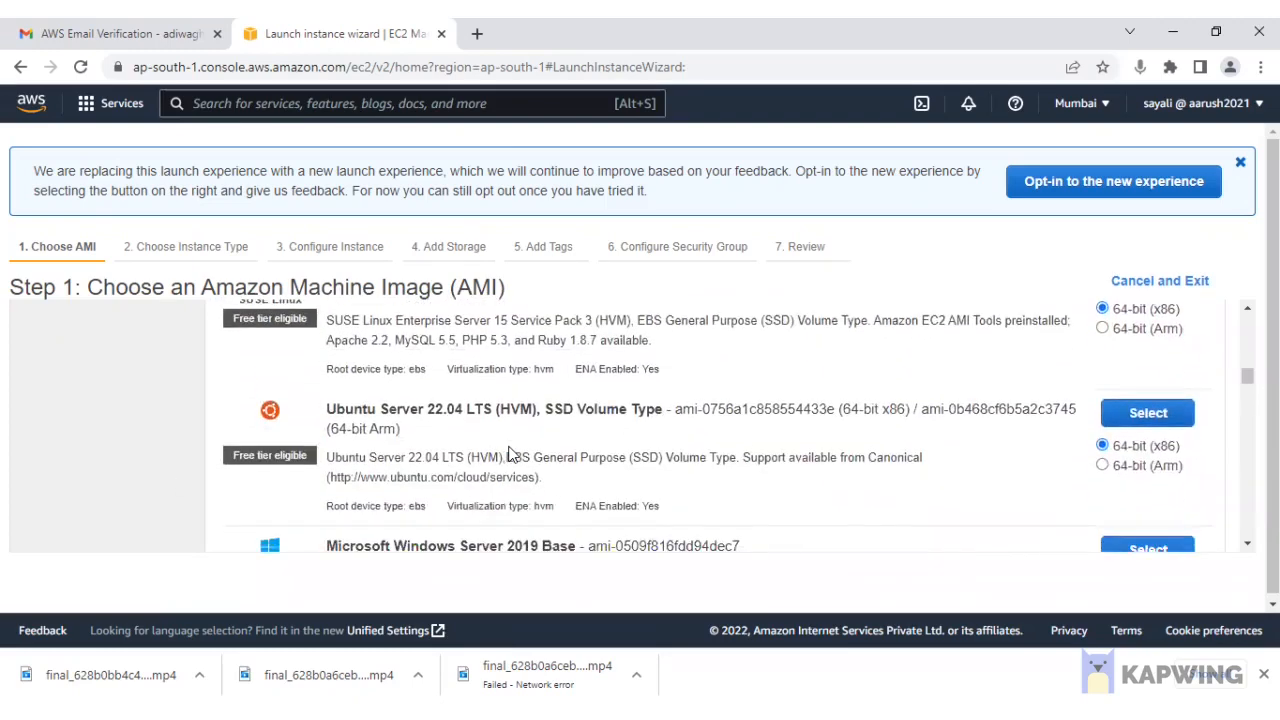
scroll(510, 455, "down", 2)
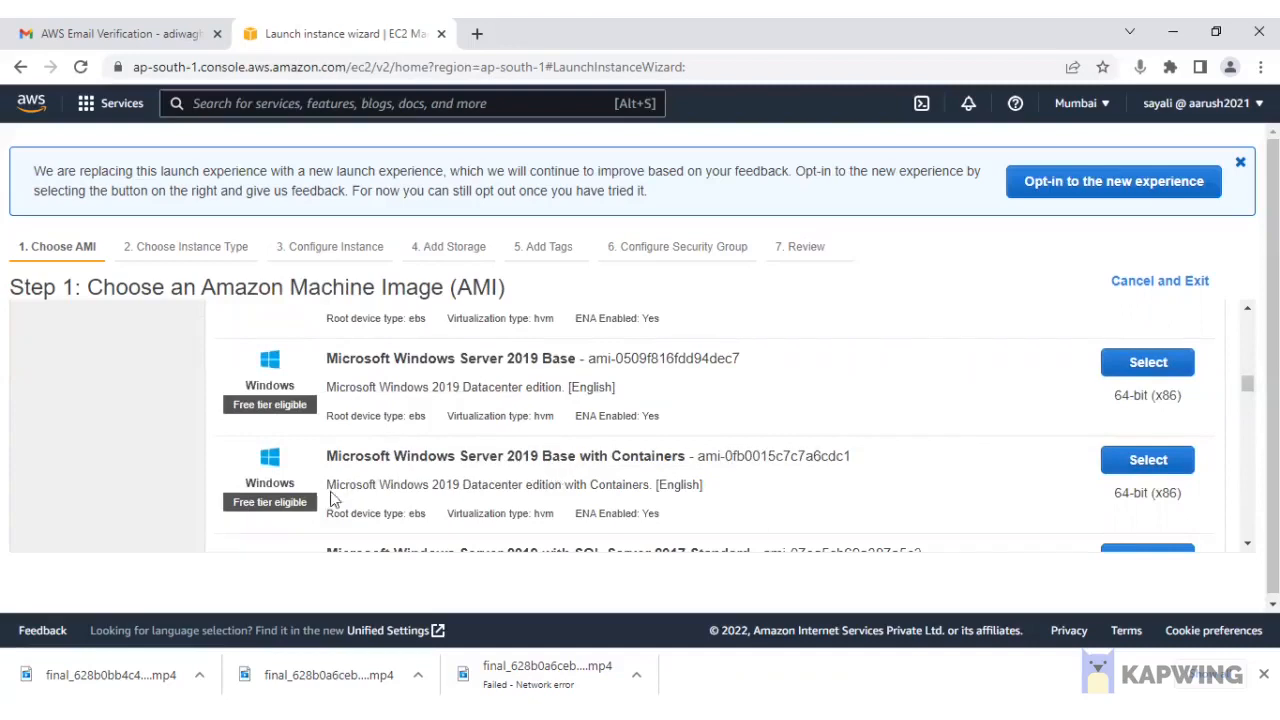
scroll(363, 456, "down", 4)
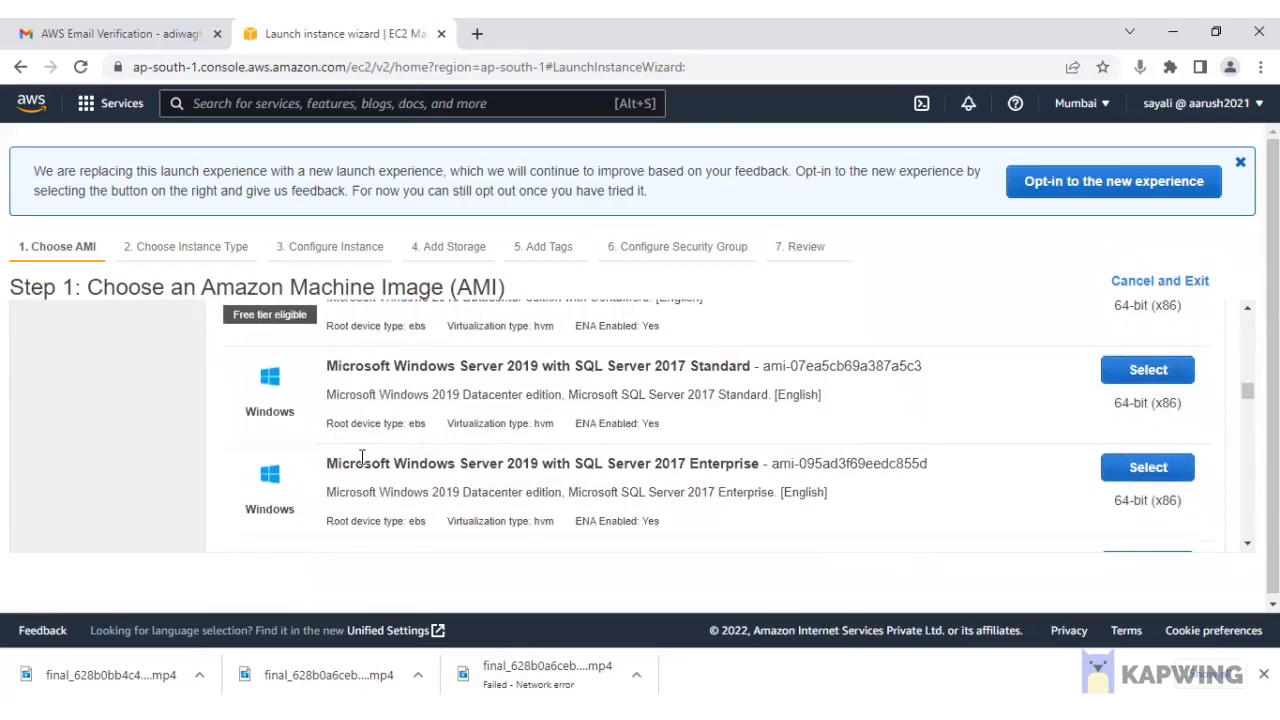
scroll(366, 447, "down", 3)
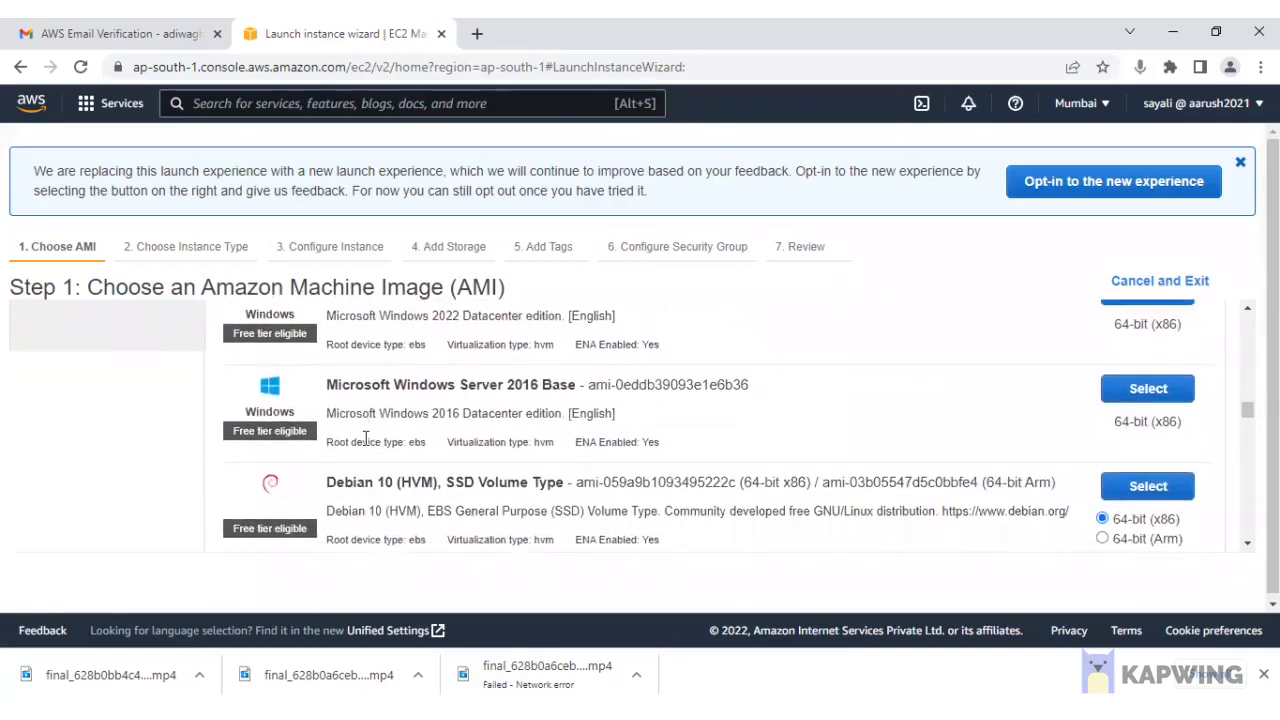
scroll(366, 445, "down", 5)
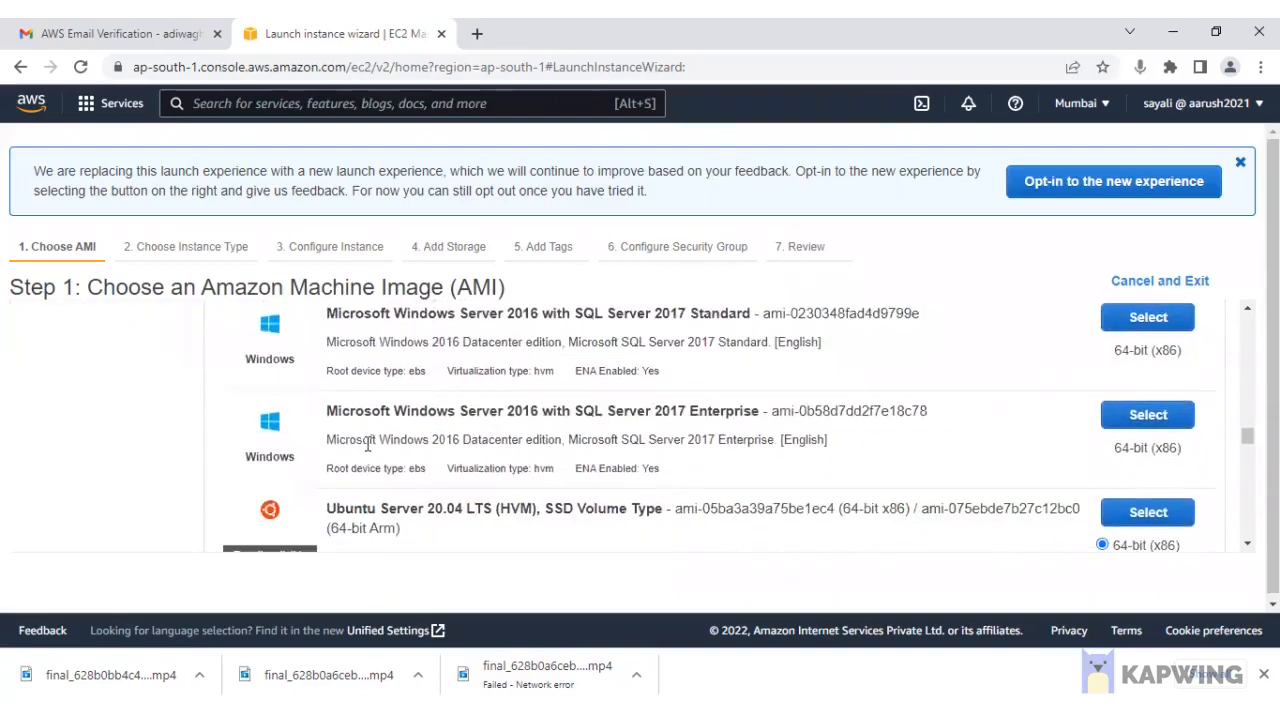
scroll(366, 451, "up", 15)
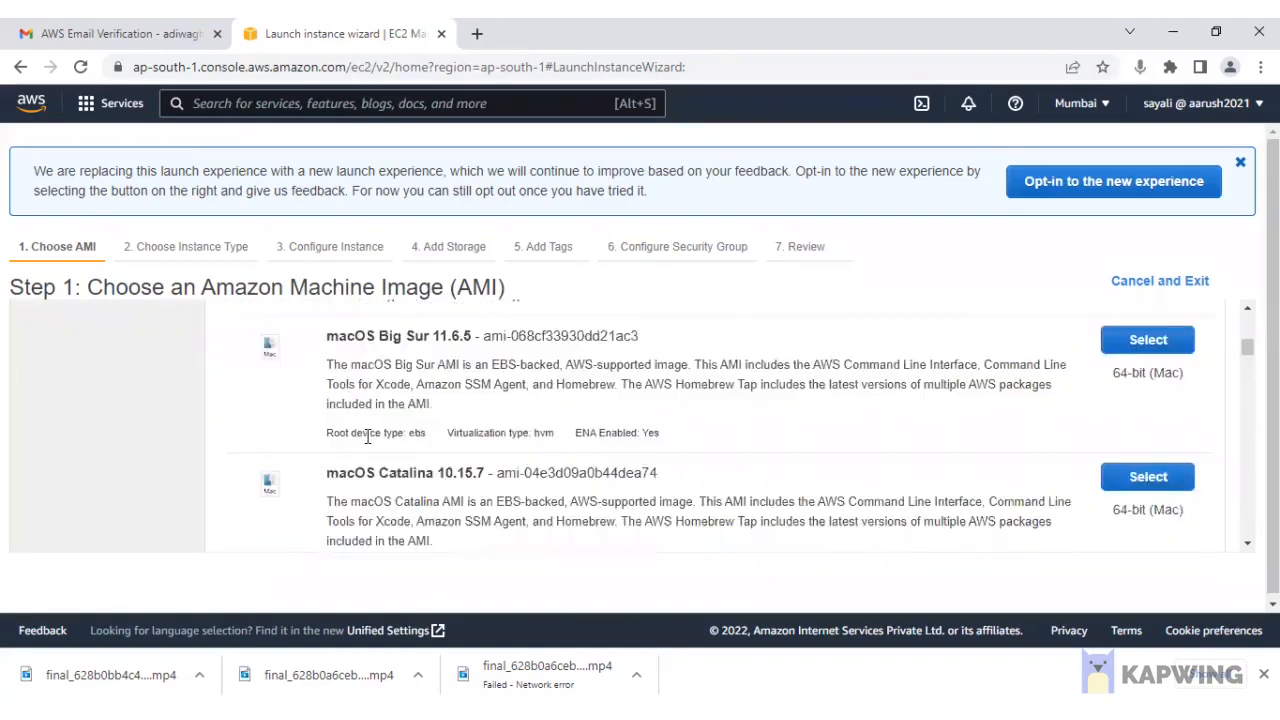
scroll(367, 437, "up", 3)
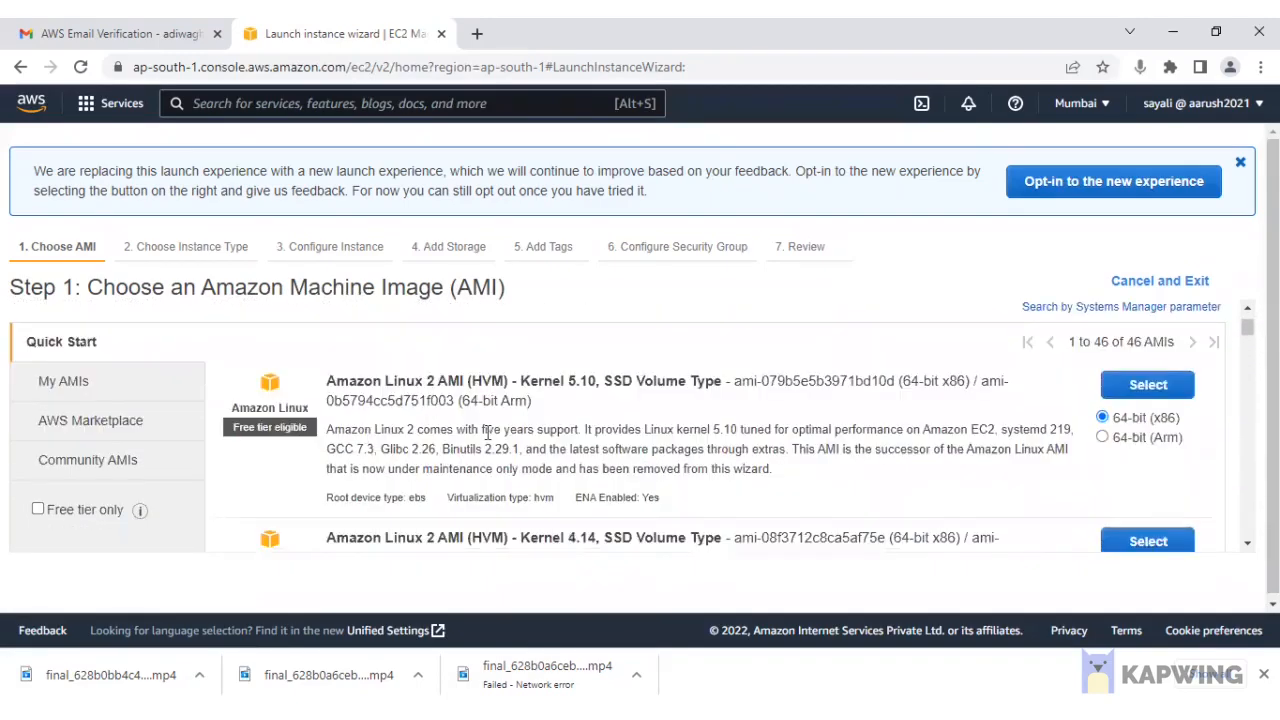
scroll(385, 422, "down", 6)
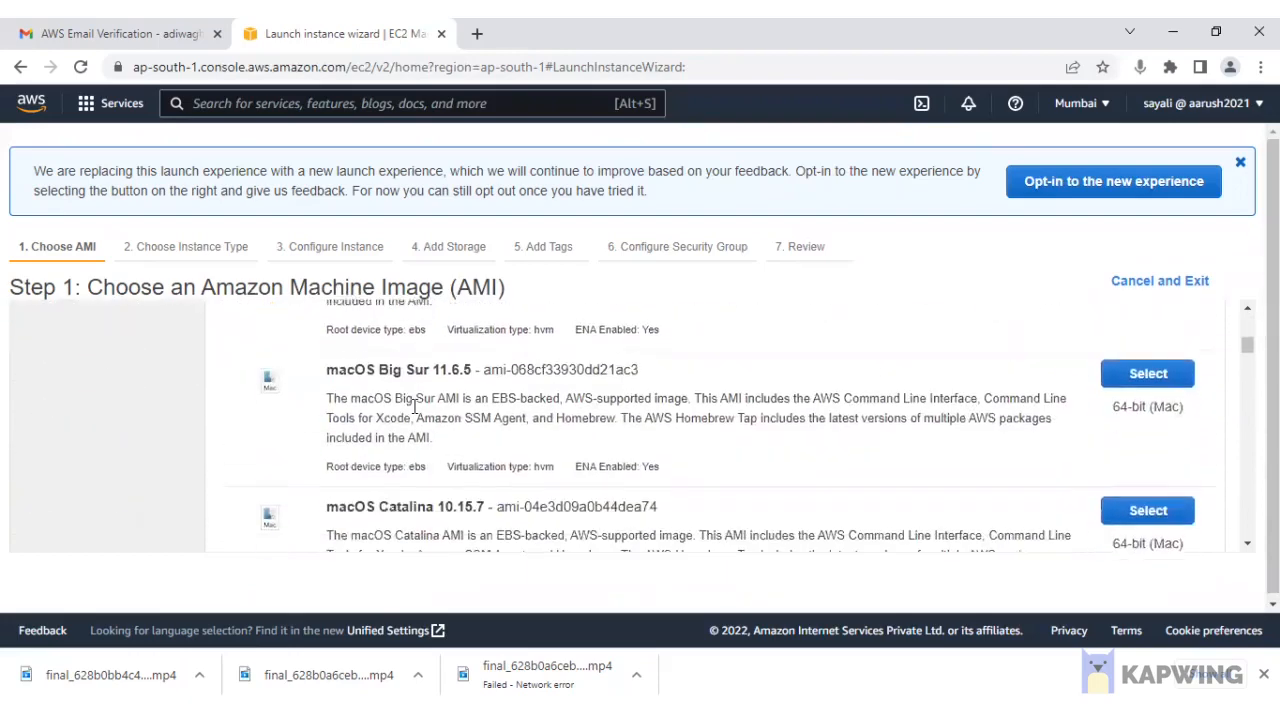
scroll(390, 425, "down", 4)
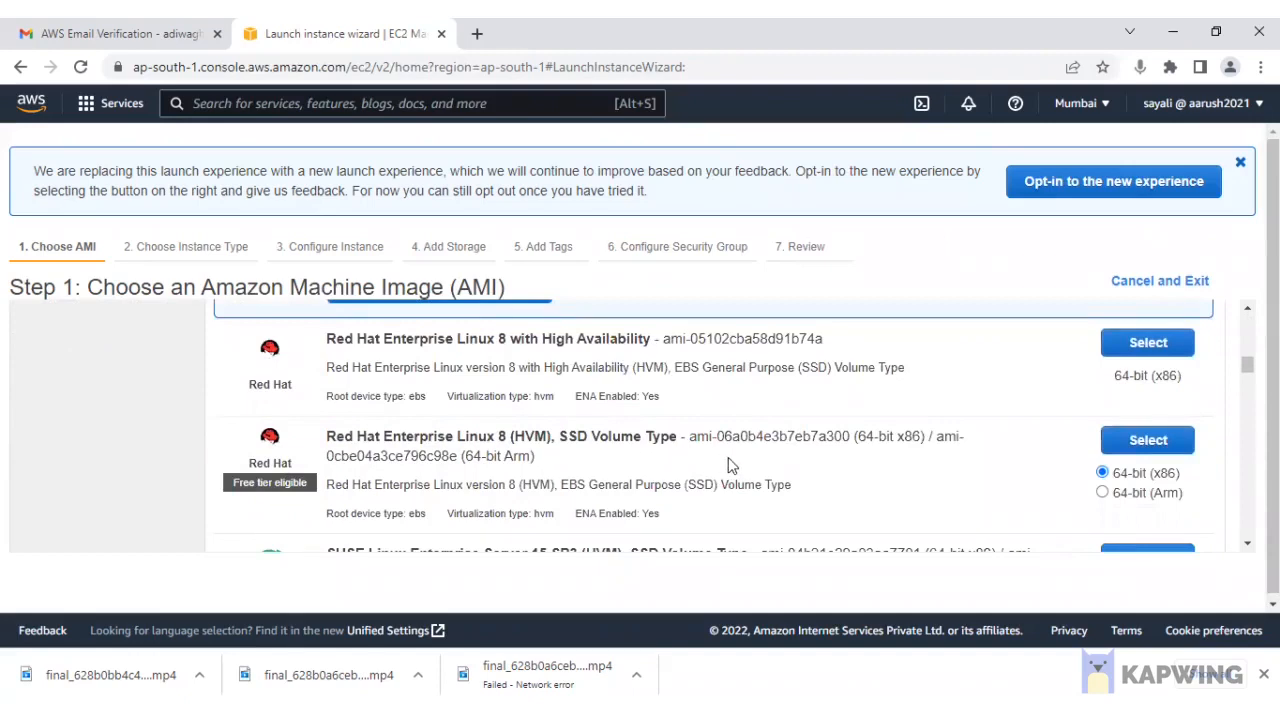
left_click(1133, 452)
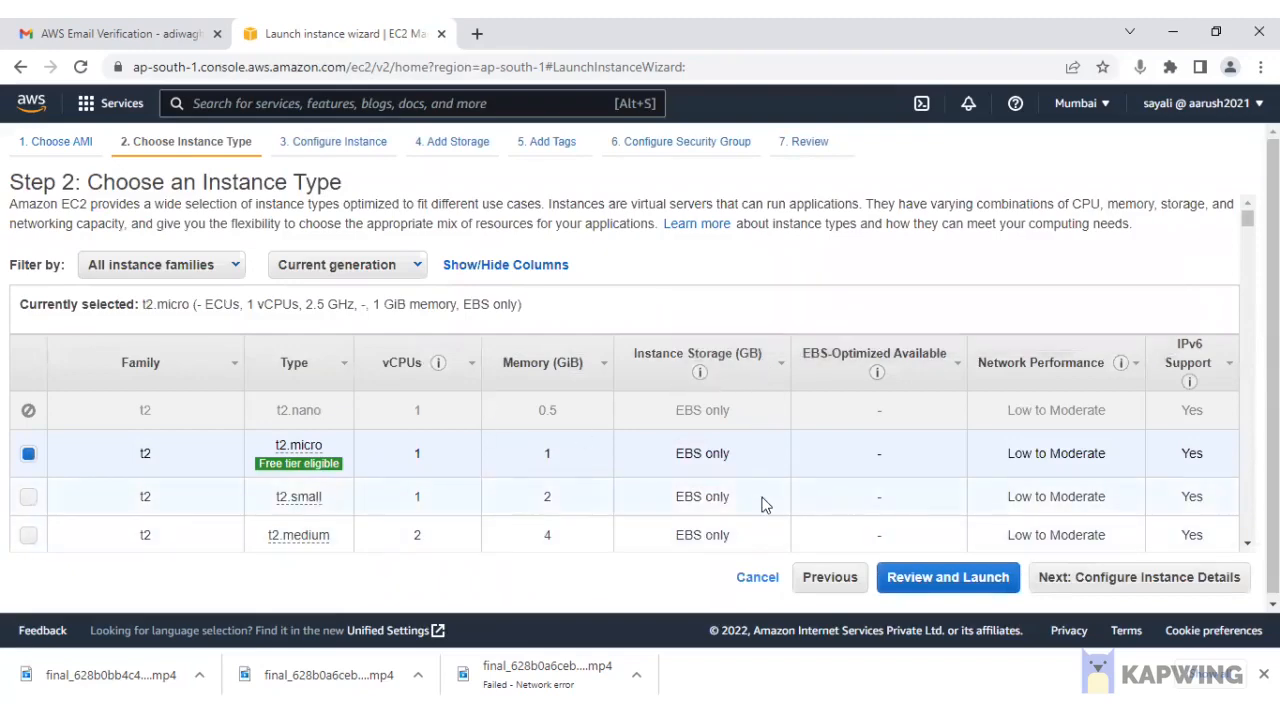
- Keep the t2.micro instance type and proceed to the Configure Instance Details step
scroll(758, 500, "down", 5)
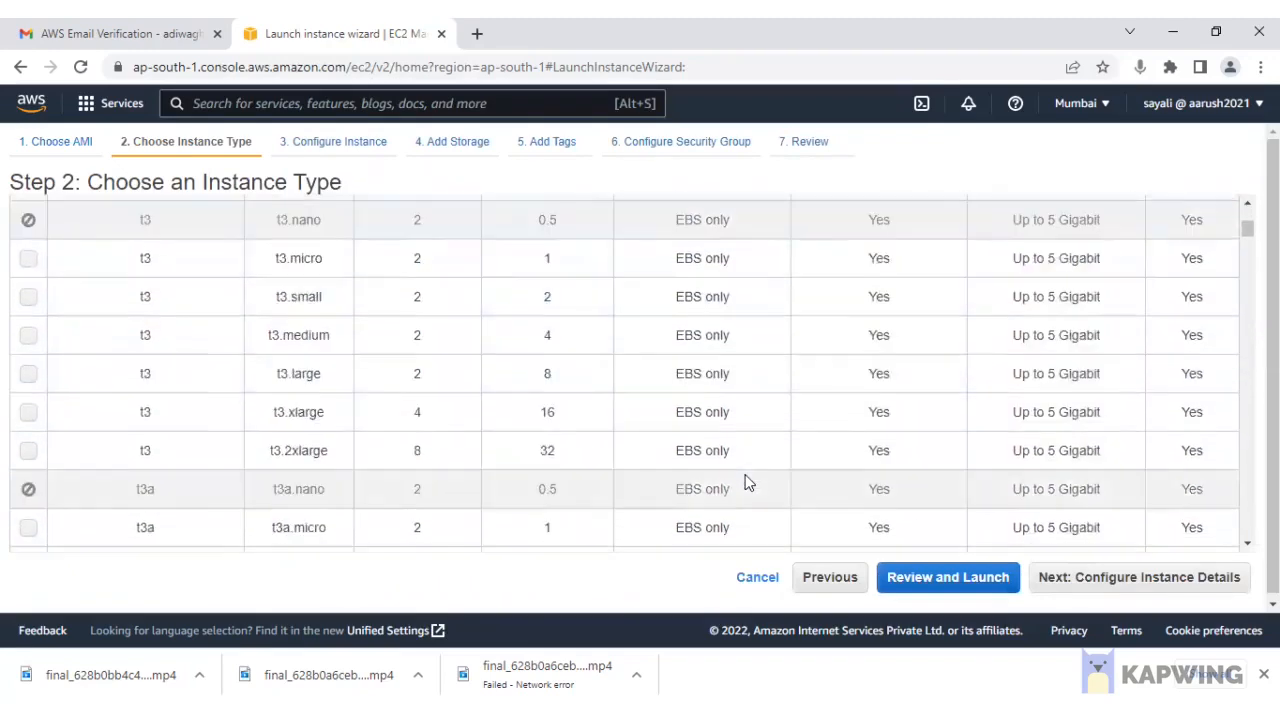
scroll(743, 470, "down", 10)
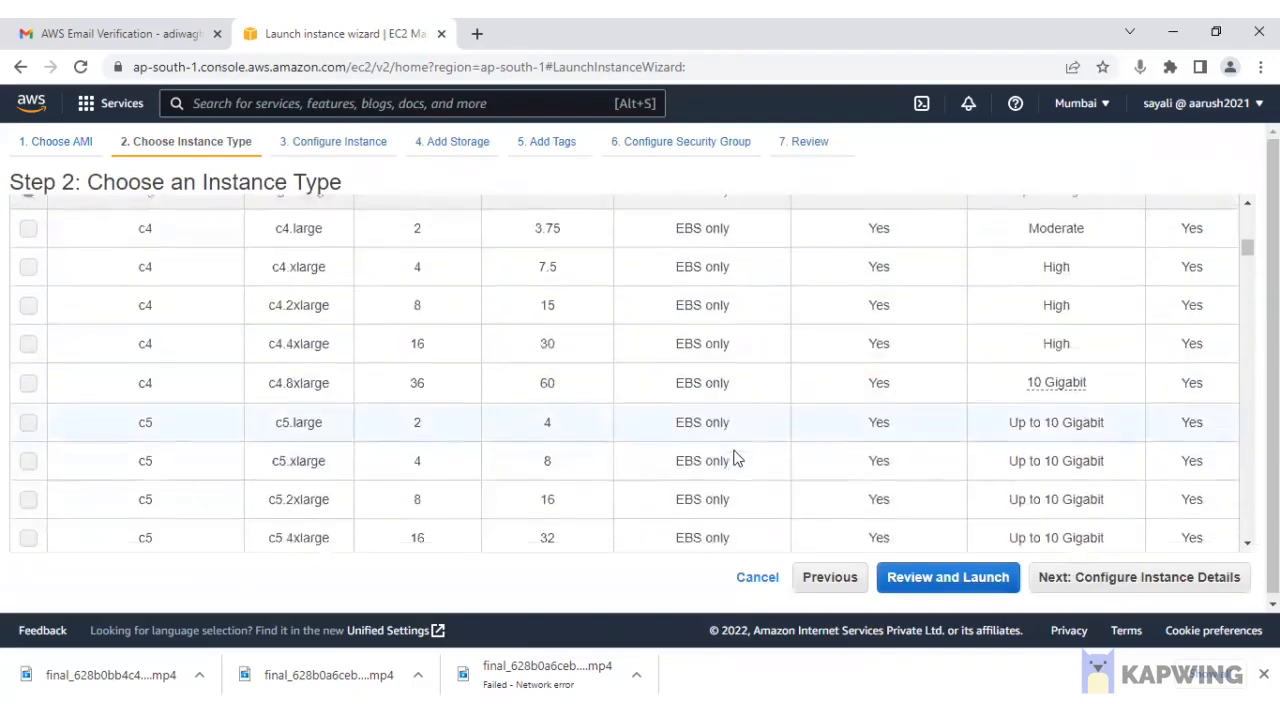
scroll(730, 459, "down", 10)
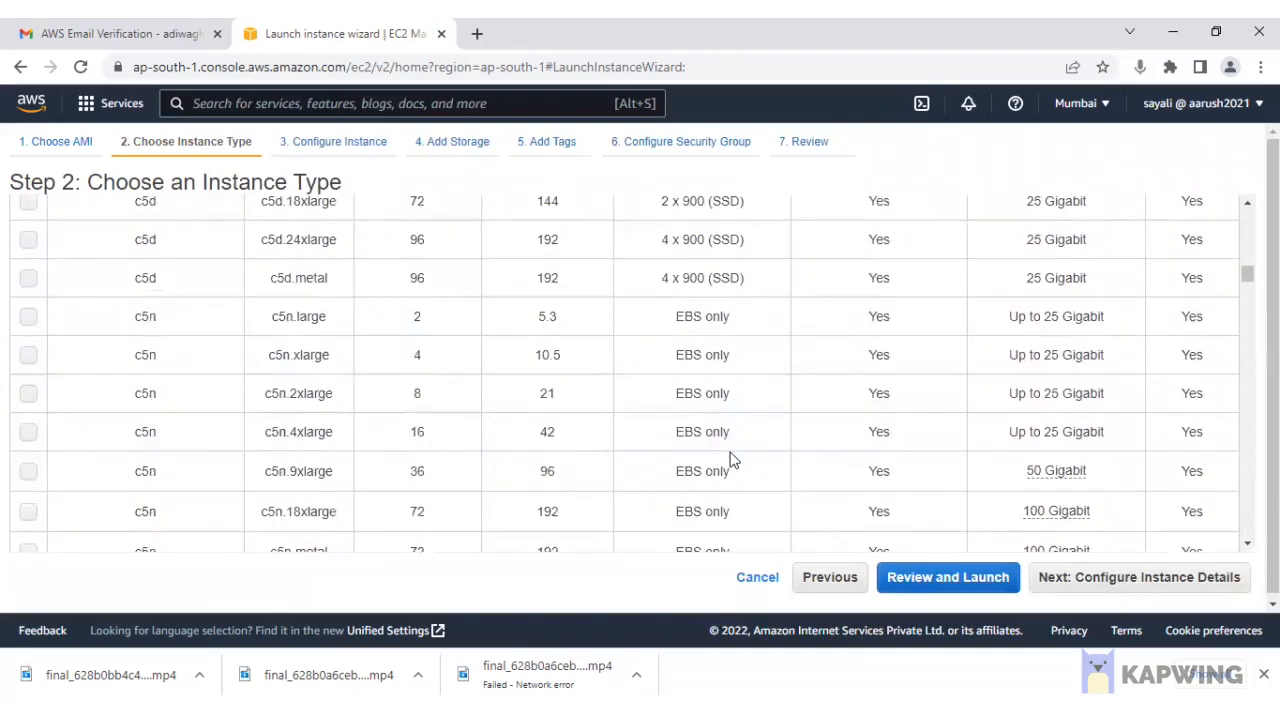
scroll(730, 457, "up", 2)
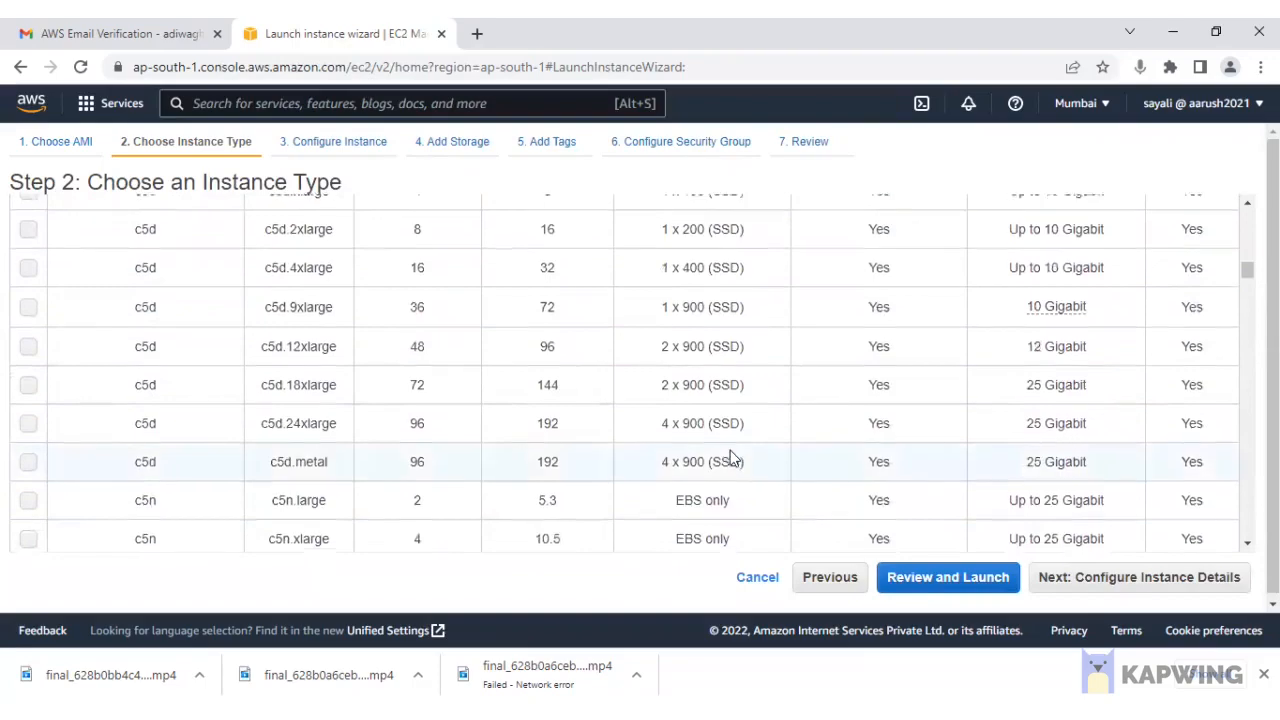
scroll(730, 457, "down", 9)
scroll(730, 457, "down", 3)
scroll(730, 457, "up", 20)
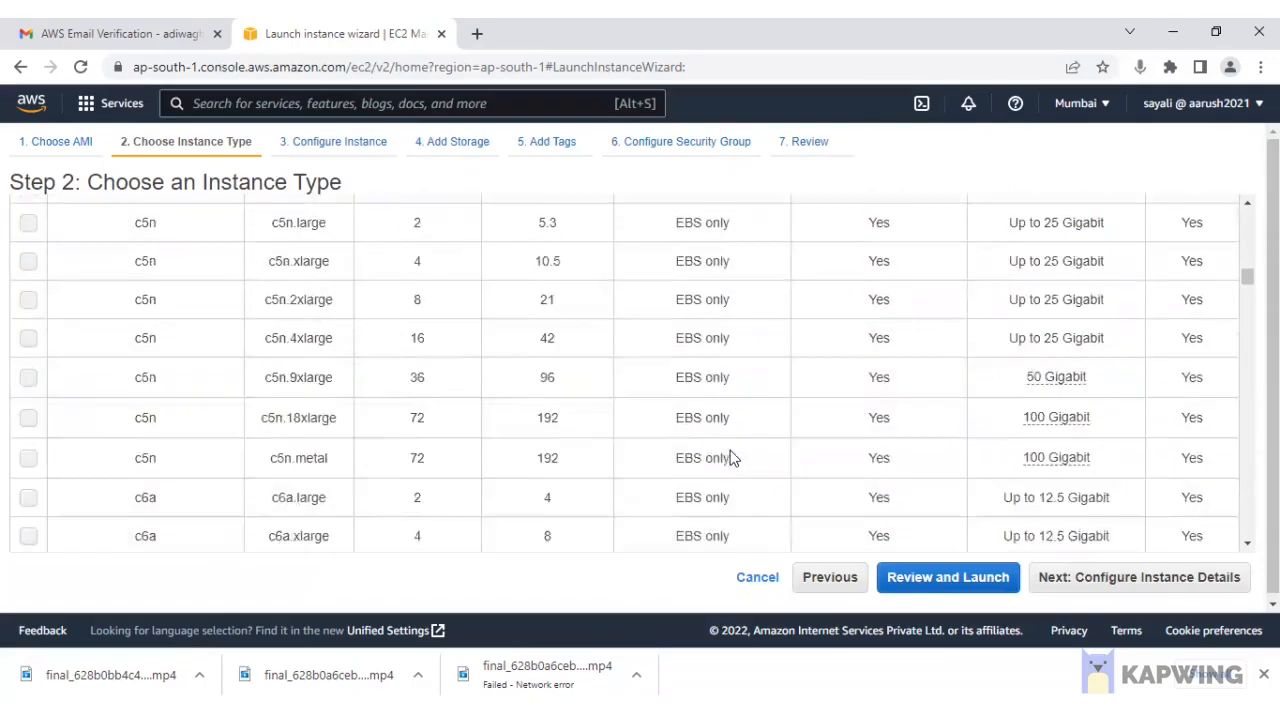
scroll(730, 457, "up", 10)
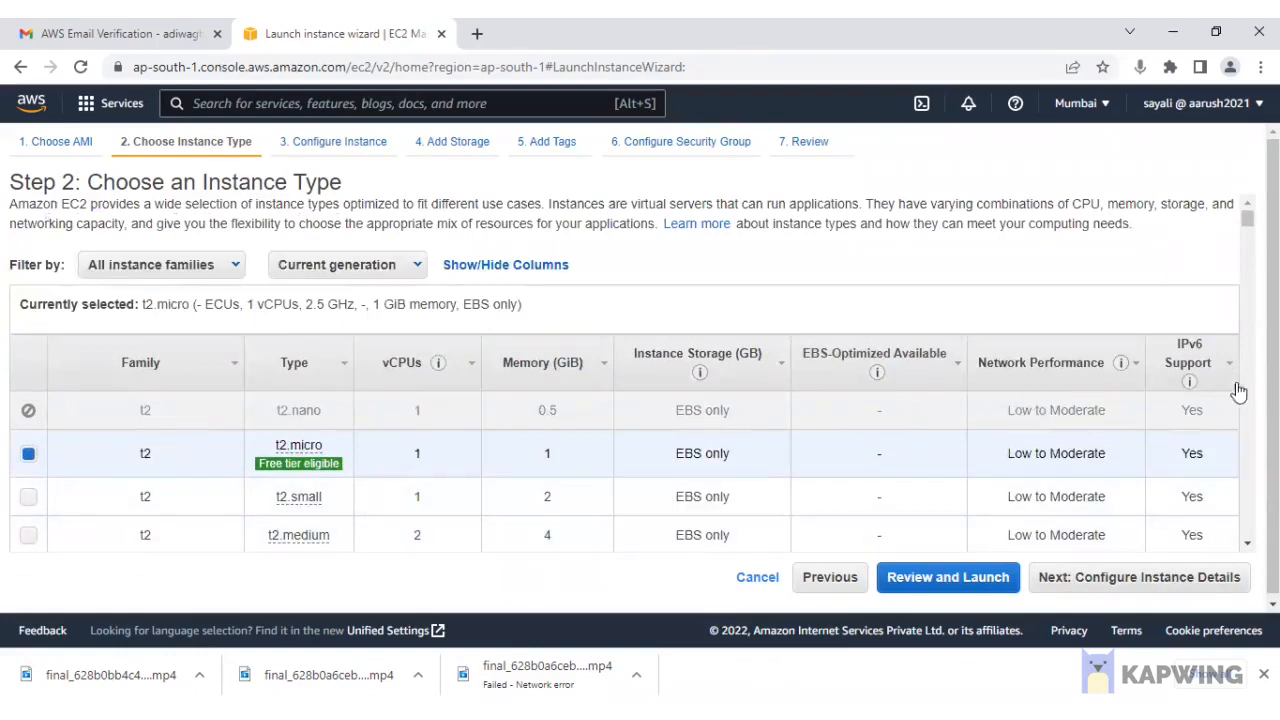
scroll(471, 383, "down", 2)
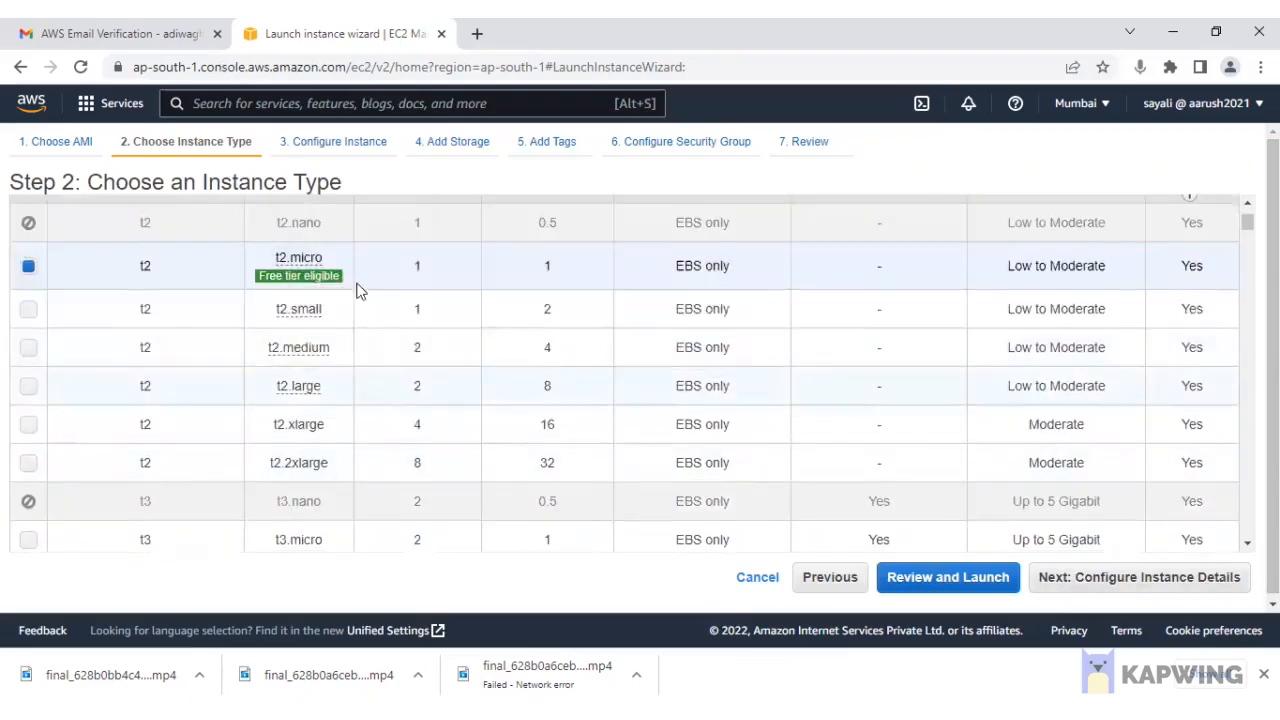
scroll(328, 374, "up", 2)
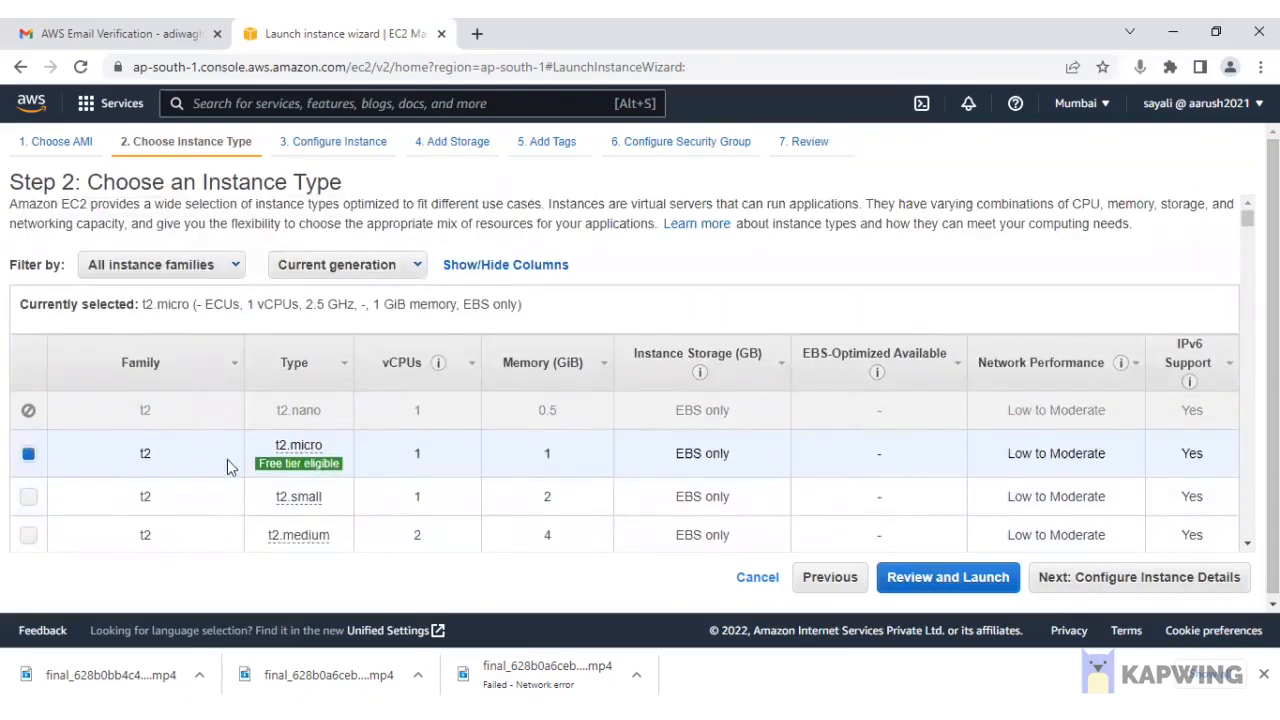
mouse_move(270, 474)
scroll(163, 421, "down", 2)
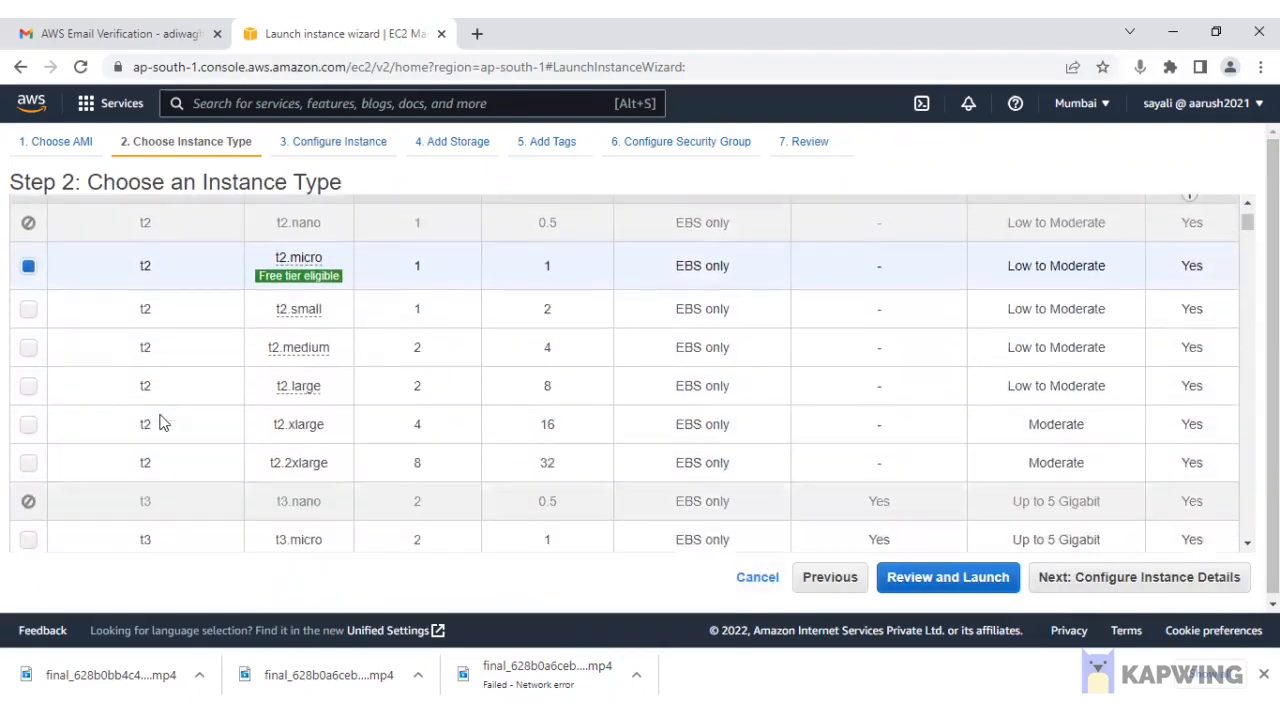
scroll(300, 442, "up", 1)
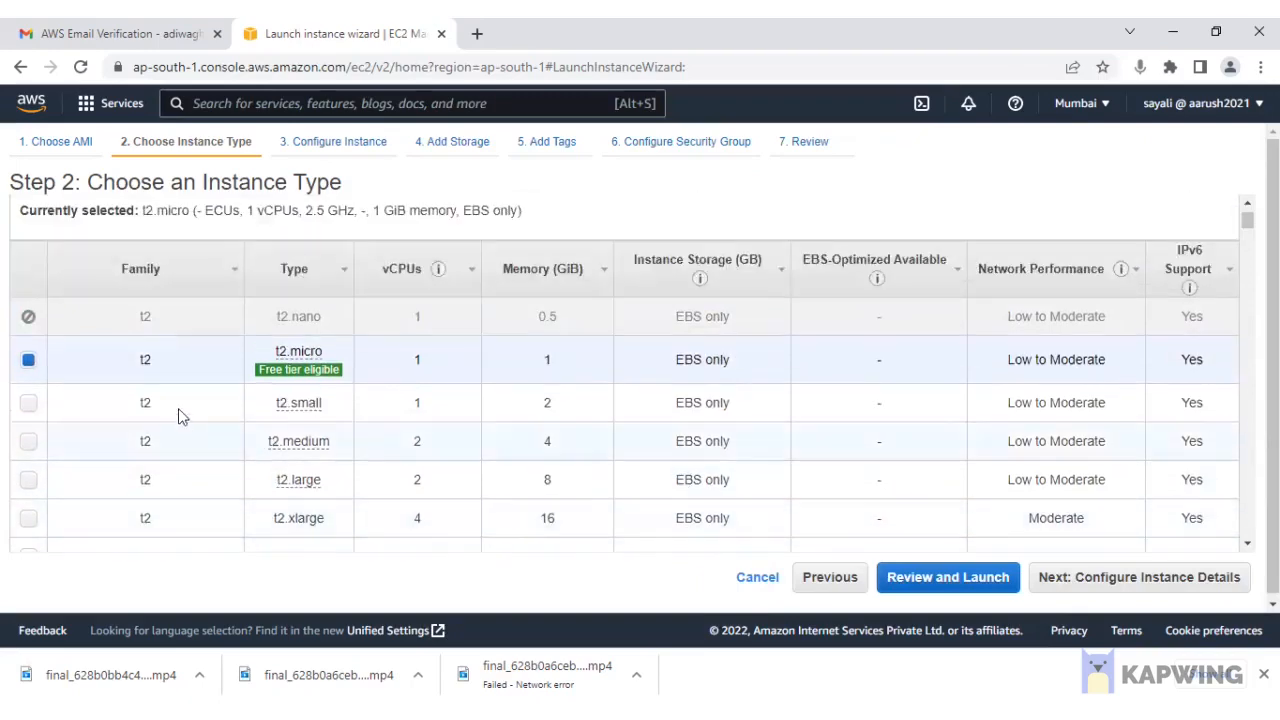
scroll(270, 380, "down", 2)
scroll(270, 373, "up", 3)
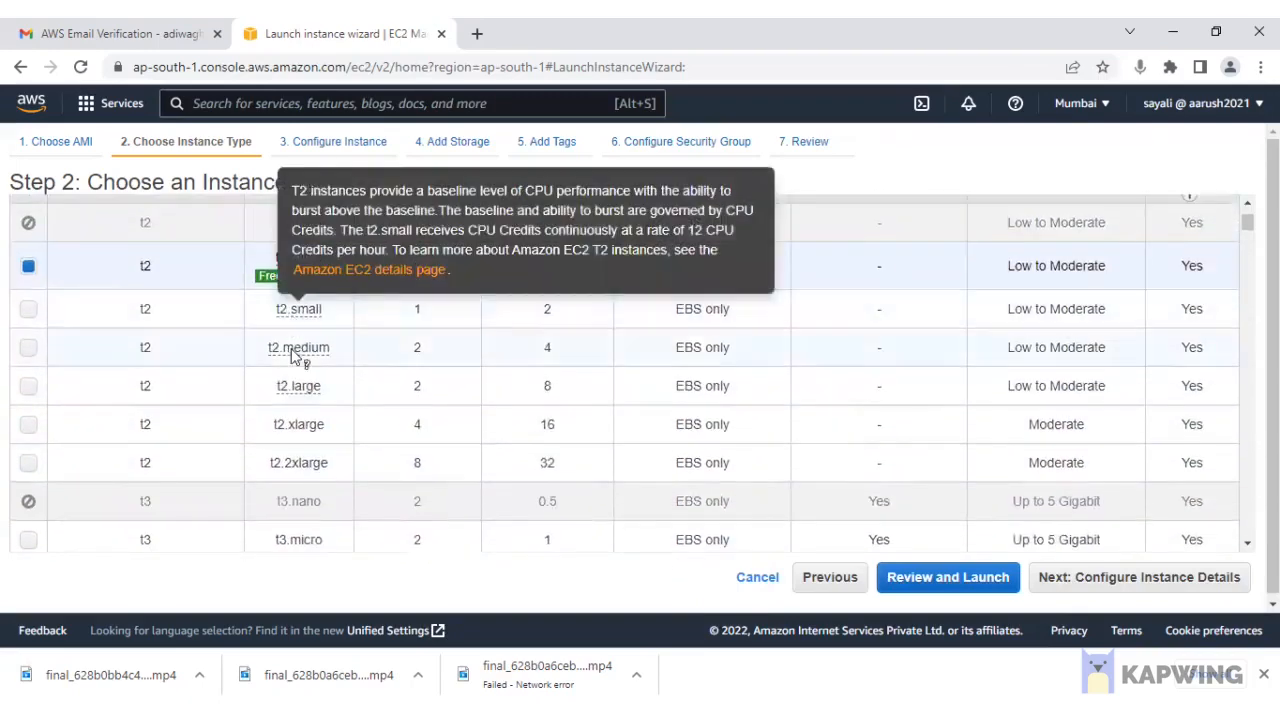
scroll(169, 472, "down", 7)
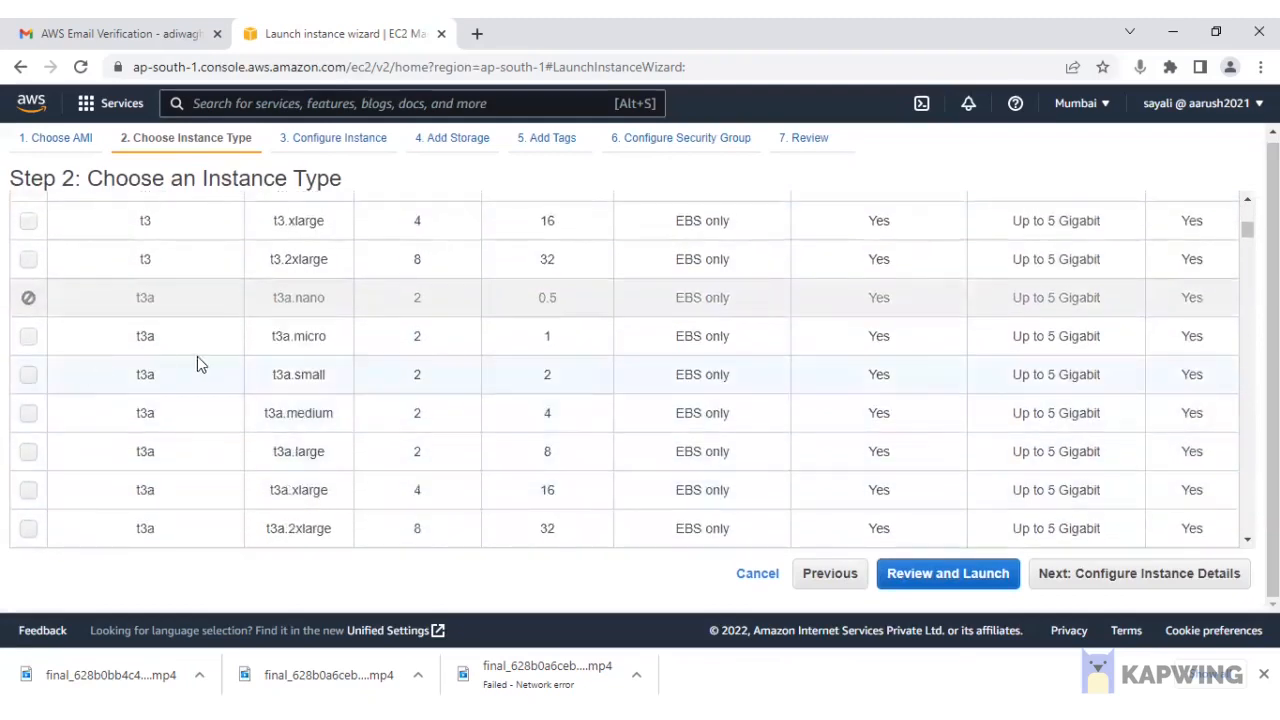
scroll(218, 456, "down", 3)
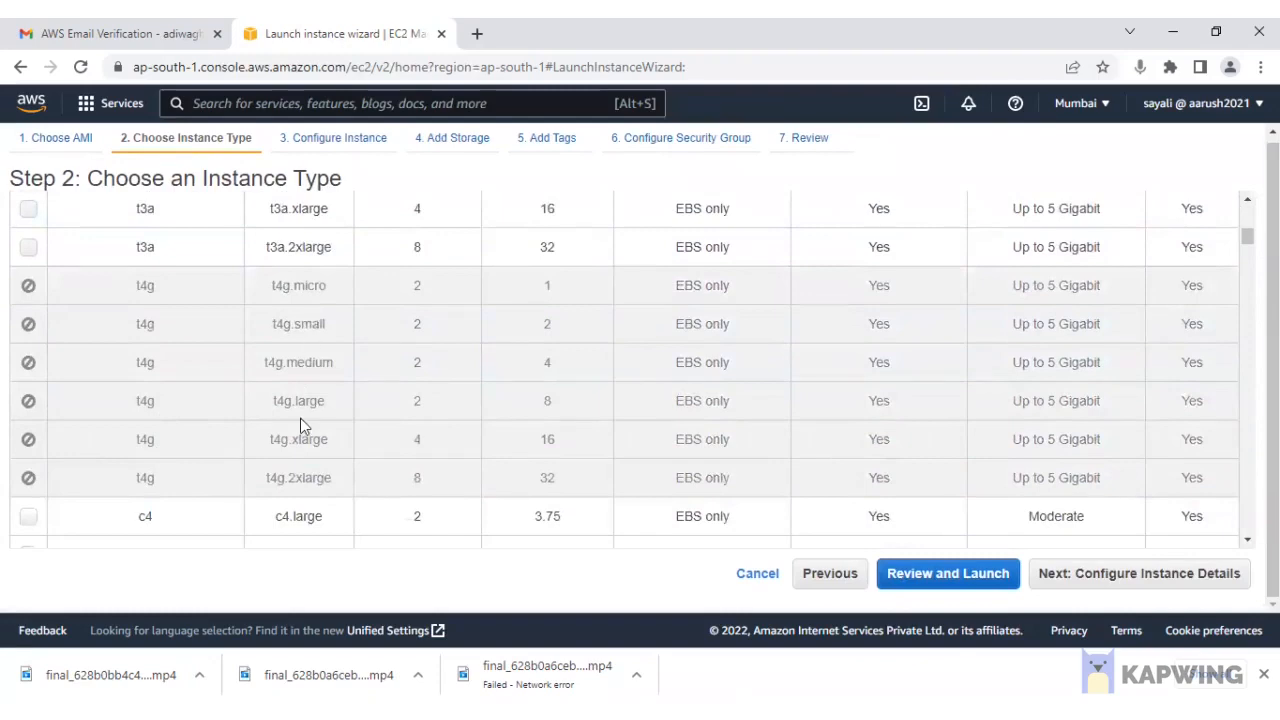
scroll(300, 410, "down", 3)
scroll(214, 393, "down", 7)
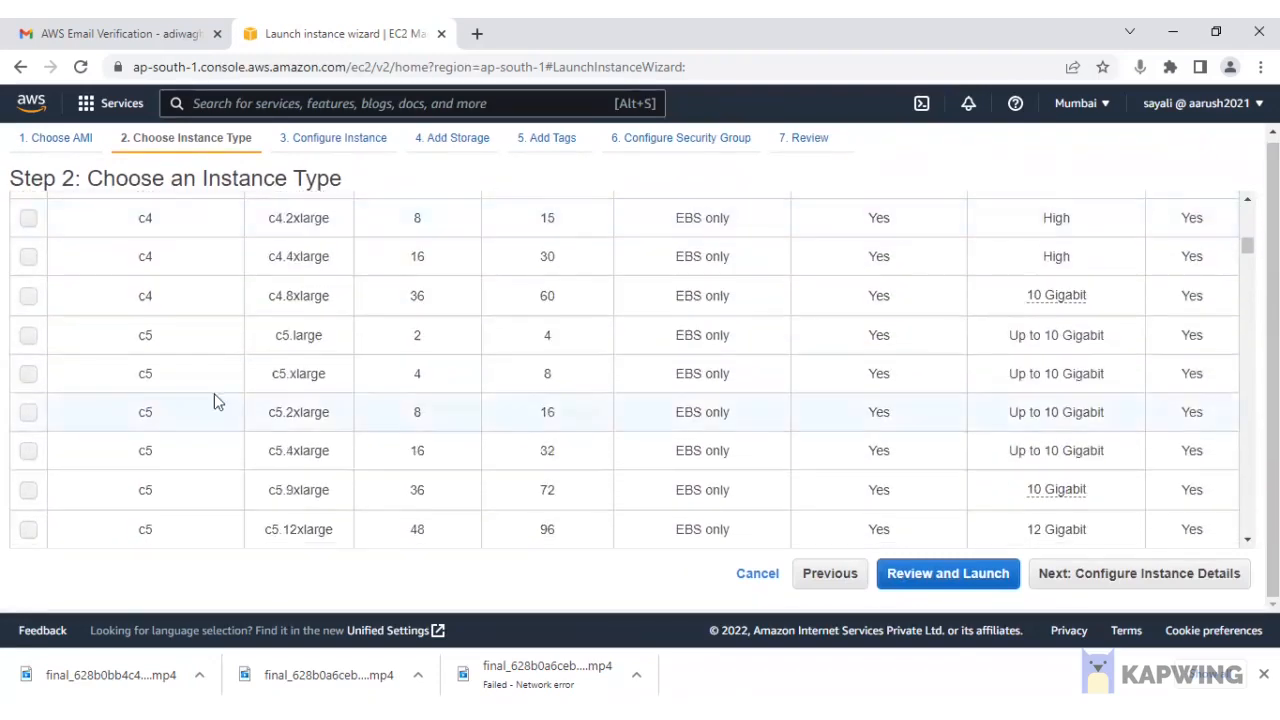
scroll(366, 414, "up", 6)
scroll(366, 414, "up", 10)
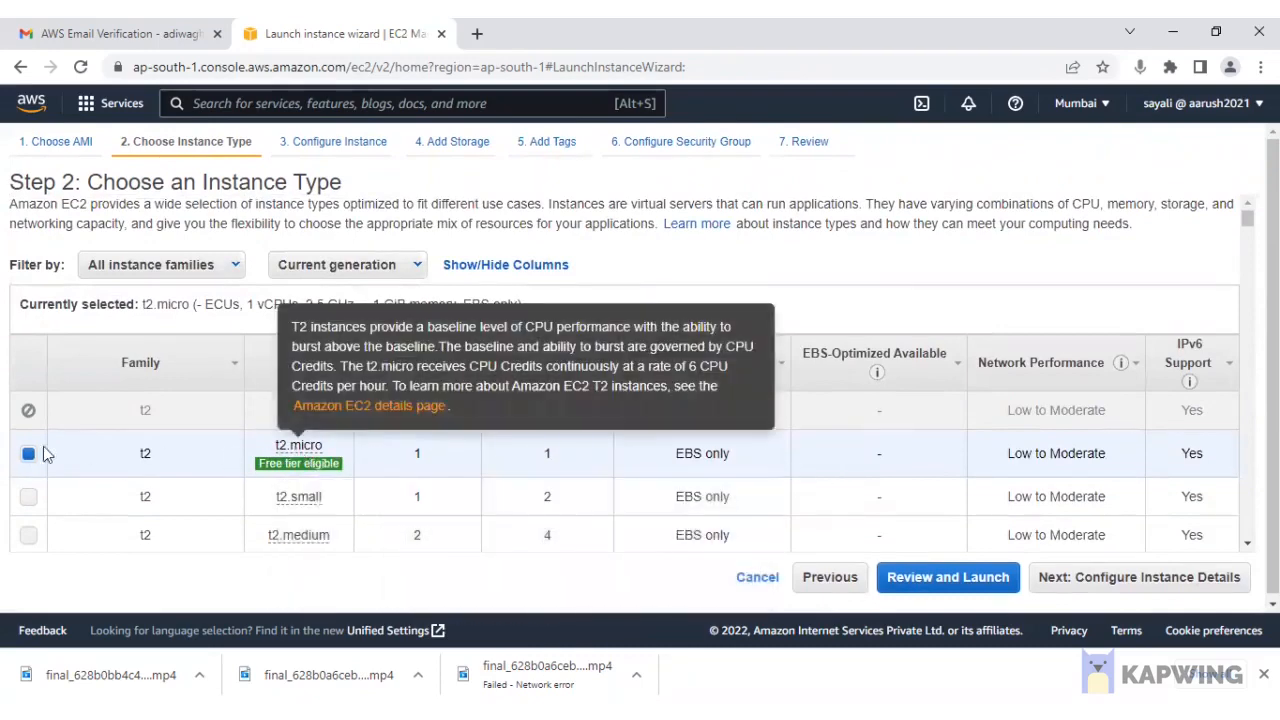
left_click(1143, 585)
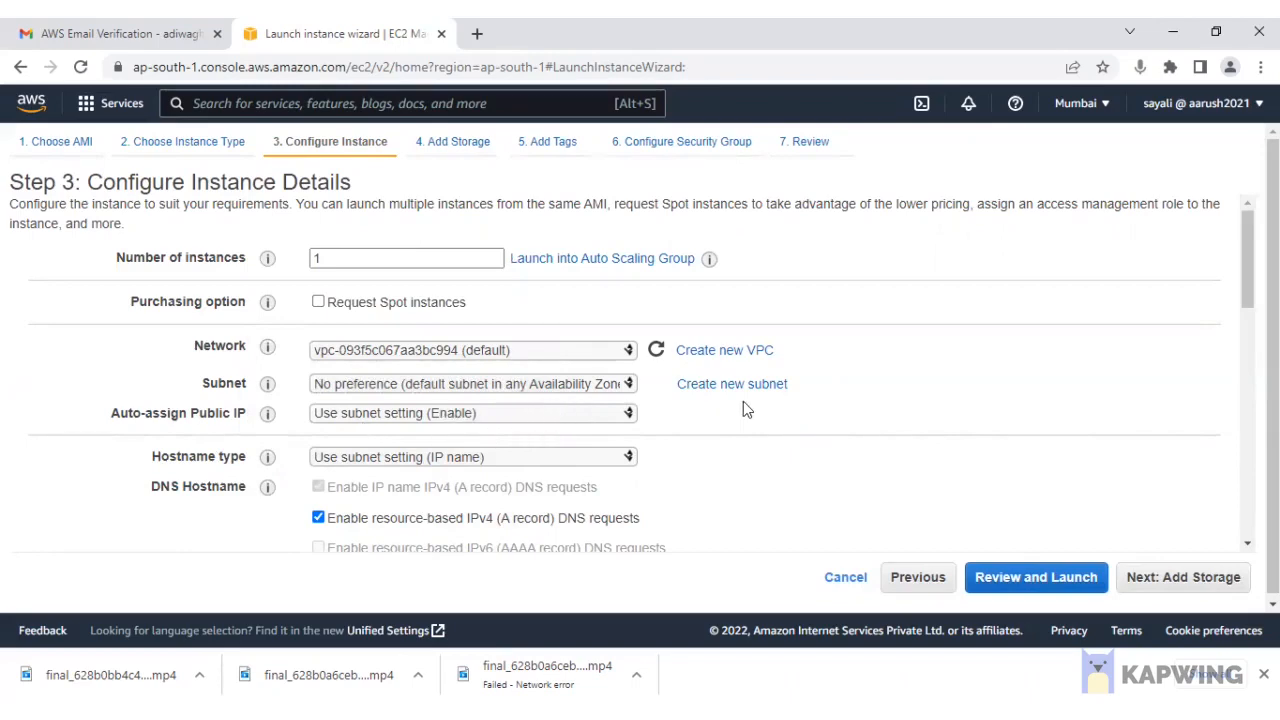
- Review the instance detail settings, from network and IAM role down to the advanced details
scroll(743, 401, "down", 1)
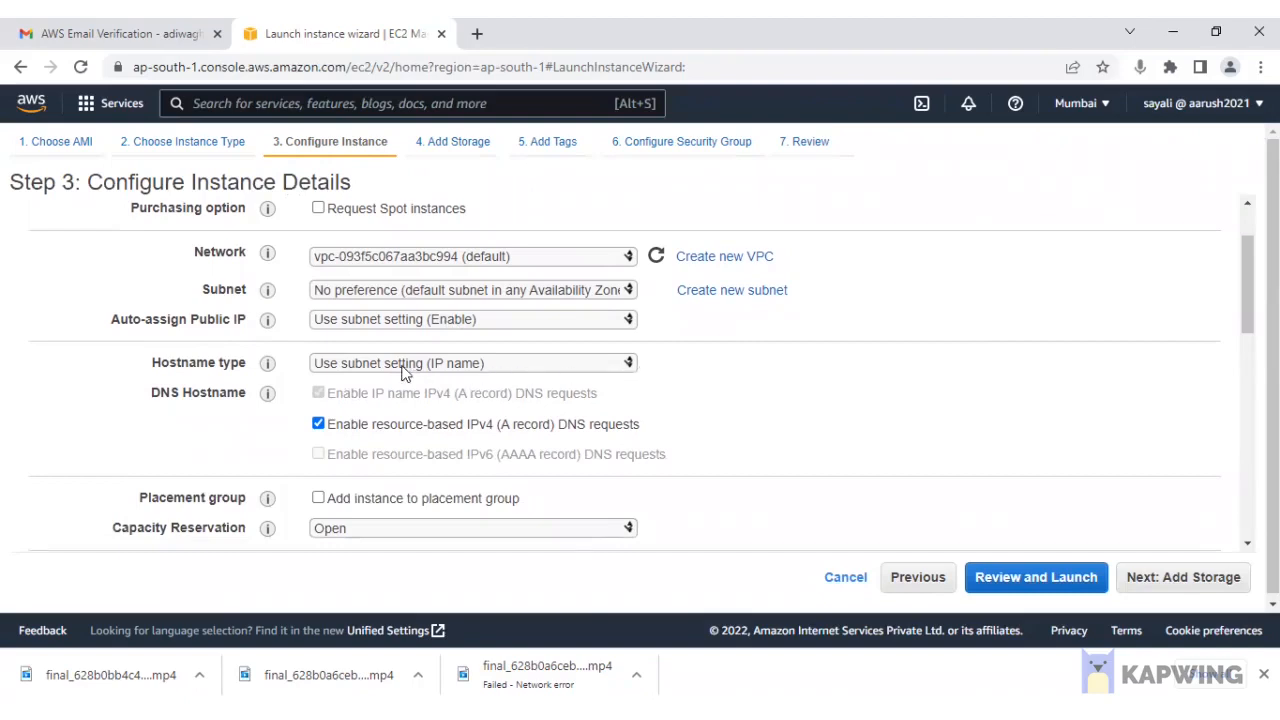
scroll(716, 370, "down", 2)
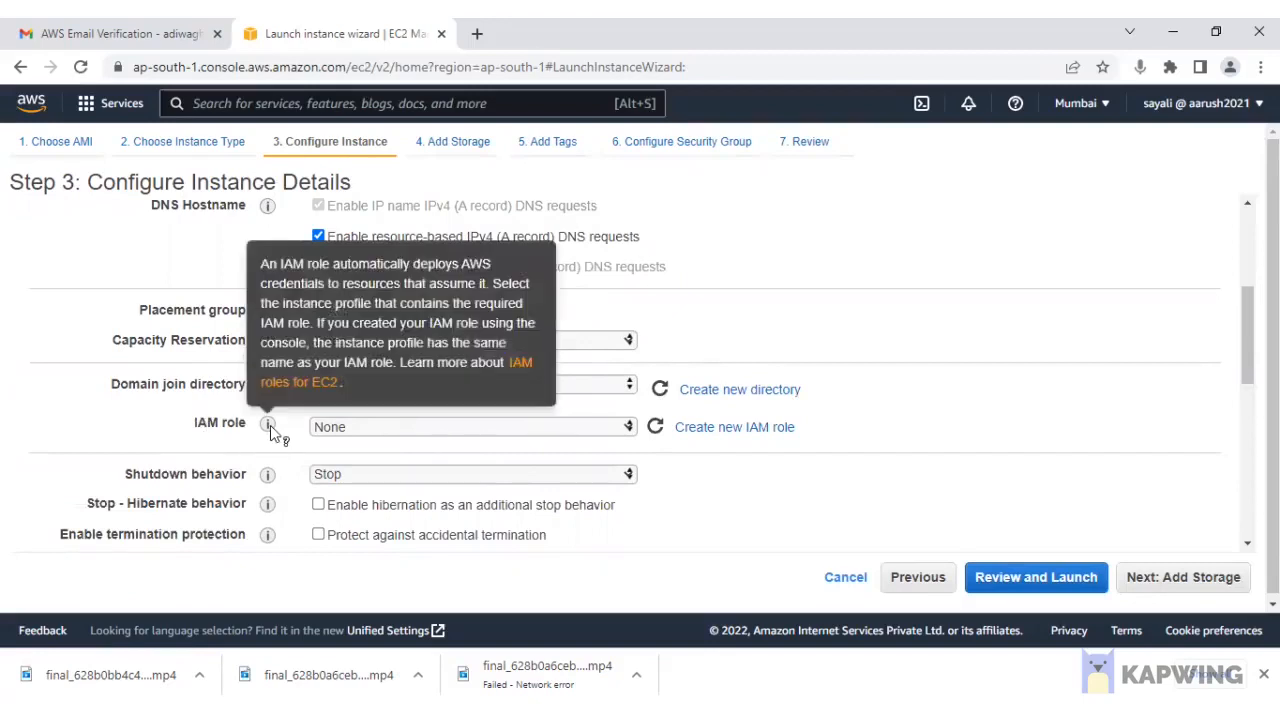
scroll(785, 446, "down", 1)
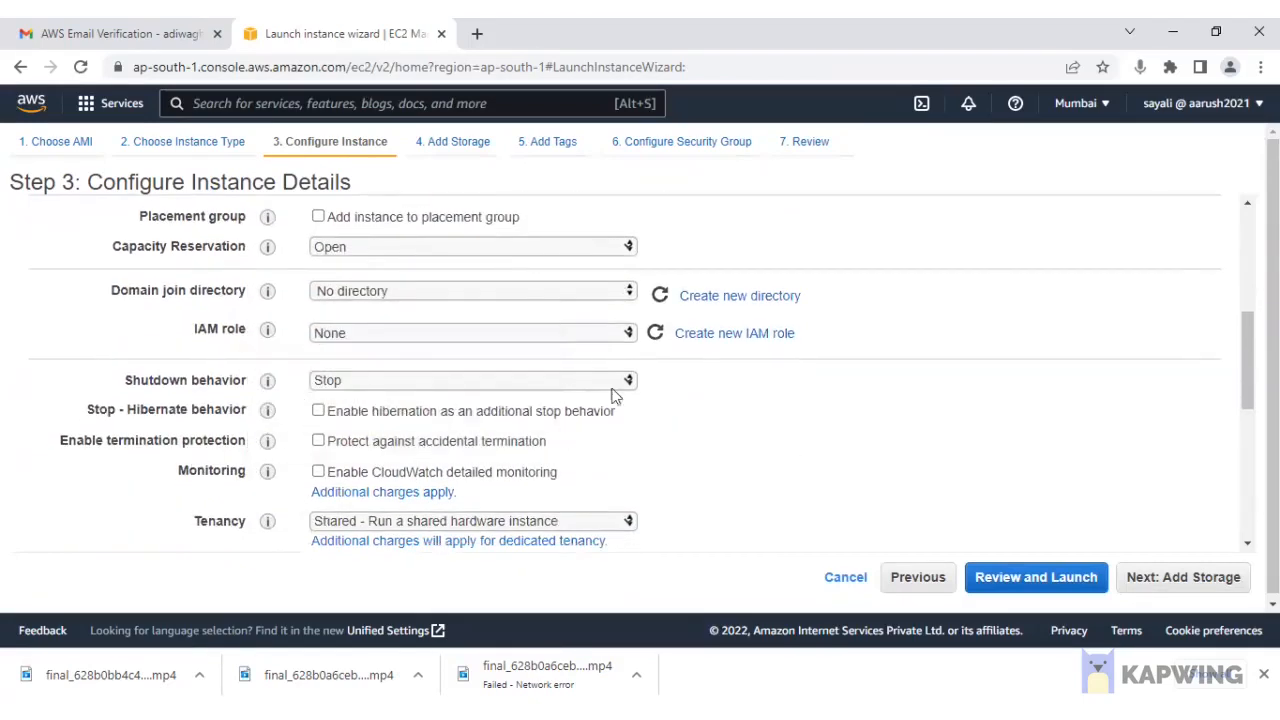
scroll(743, 410, "down", 3)
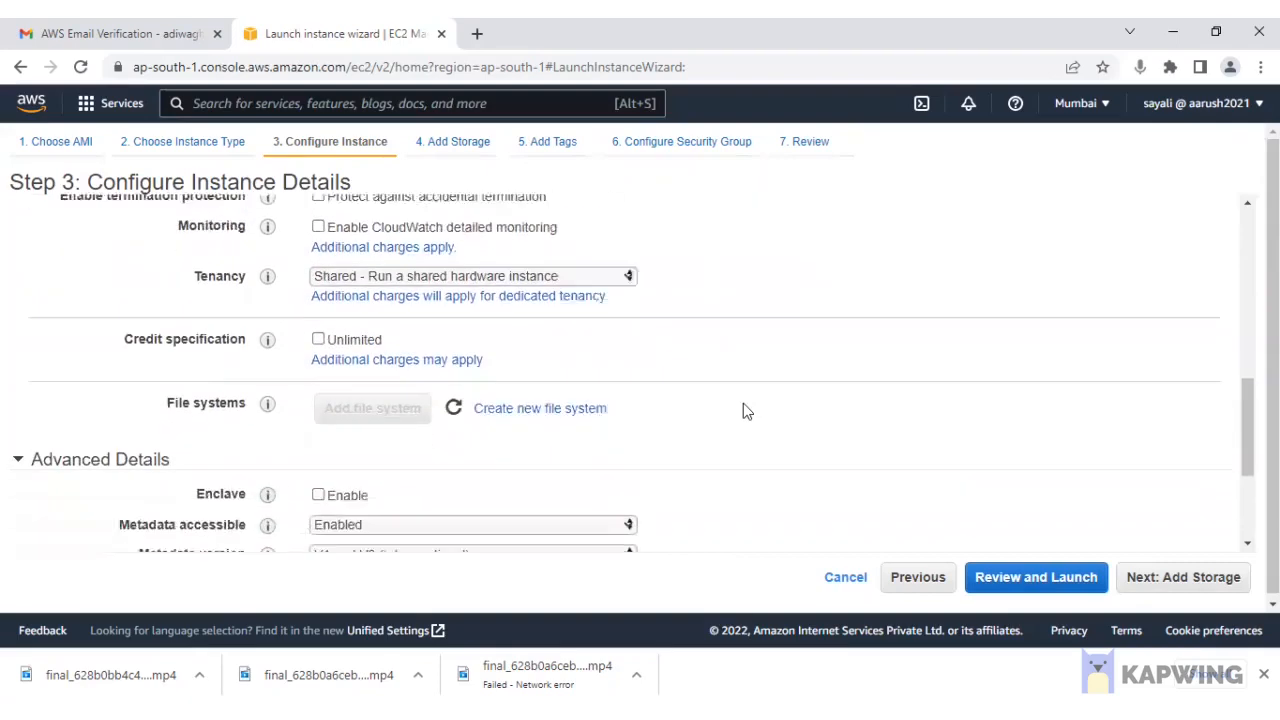
scroll(729, 413, "down", 2)
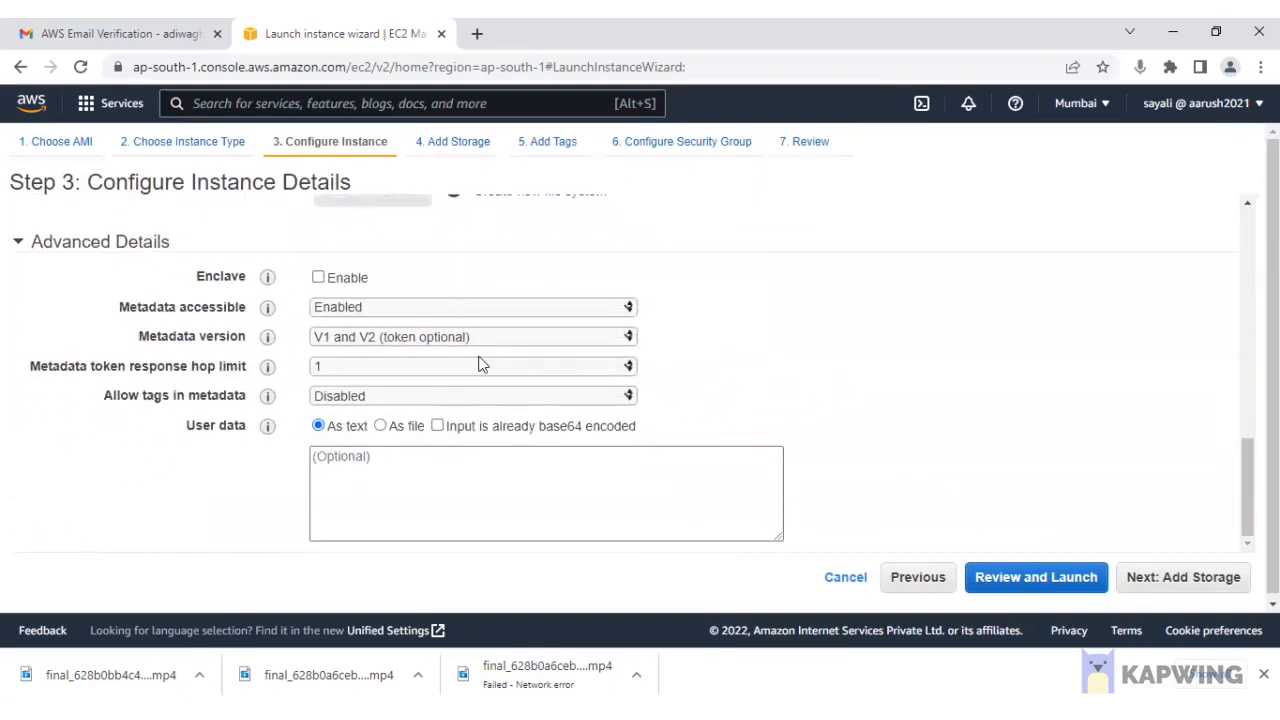
scroll(495, 365, "up", 5)
scroll(548, 385, "up", 4)
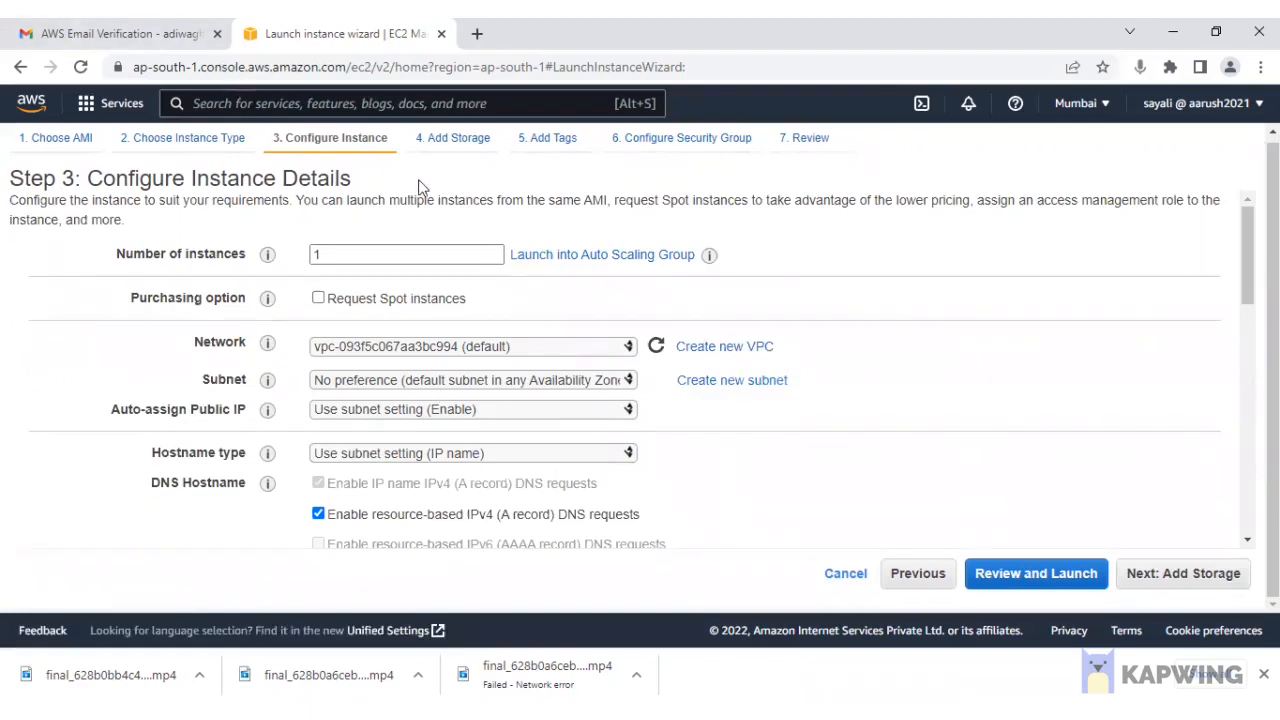
- Continue to storage, keep the 10 GiB General Purpose SSD (gp2) root volume, and proceed to tags
left_click(1174, 572)
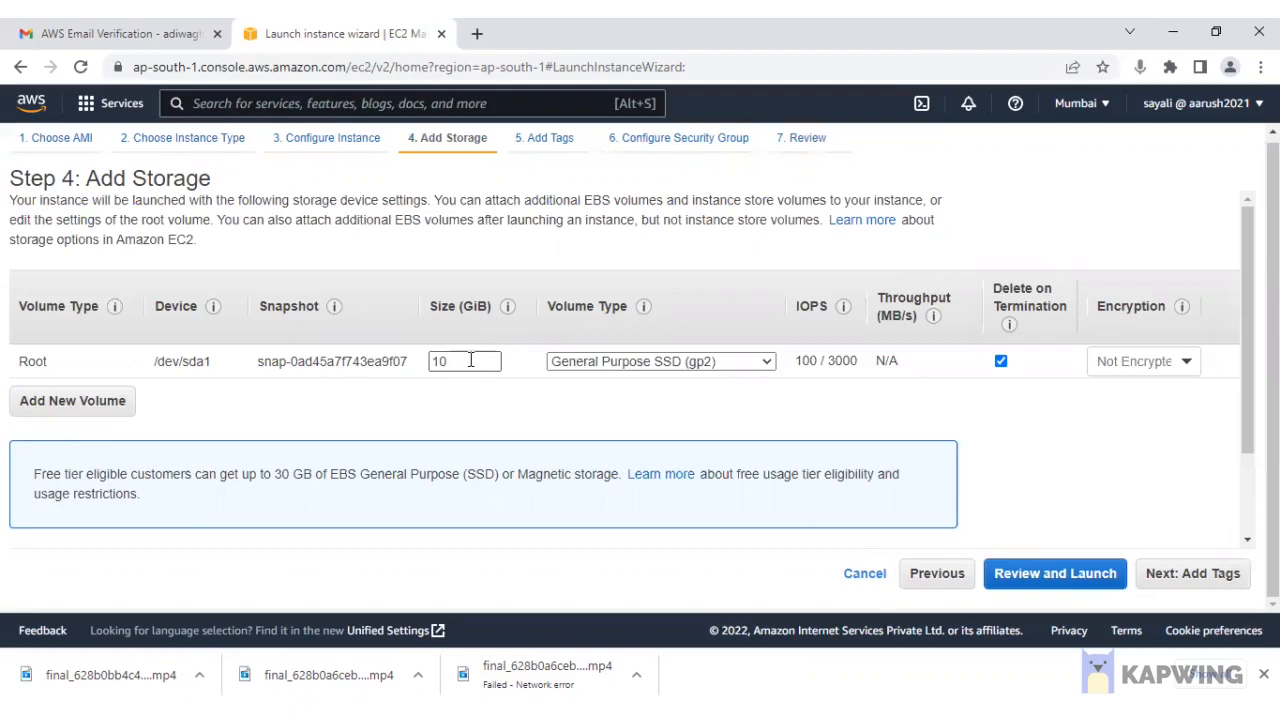
left_click(614, 367)
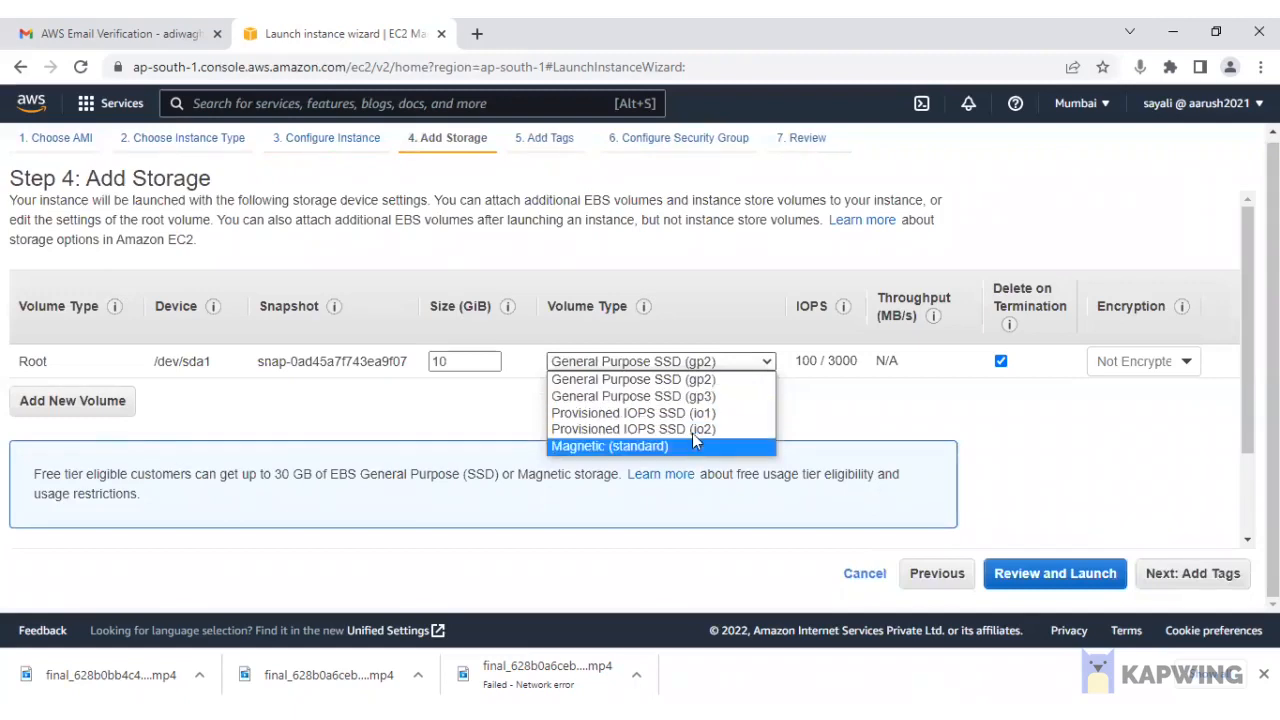
left_click(668, 381)
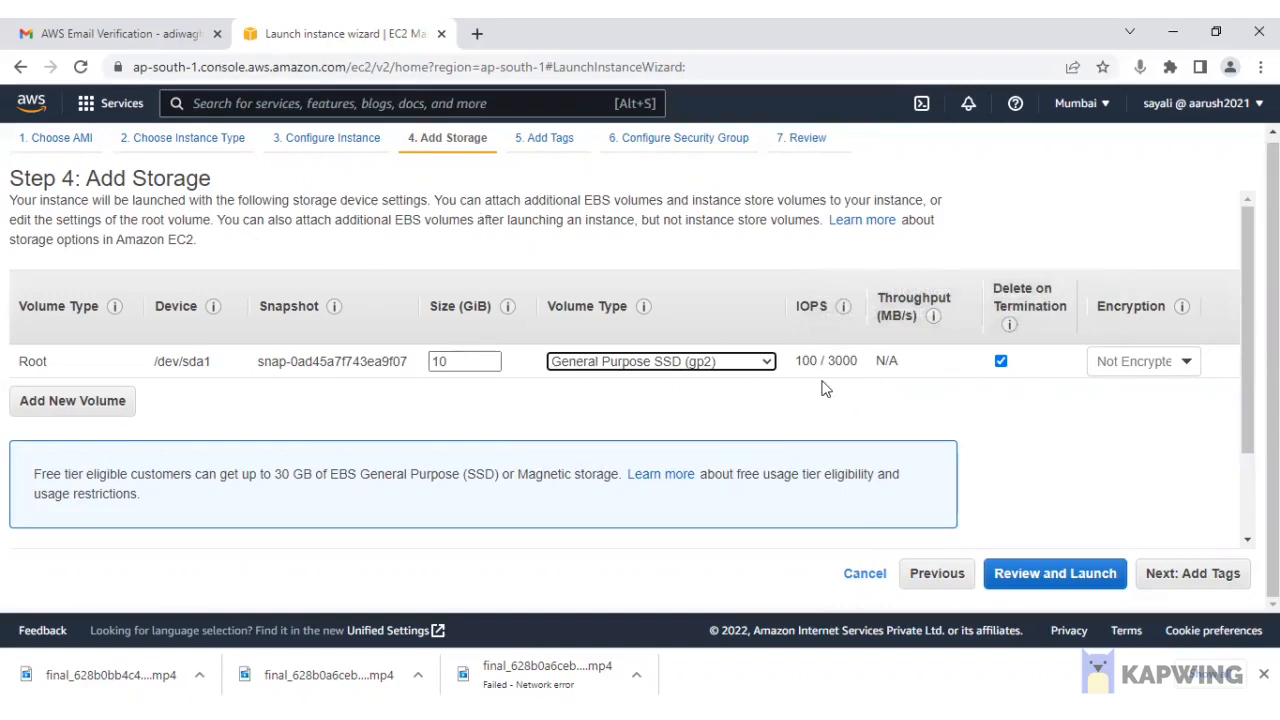
mouse_move(826, 362)
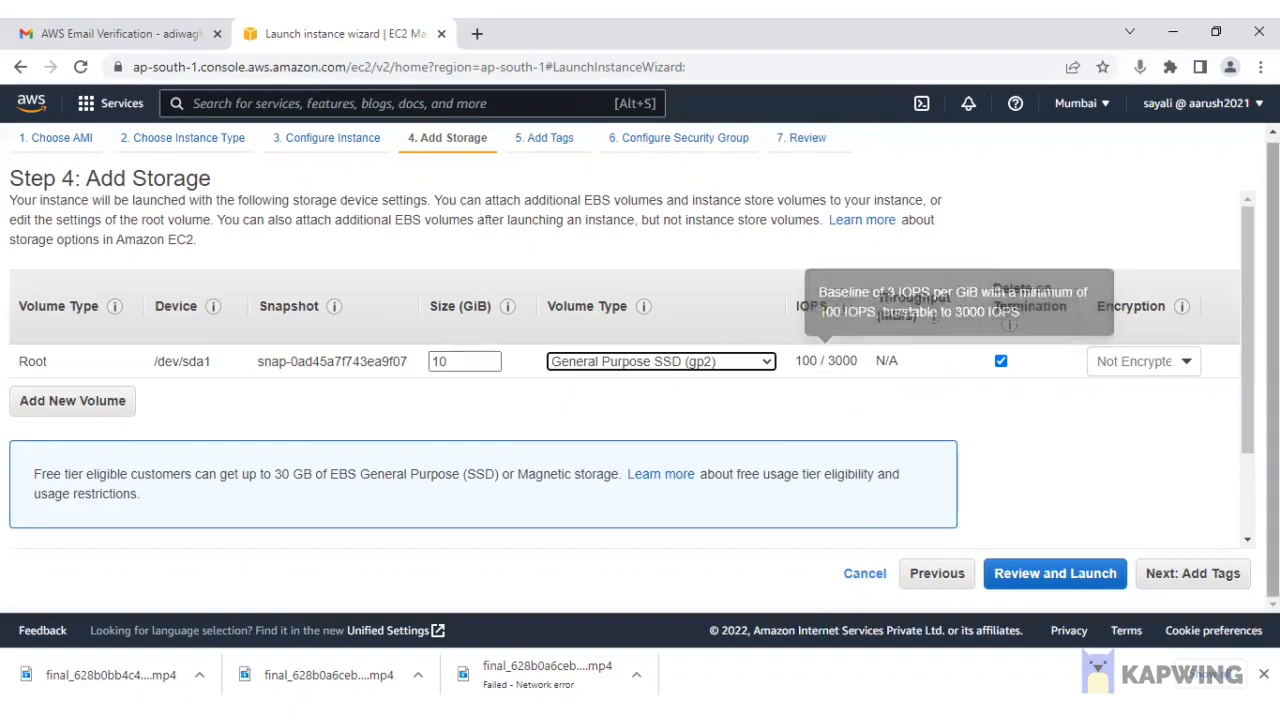
left_click(1196, 574)
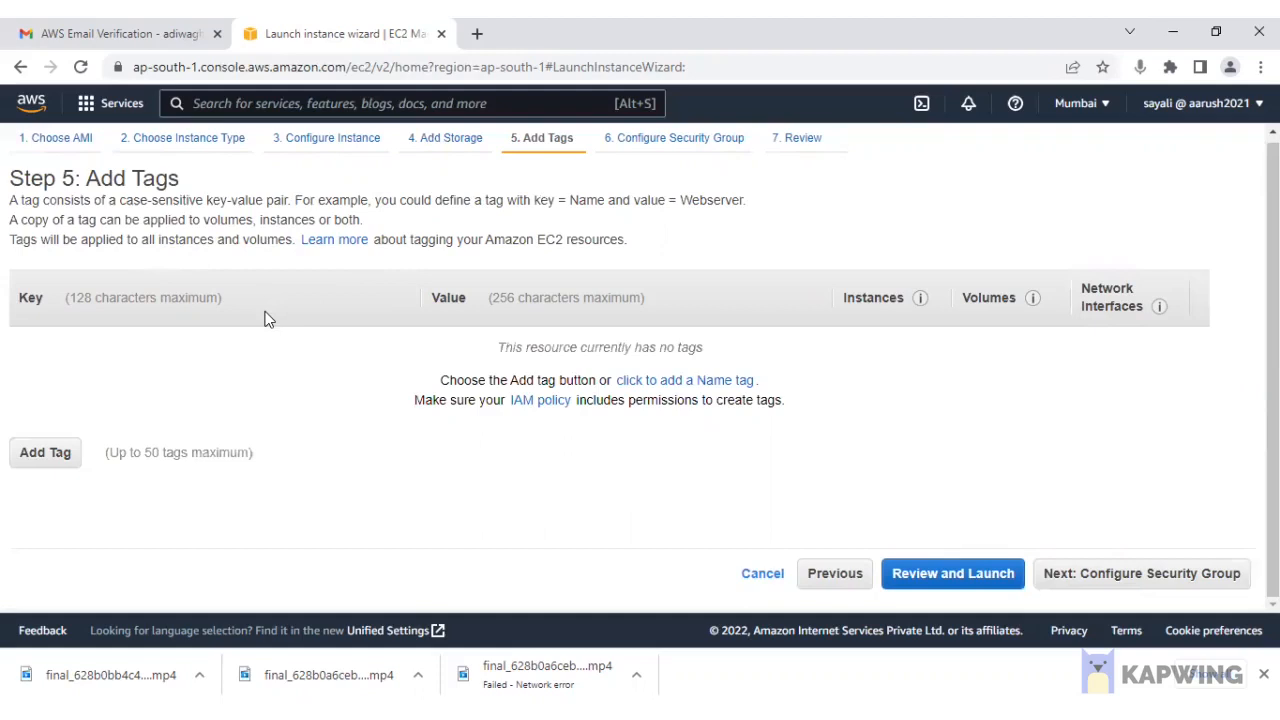
- Add a Name tag with value FirstEC2Instance, then continue to the security group configuration
left_click(28, 458)
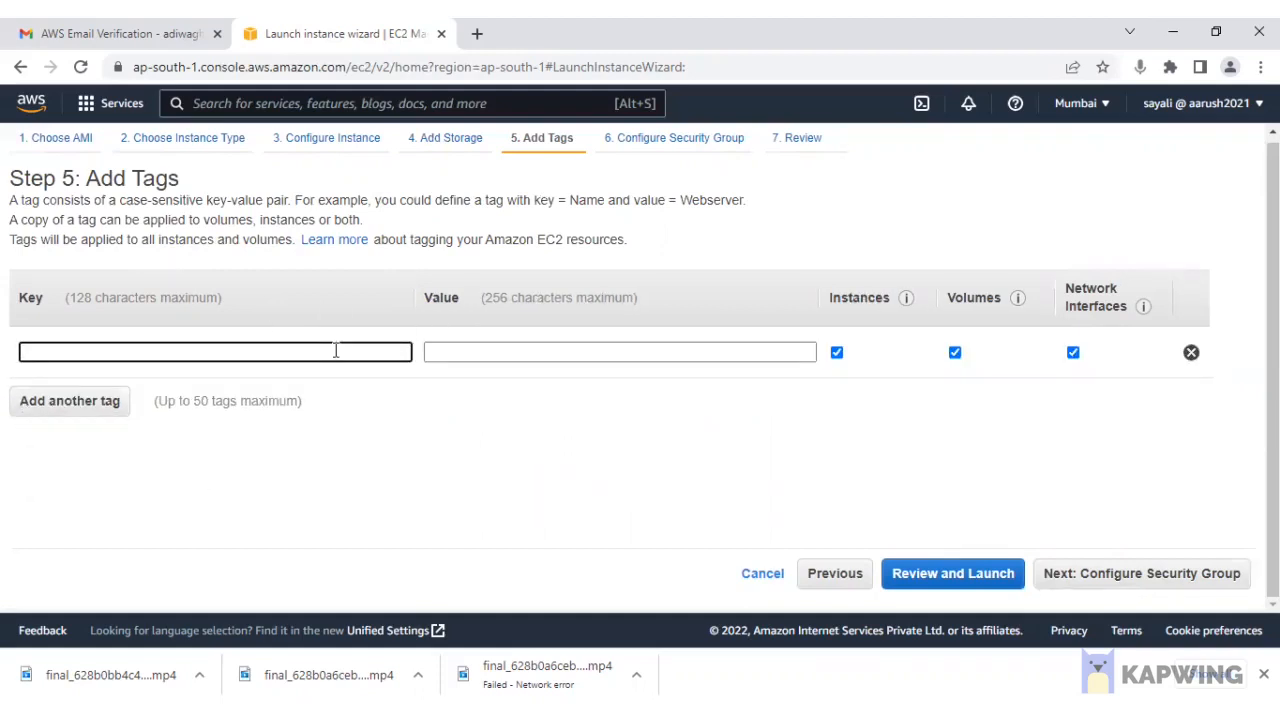
type("Name")
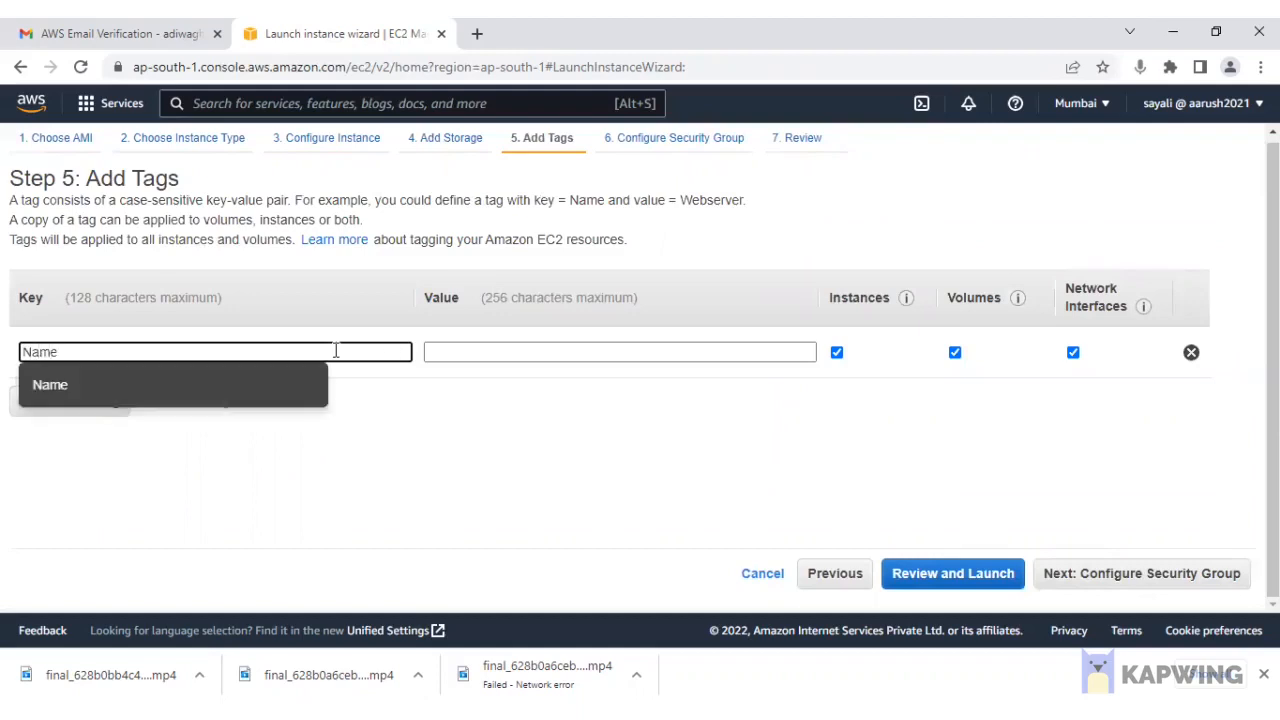
key("Tab")
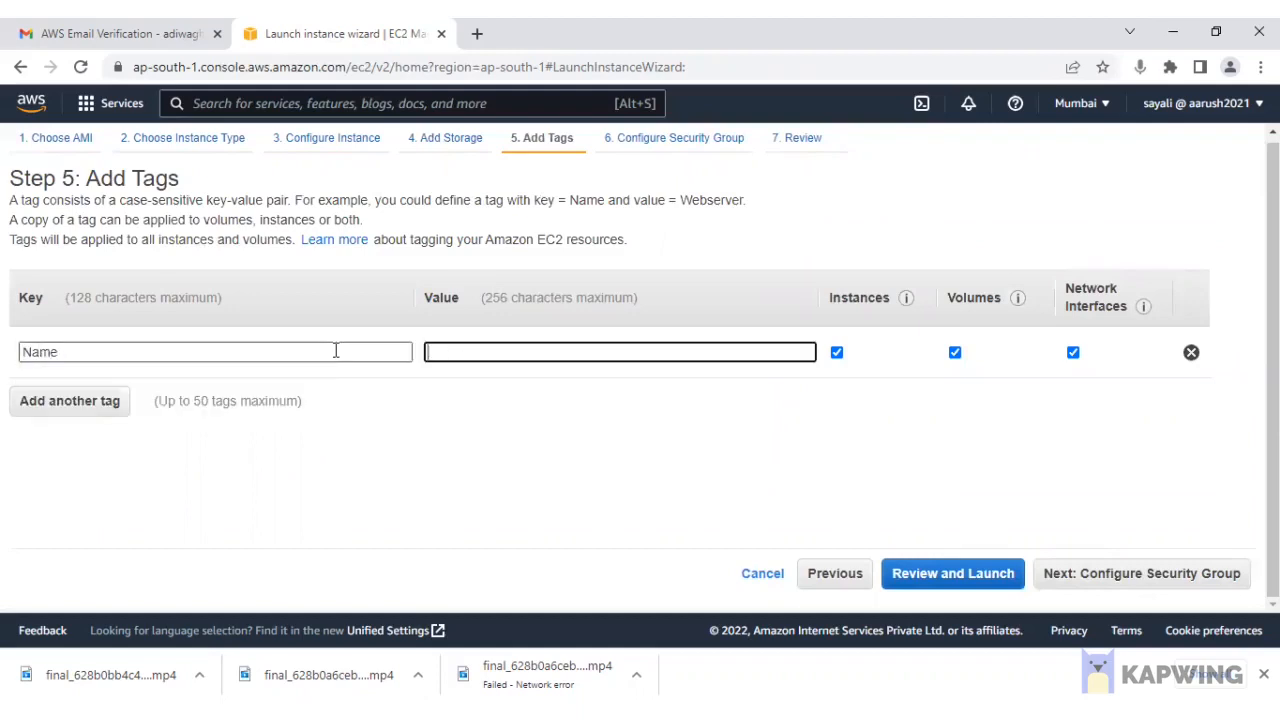
type("Fir")
type("stIna")
type("tnce")
key("BackSpace")
key("BackSpace")
key("BackSpace")
key("BackSpace")
key("BackSpace")
key("BackSpace")
key("BackSpace")
type("EC2Instance")
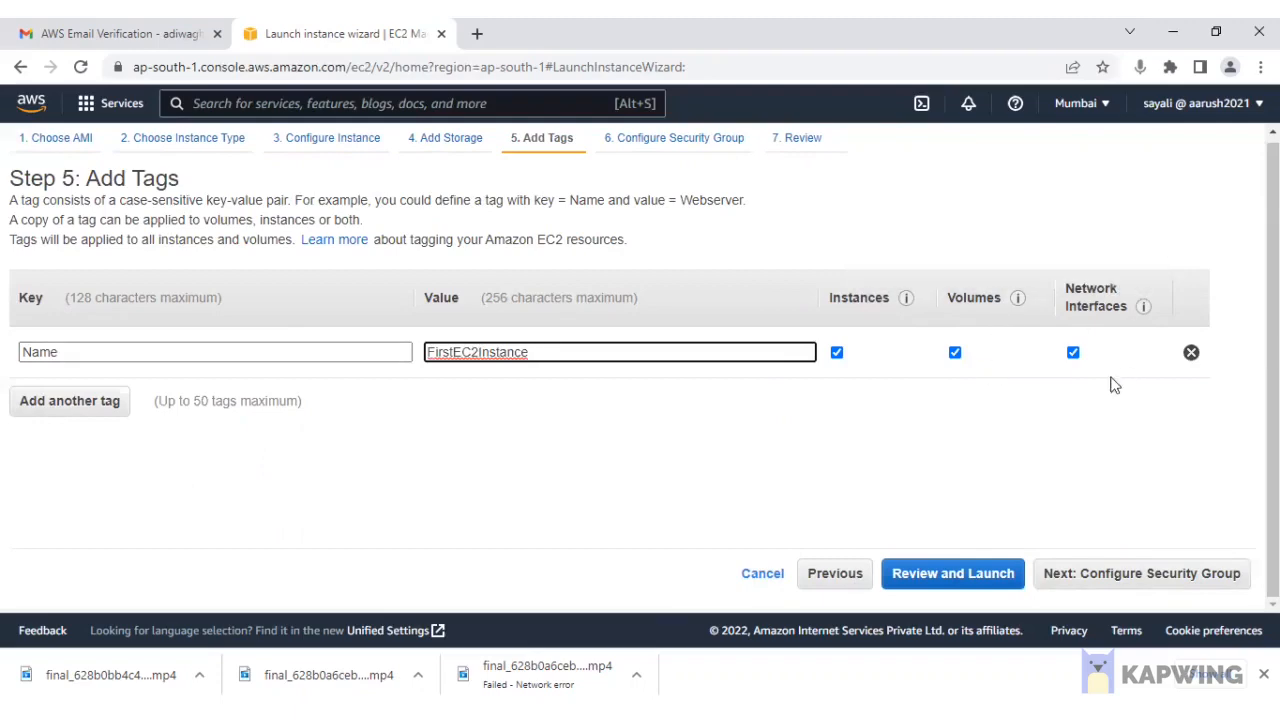
left_click(1135, 577)
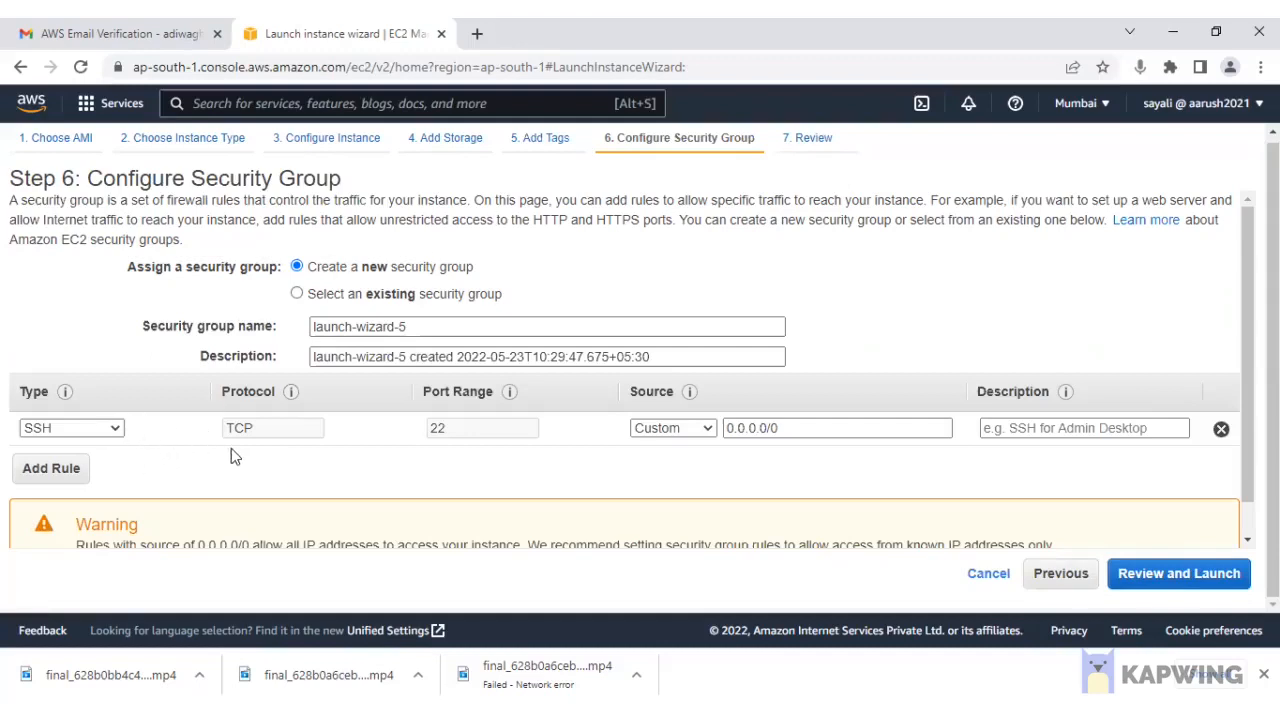
- Add an HTTP inbound rule to the new security group, keeping the Custom source
scroll(222, 450, "down", 1)
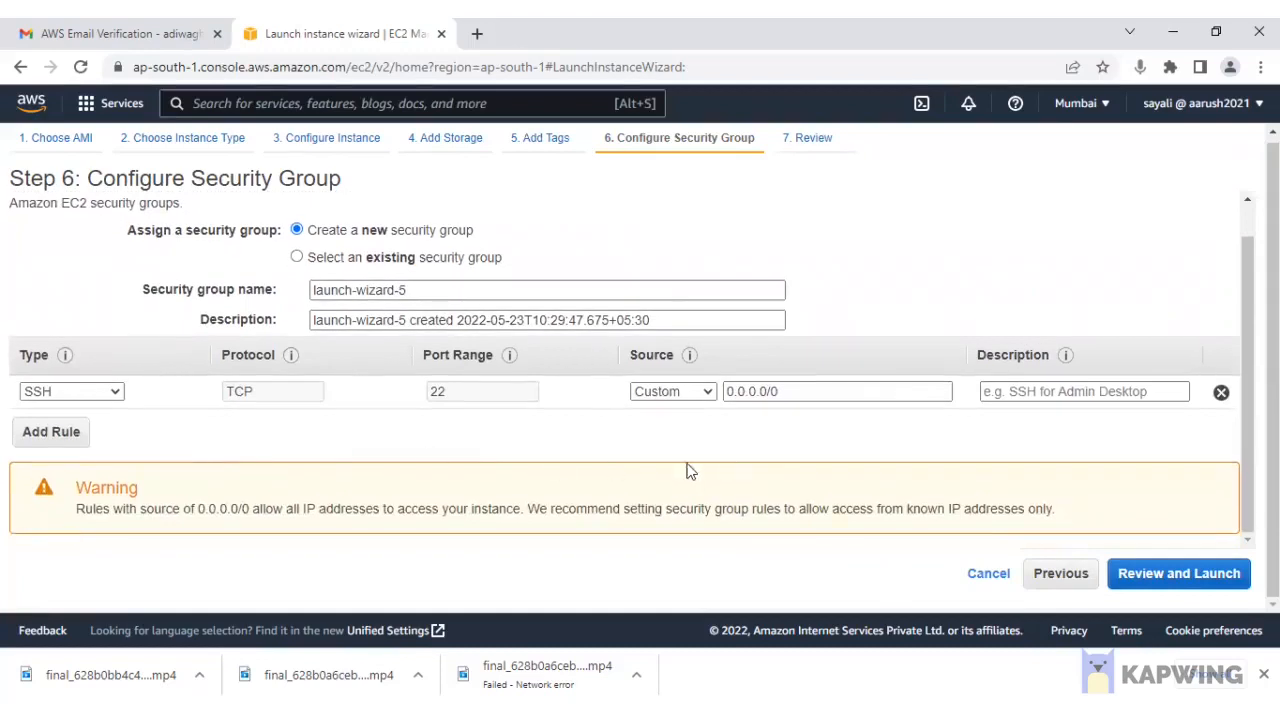
left_click(36, 432)
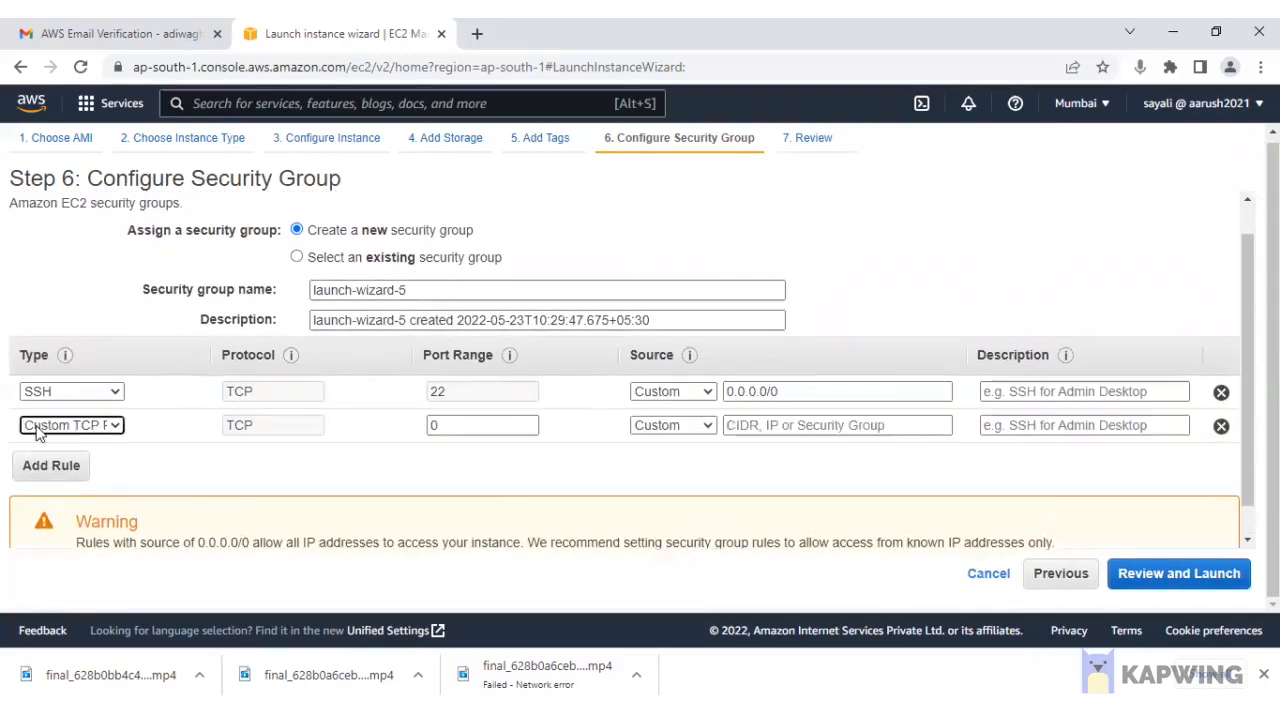
left_click(113, 425)
key("h")
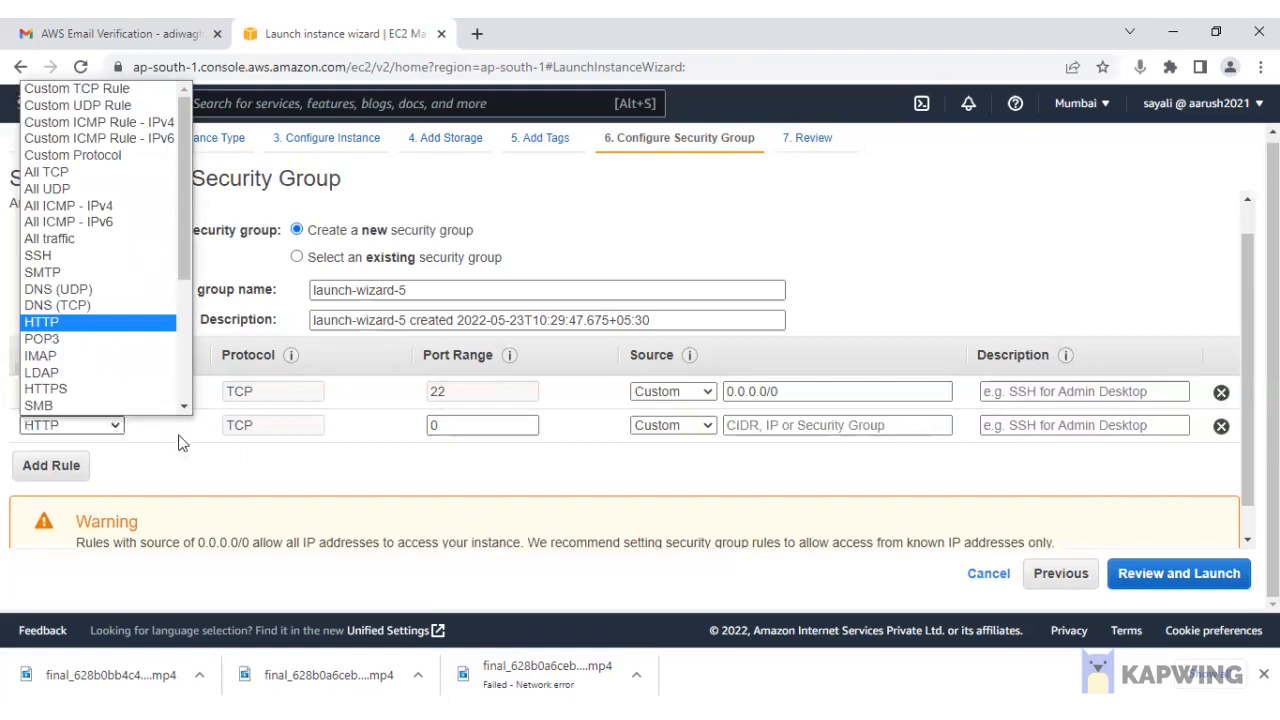
key("Return")
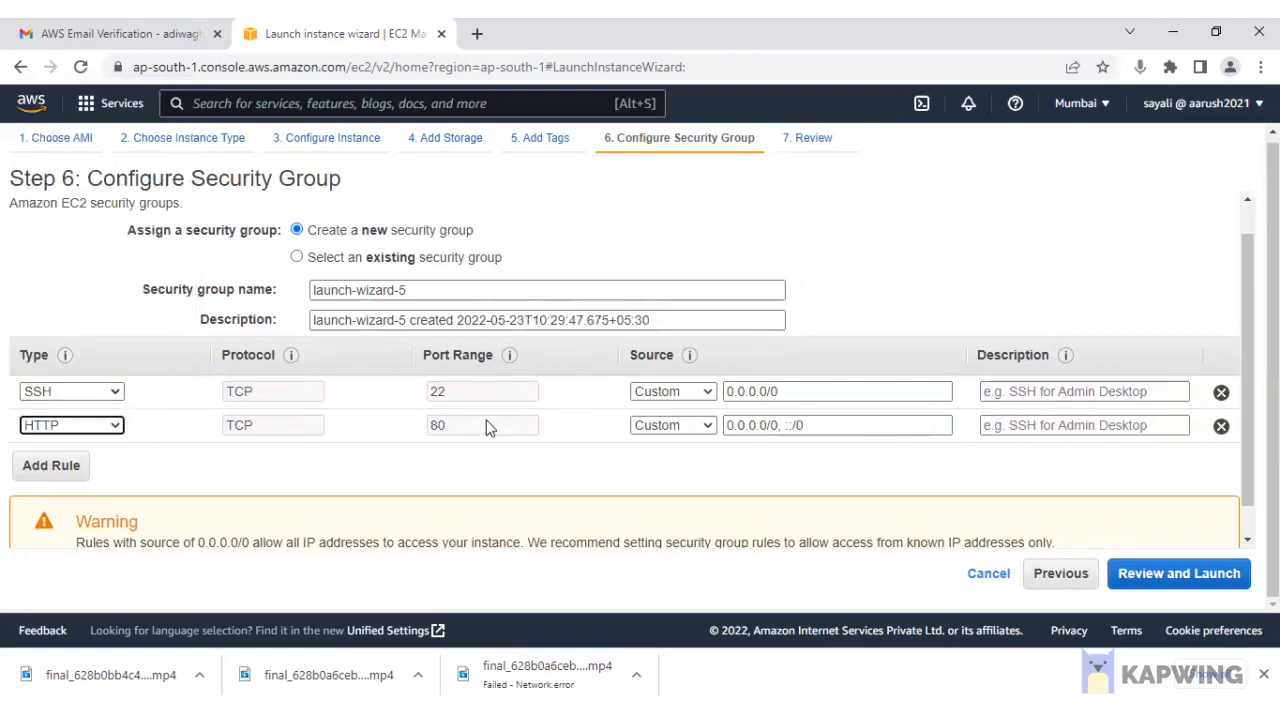
left_click(648, 376)
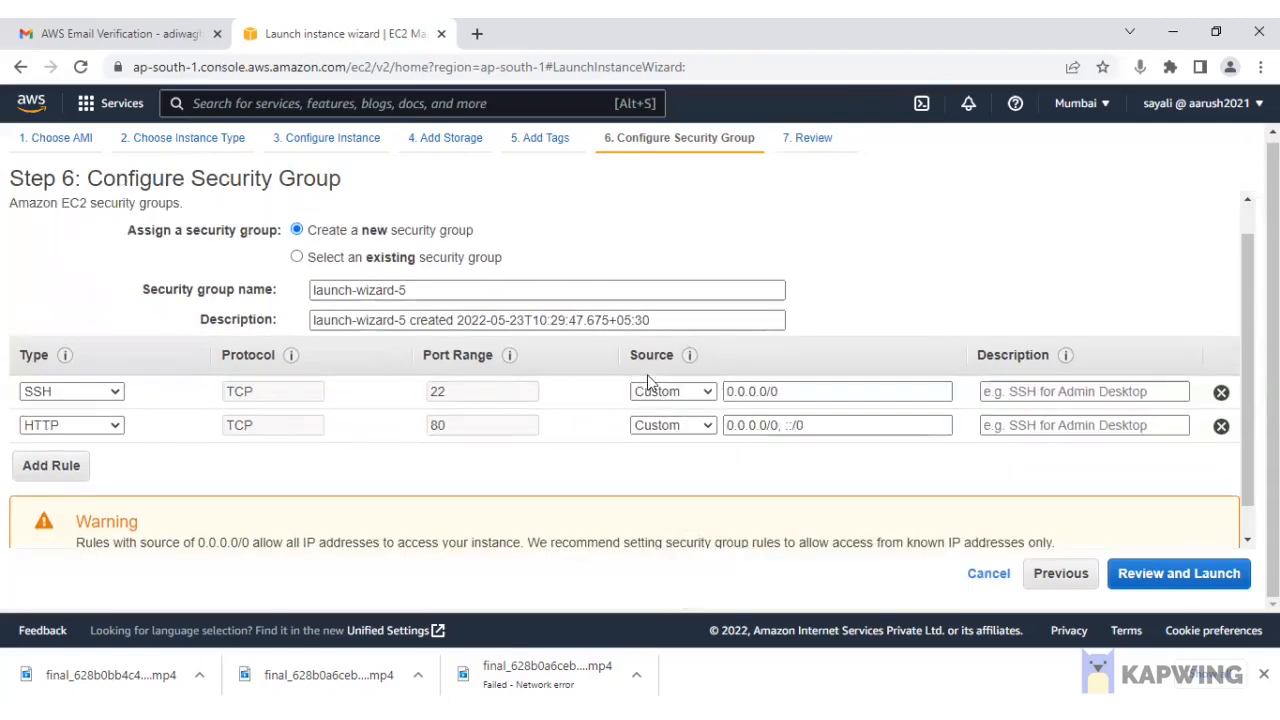
left_click(652, 427)
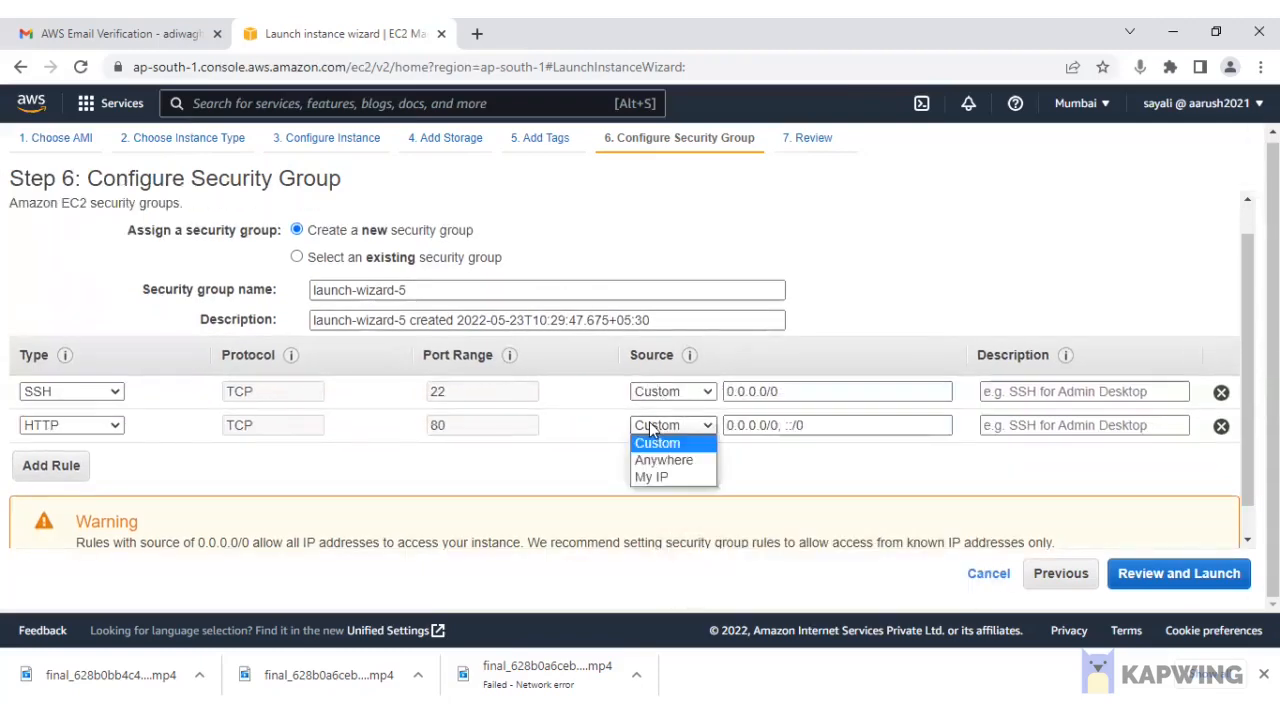
left_click(652, 427)
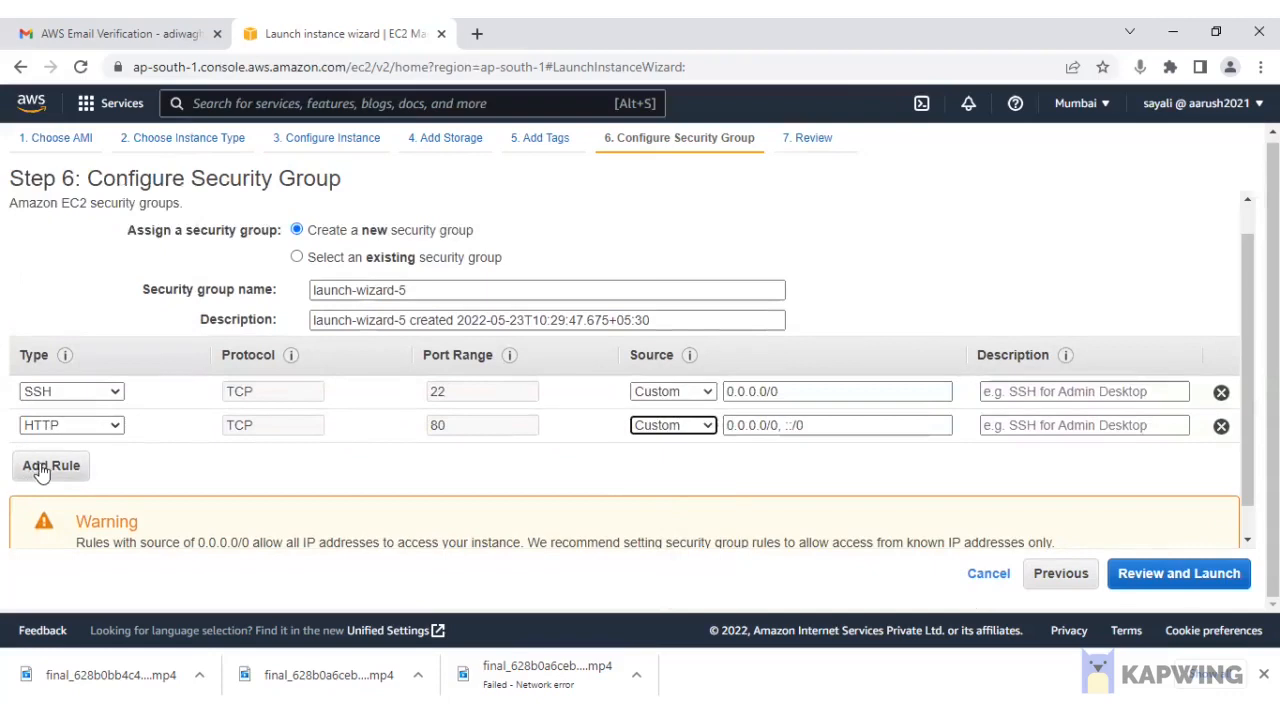
- Add an HTTPS inbound rule to the security group and proceed to the launch review
left_click(40, 470)
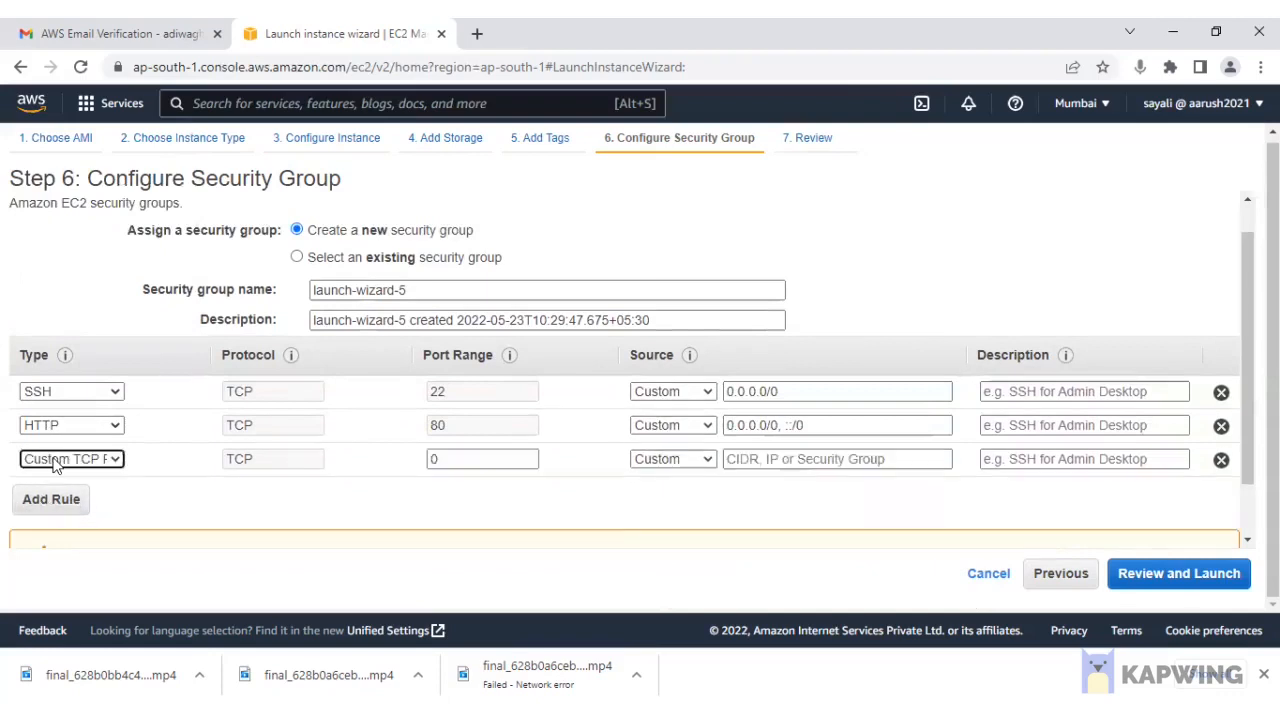
left_click(55, 459)
key("h")
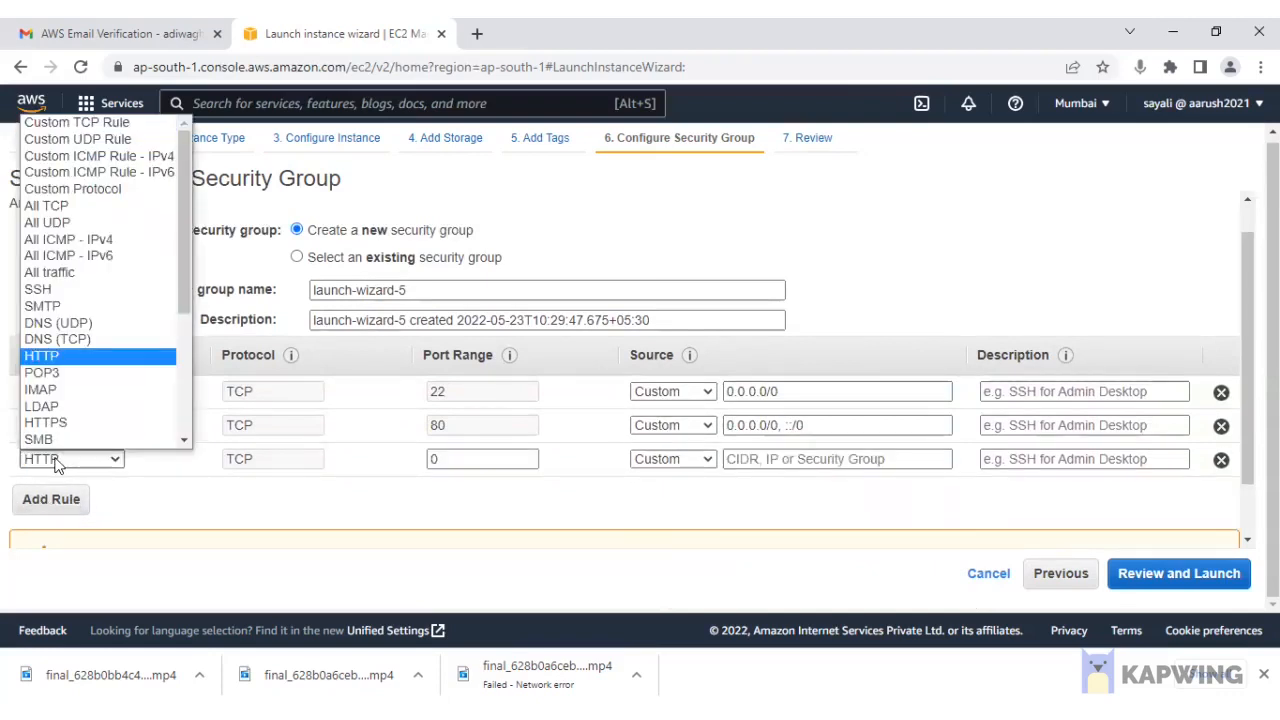
key("Down")
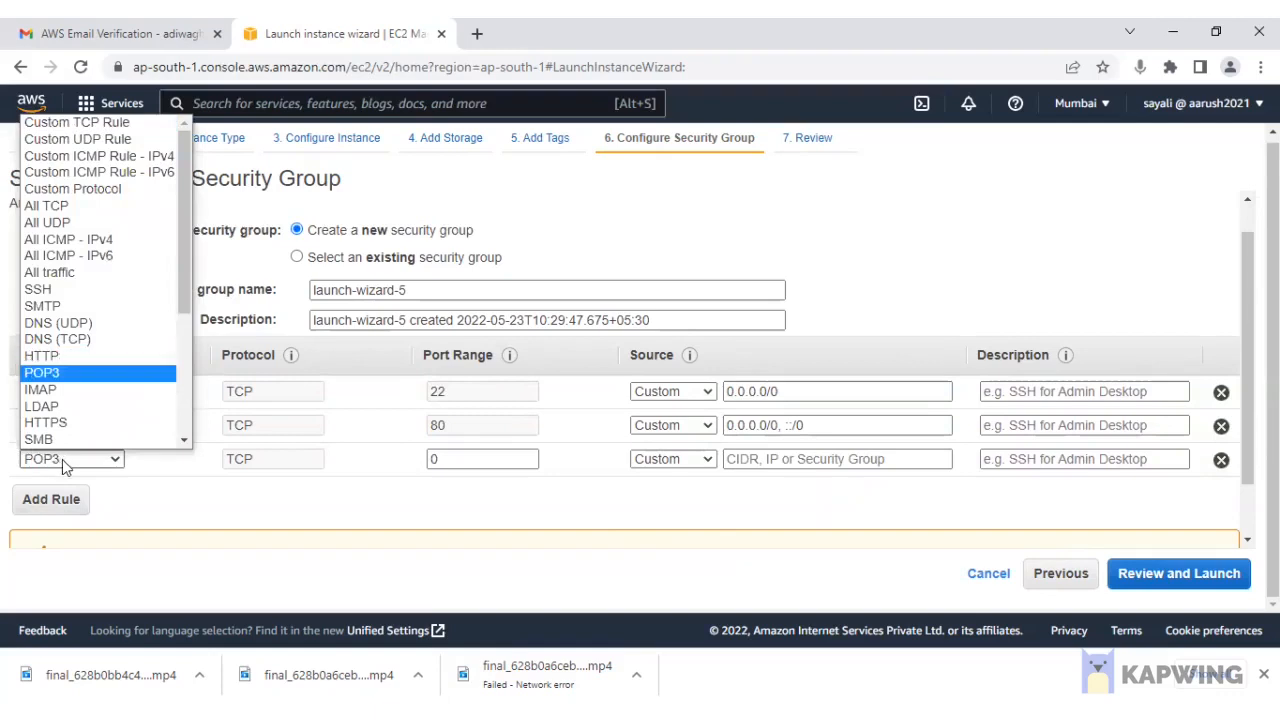
key("Down")
key("Down")
key("Down")
key("Down")
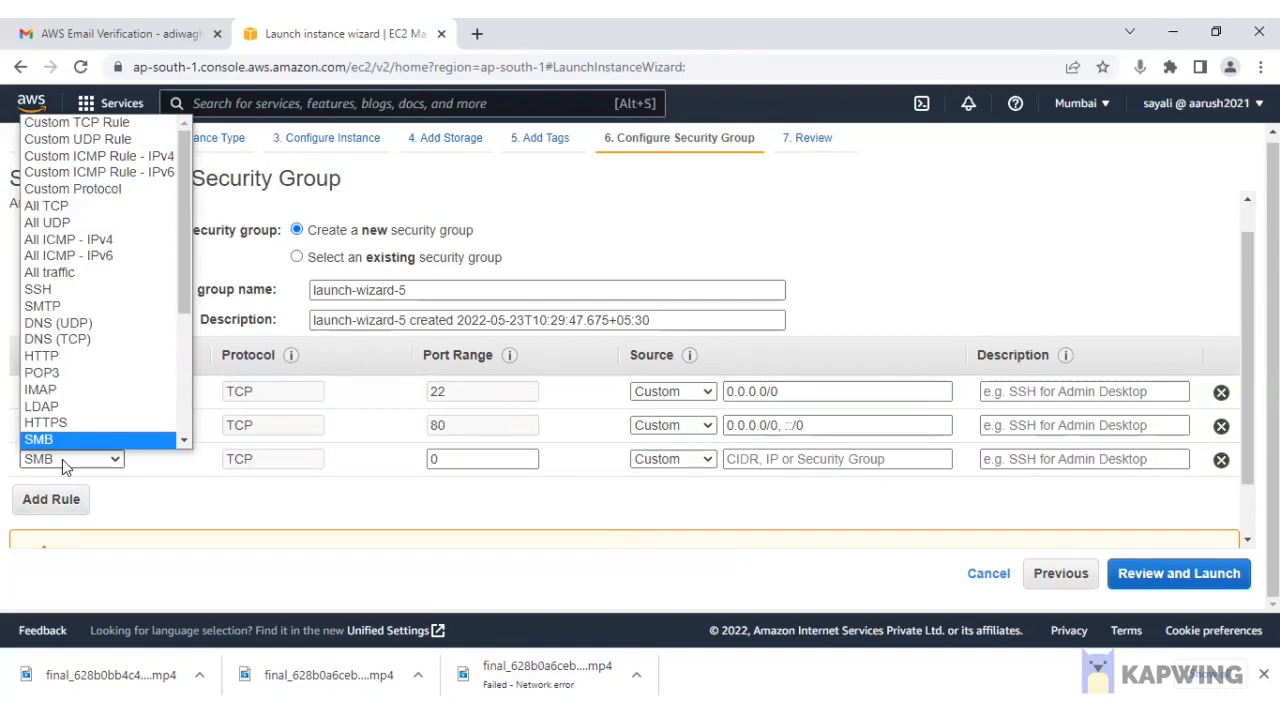
type("https")
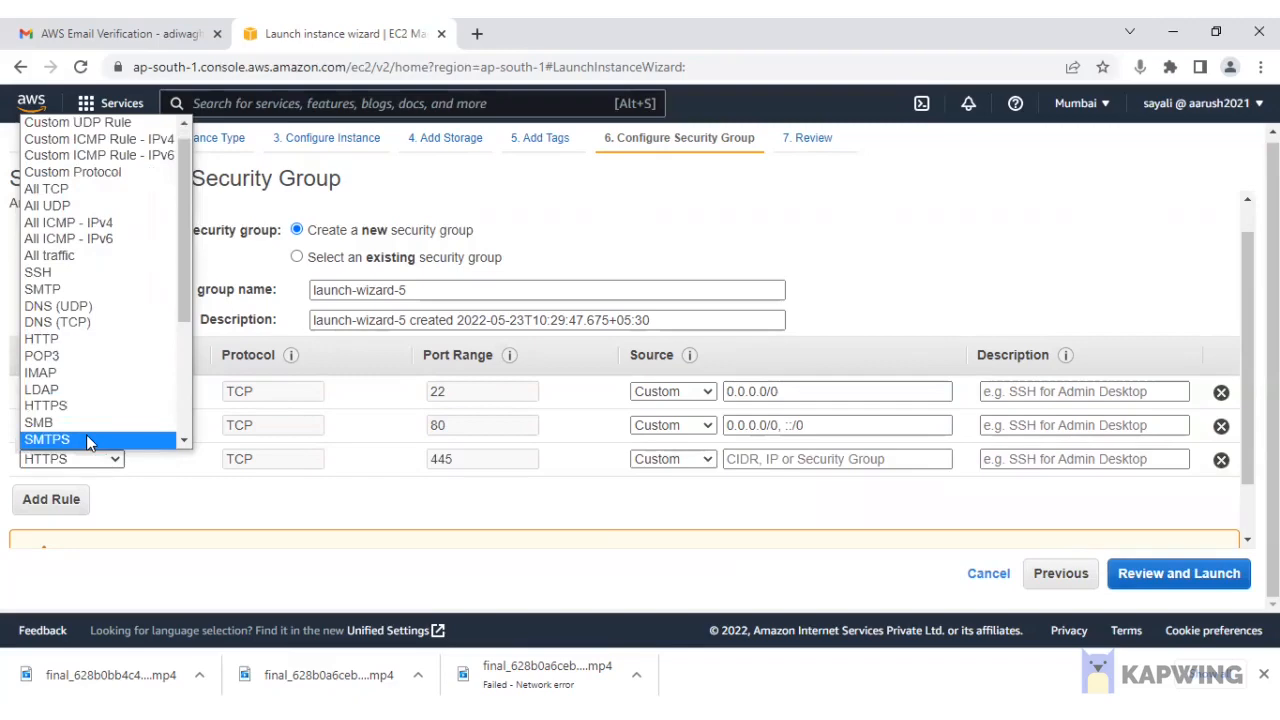
key("h")
key("h")
key("Return")
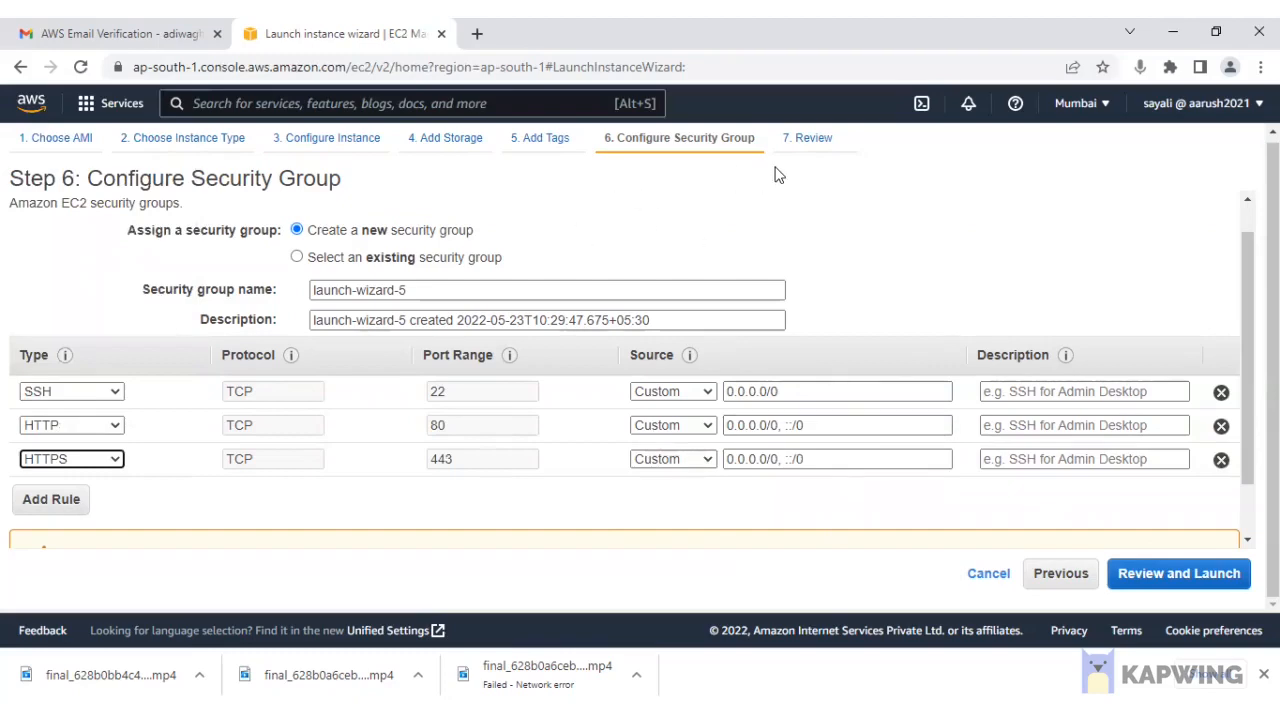
left_click(1143, 578)
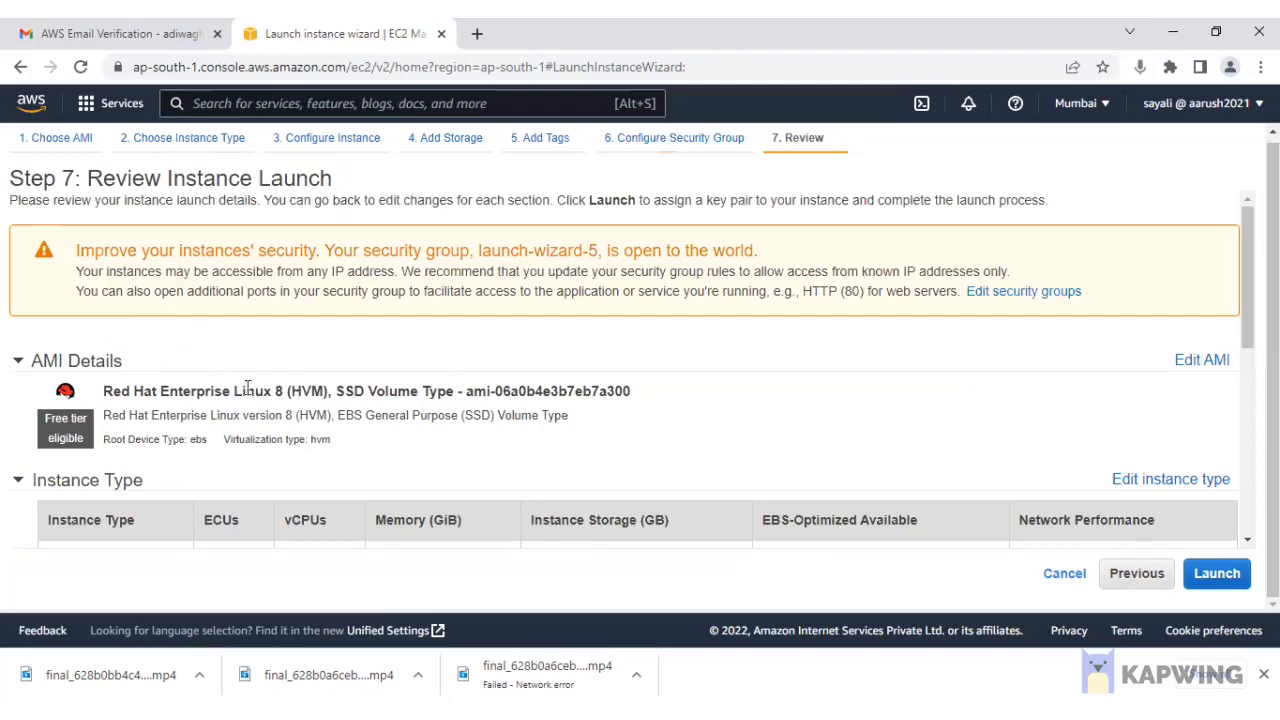
- Review the AMI, instance type and security group rules in the summary, then start the launch
scroll(400, 405, "down", 2)
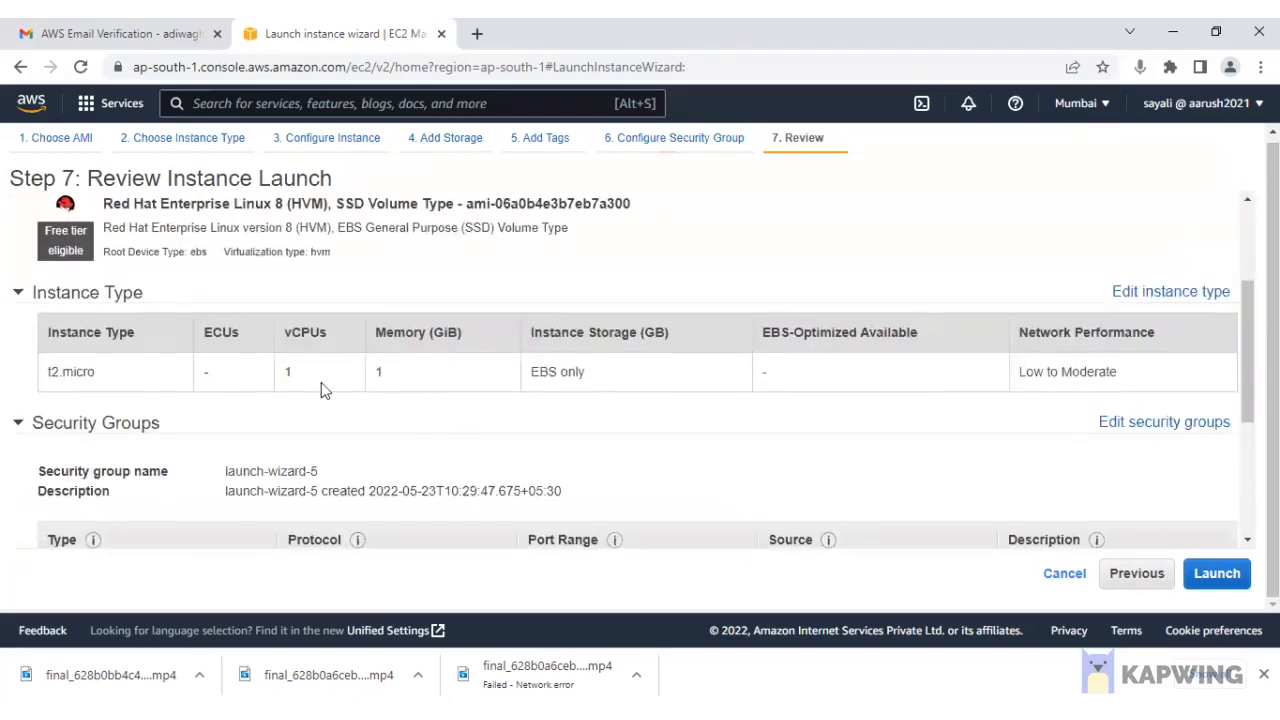
scroll(120, 340, "down", 1)
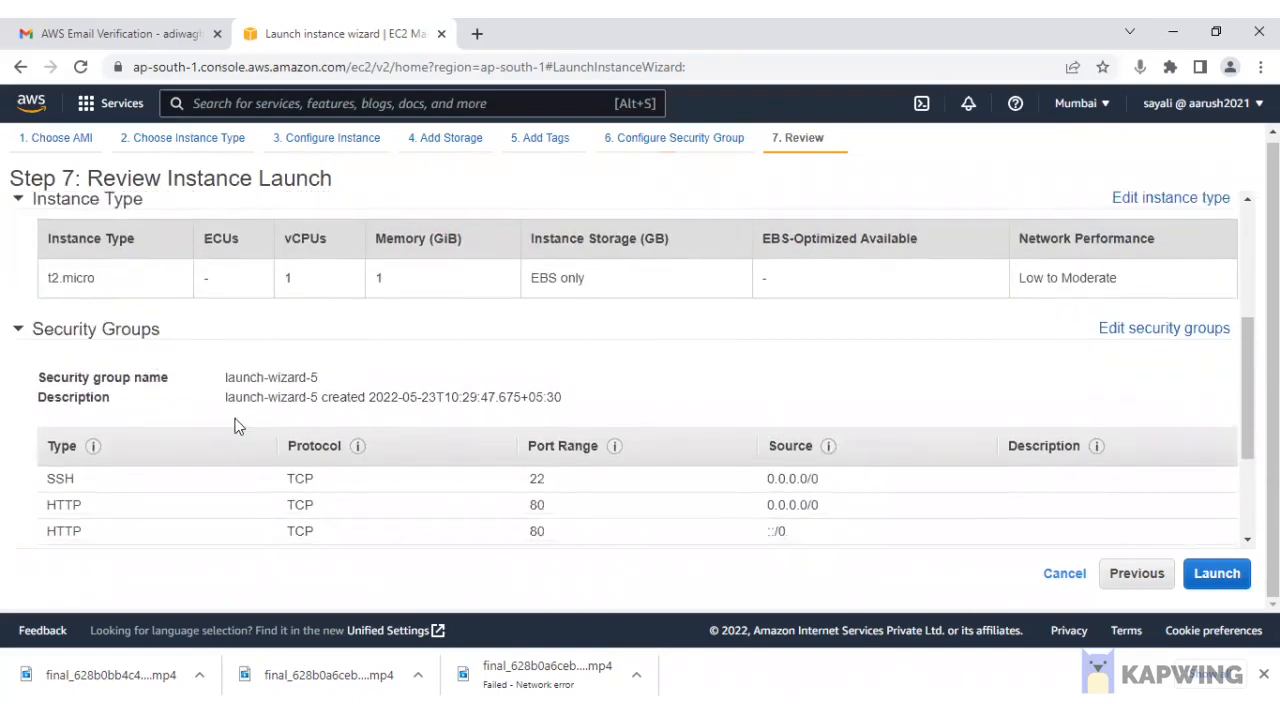
scroll(238, 425, "down", 2)
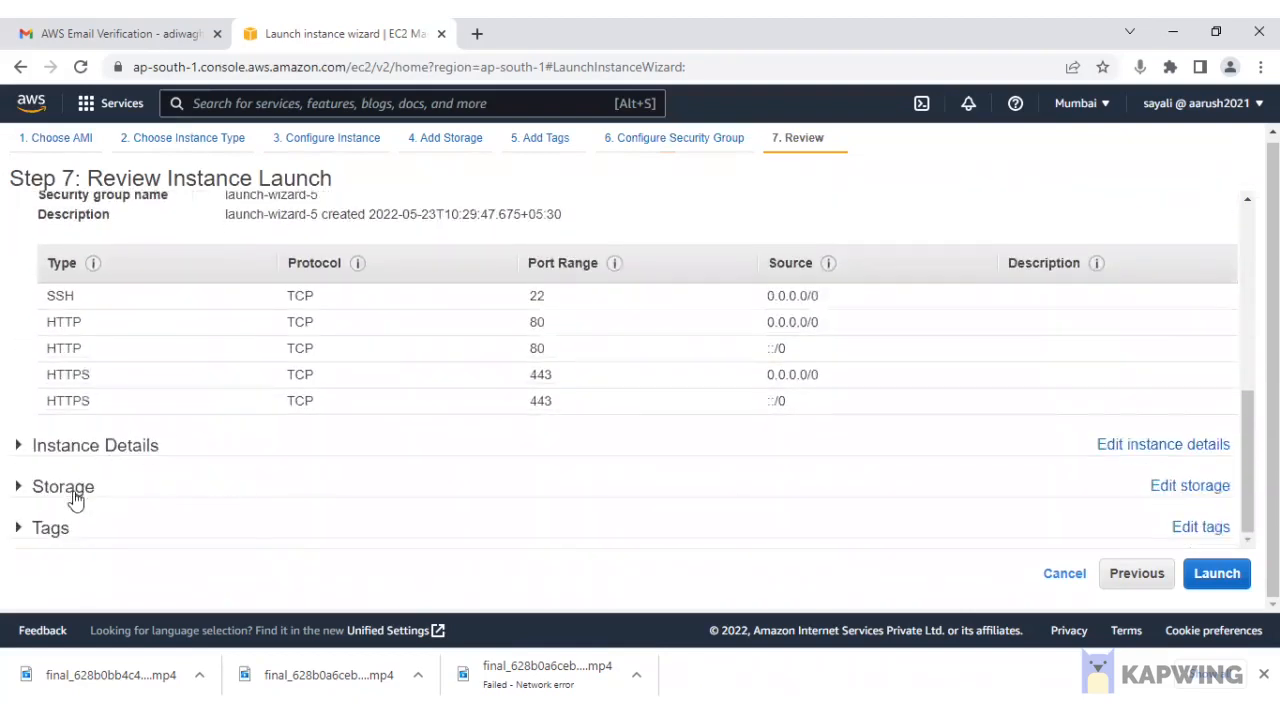
left_click(1217, 575)
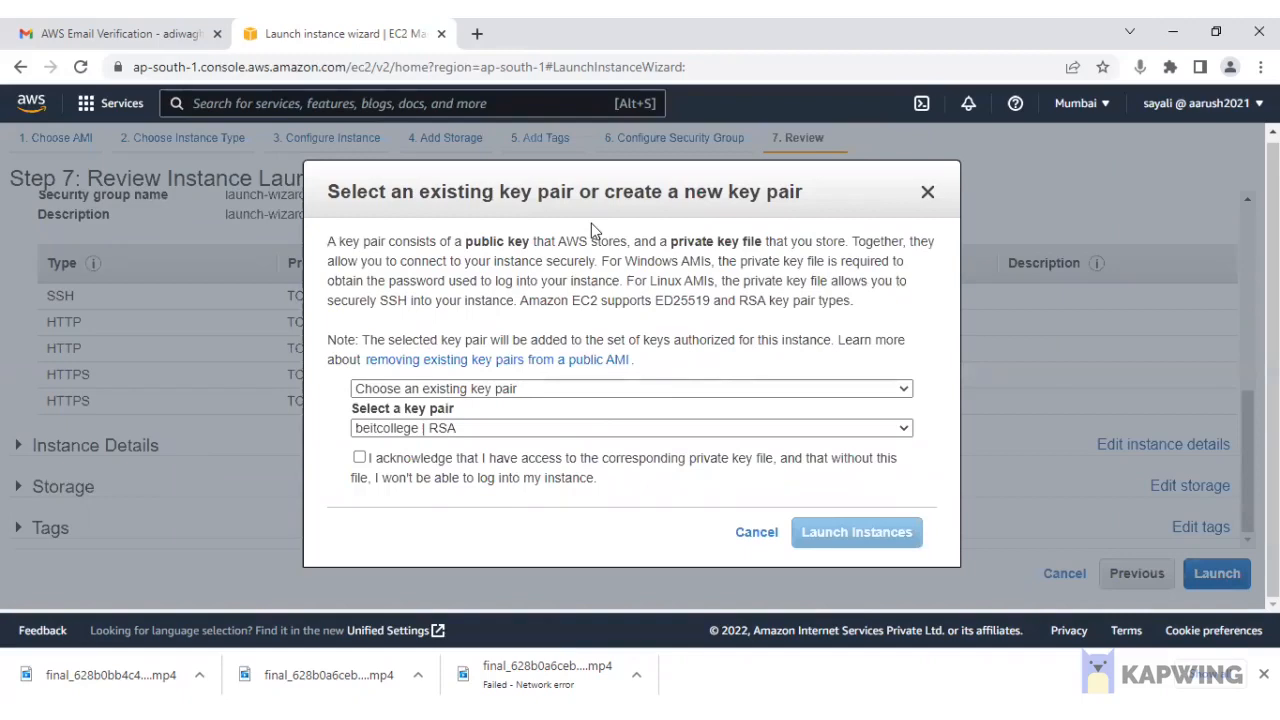
- Create a new RSA key pair named firstEc2Keypair and download its private key file
left_click(538, 389)
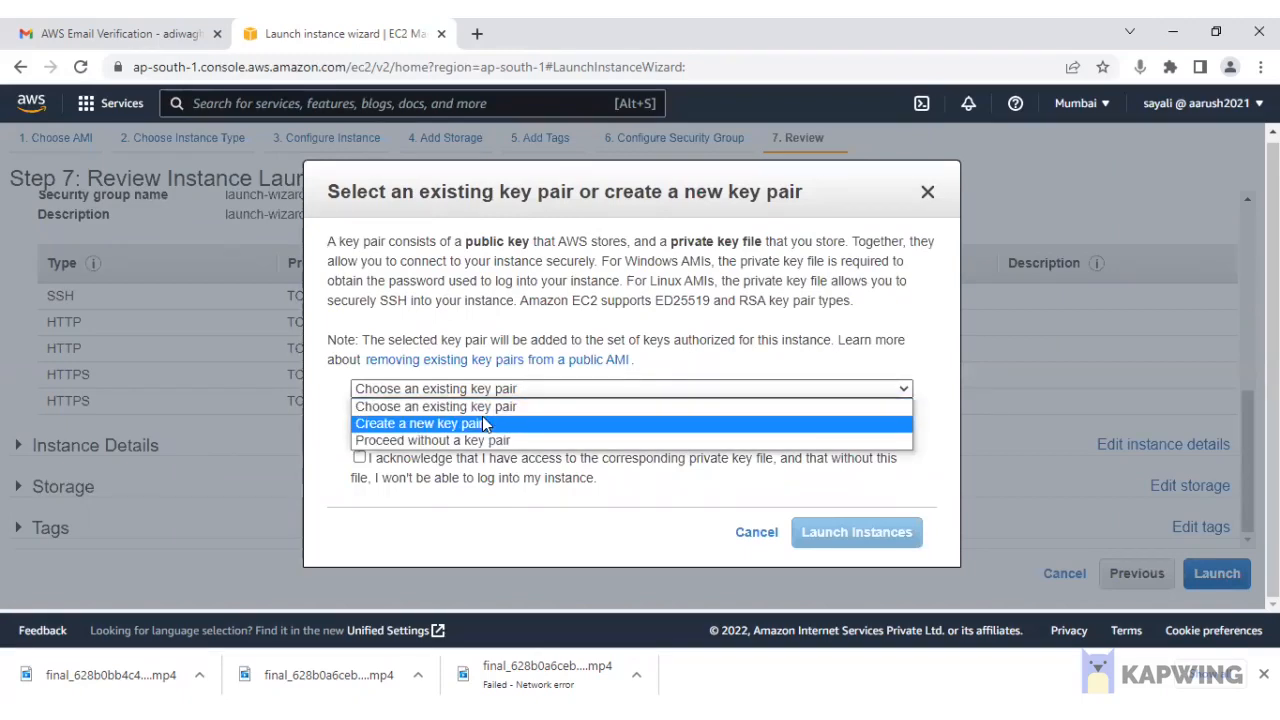
left_click(483, 423)
left_click(414, 467)
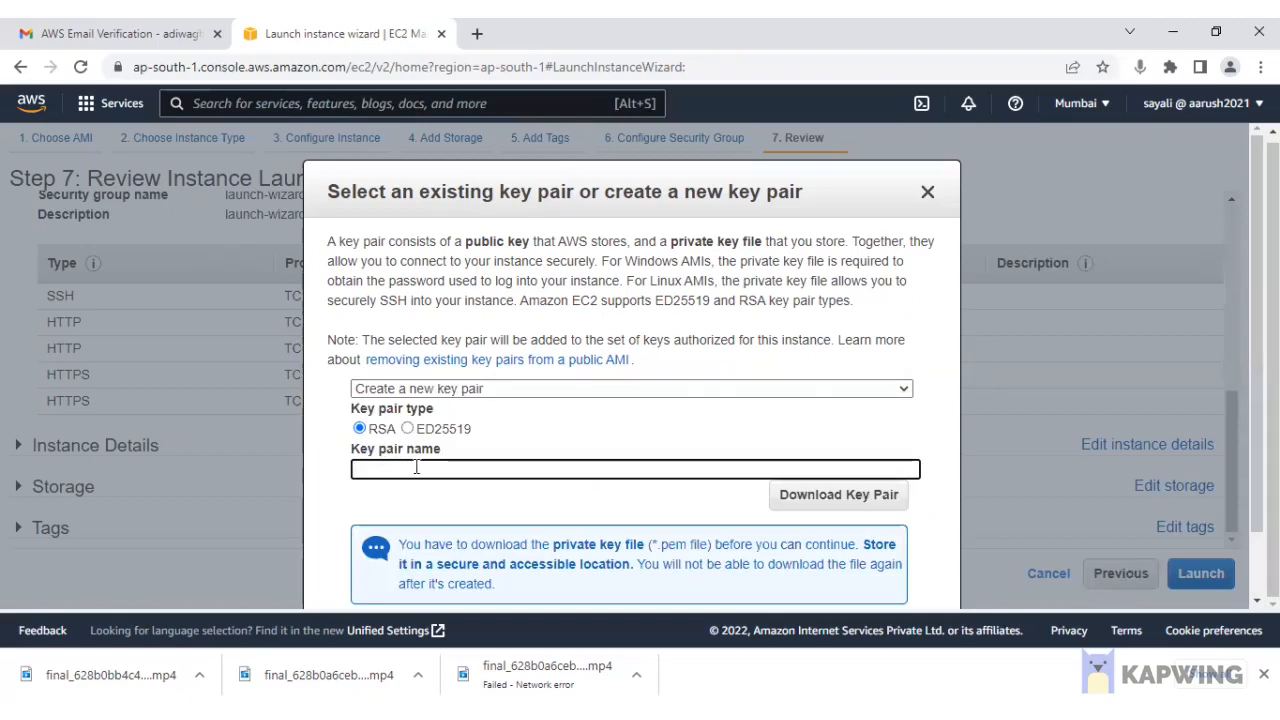
type("first")
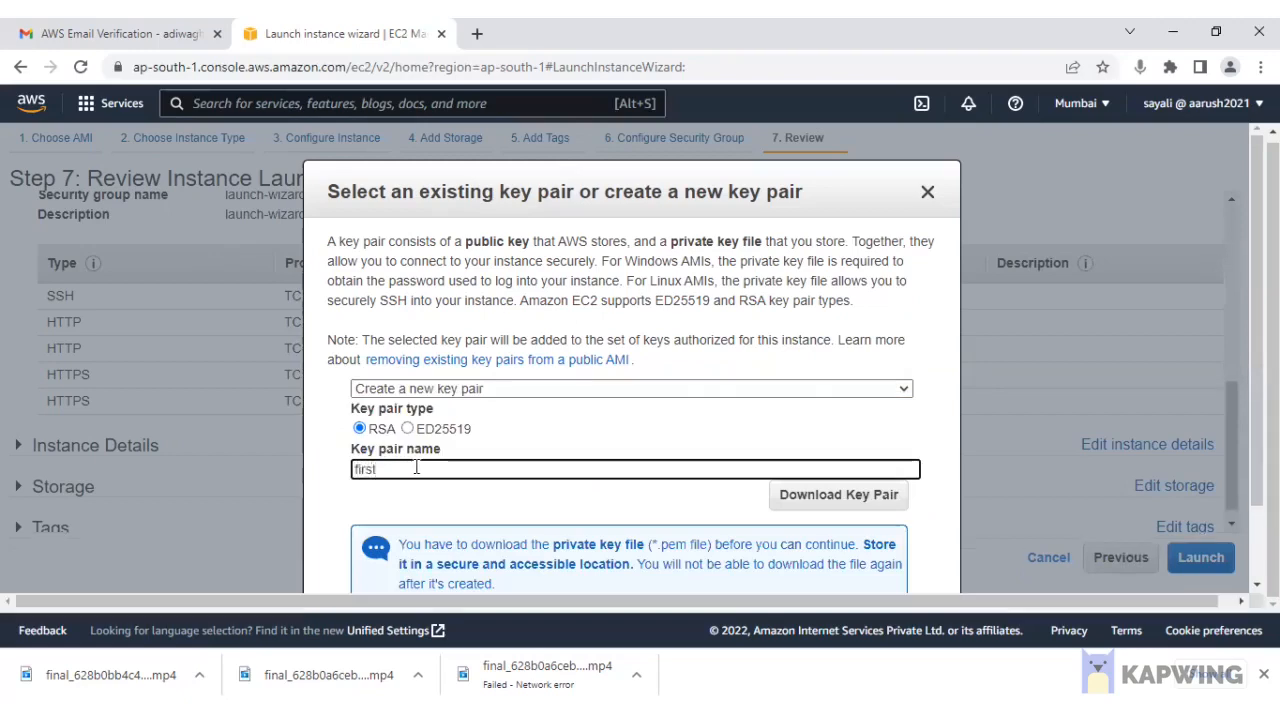
type("Ec2")
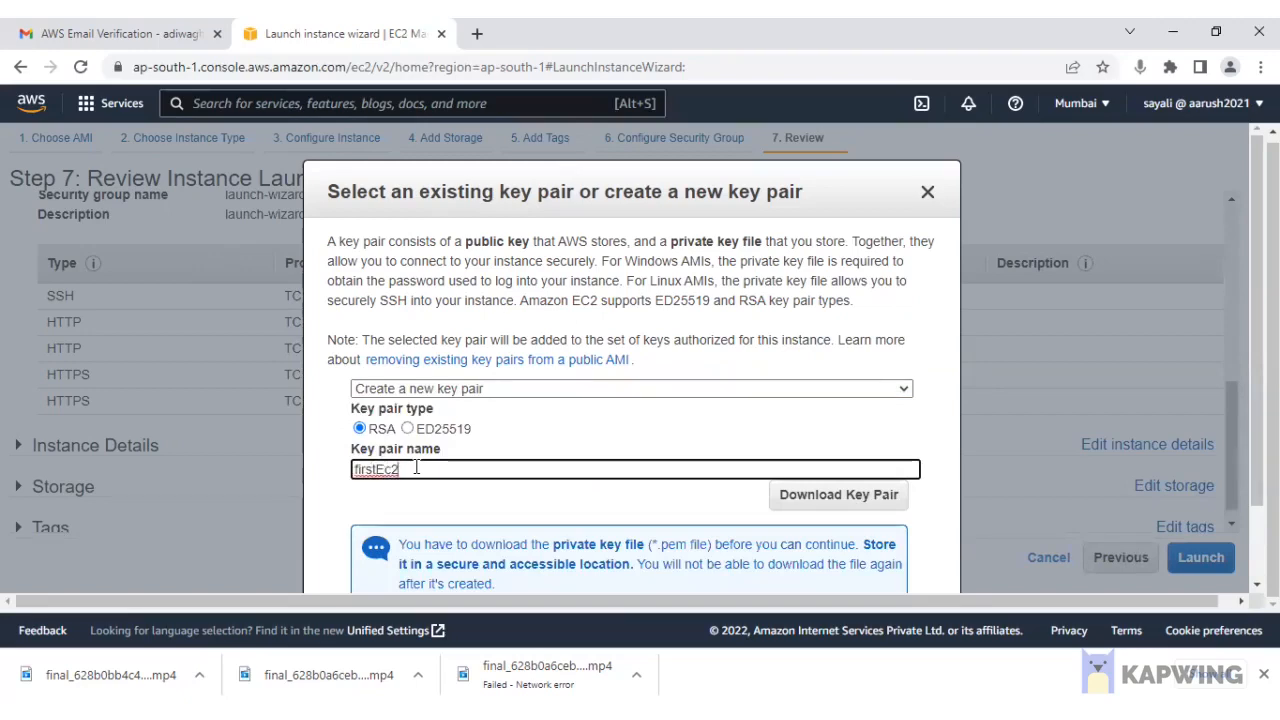
type("Keypair")
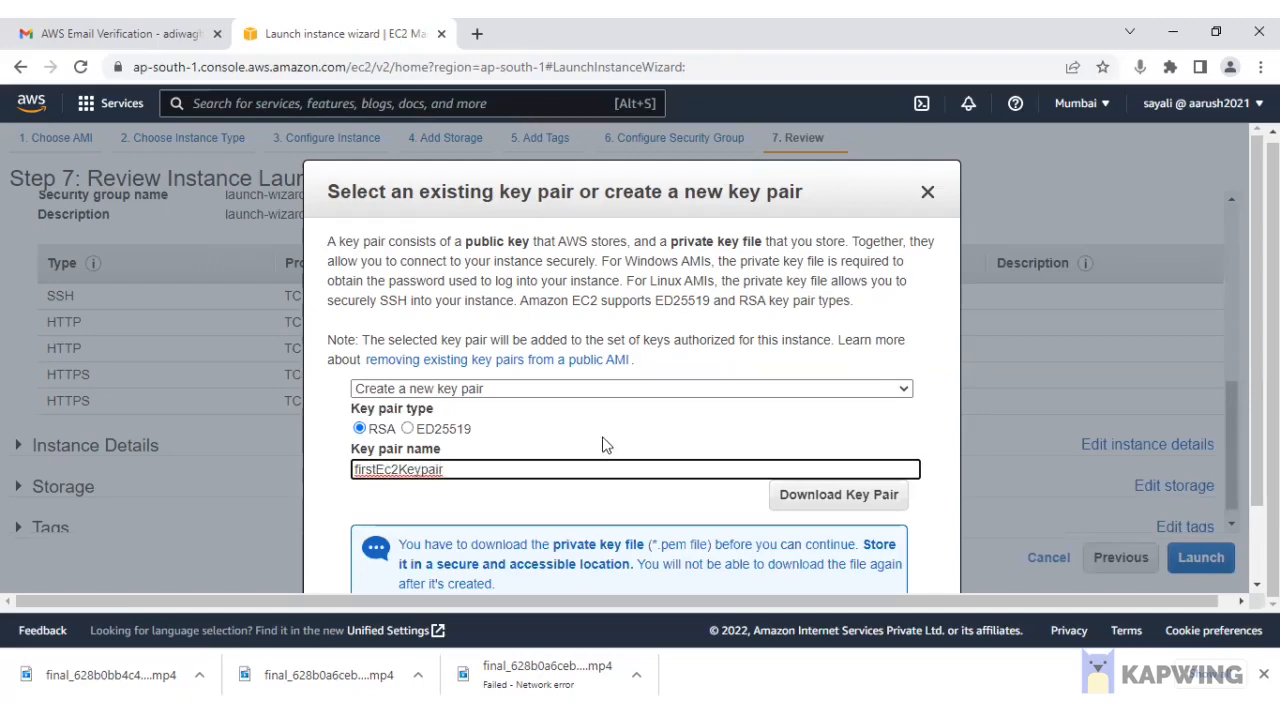
scroll(600, 445, "down", 1)
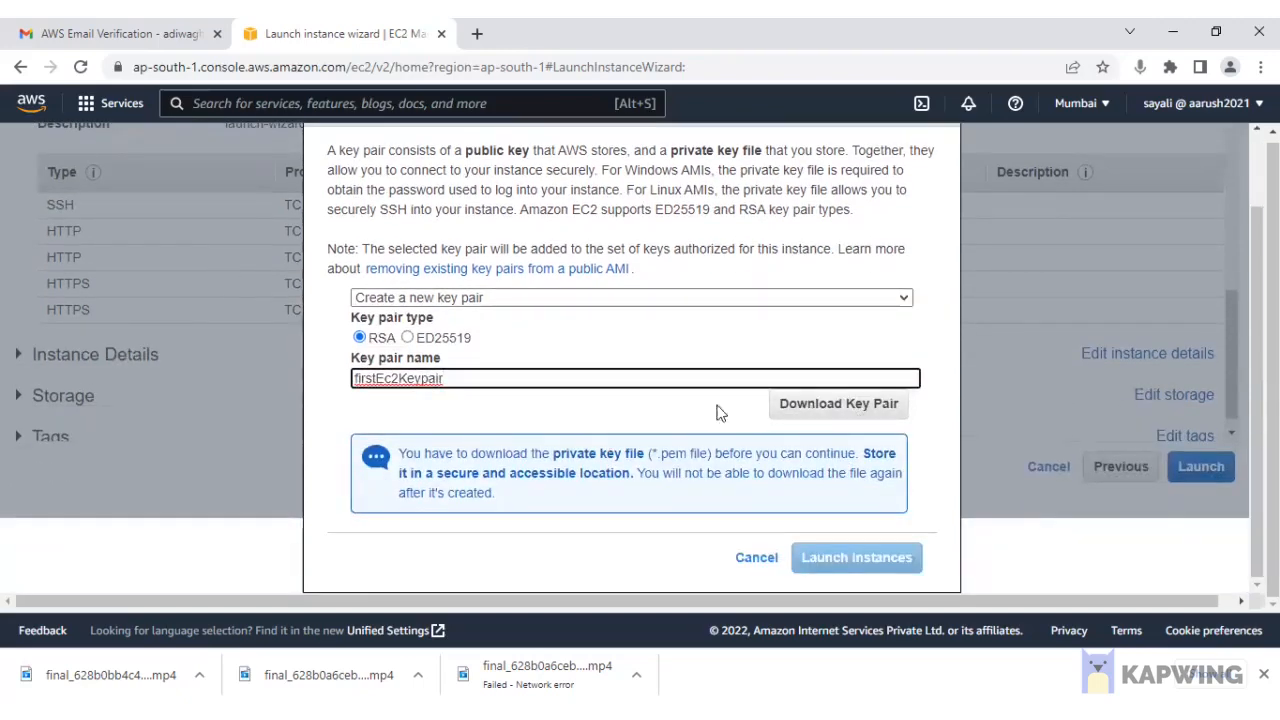
left_click(806, 413)
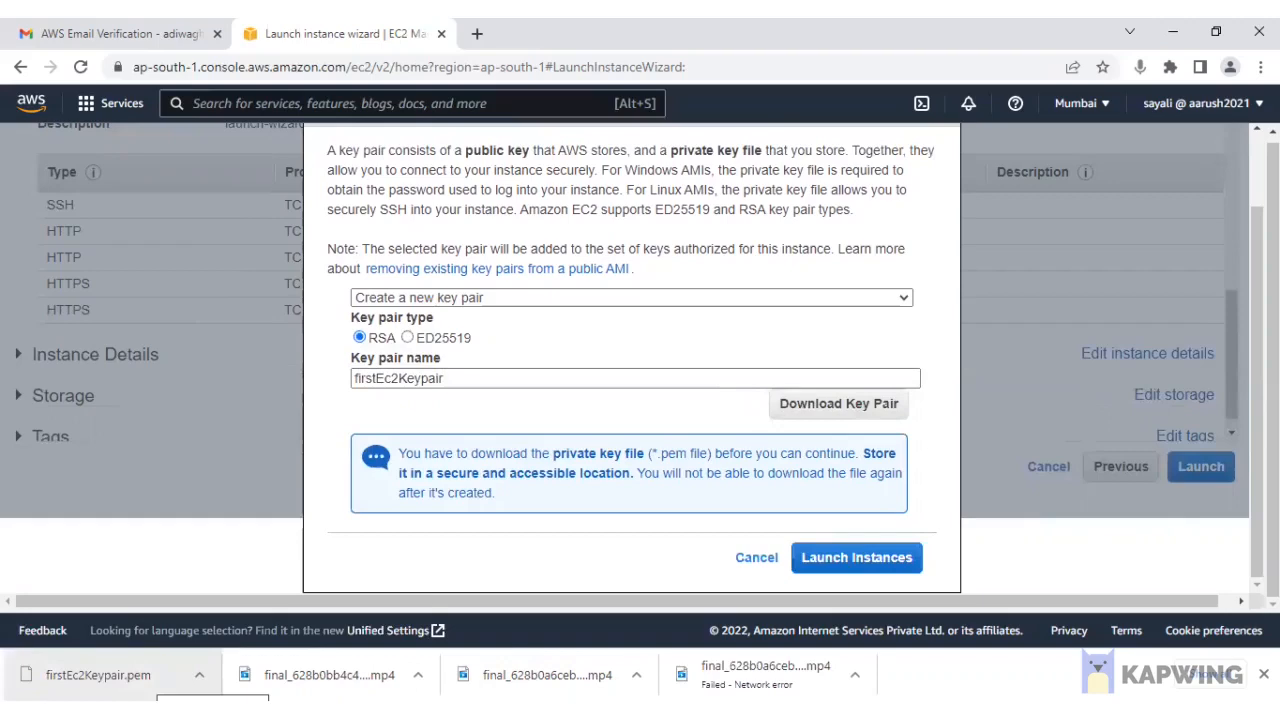
- Launch the instance, then open the EC2 Instances list and dismiss the welcome message
left_click(882, 560)
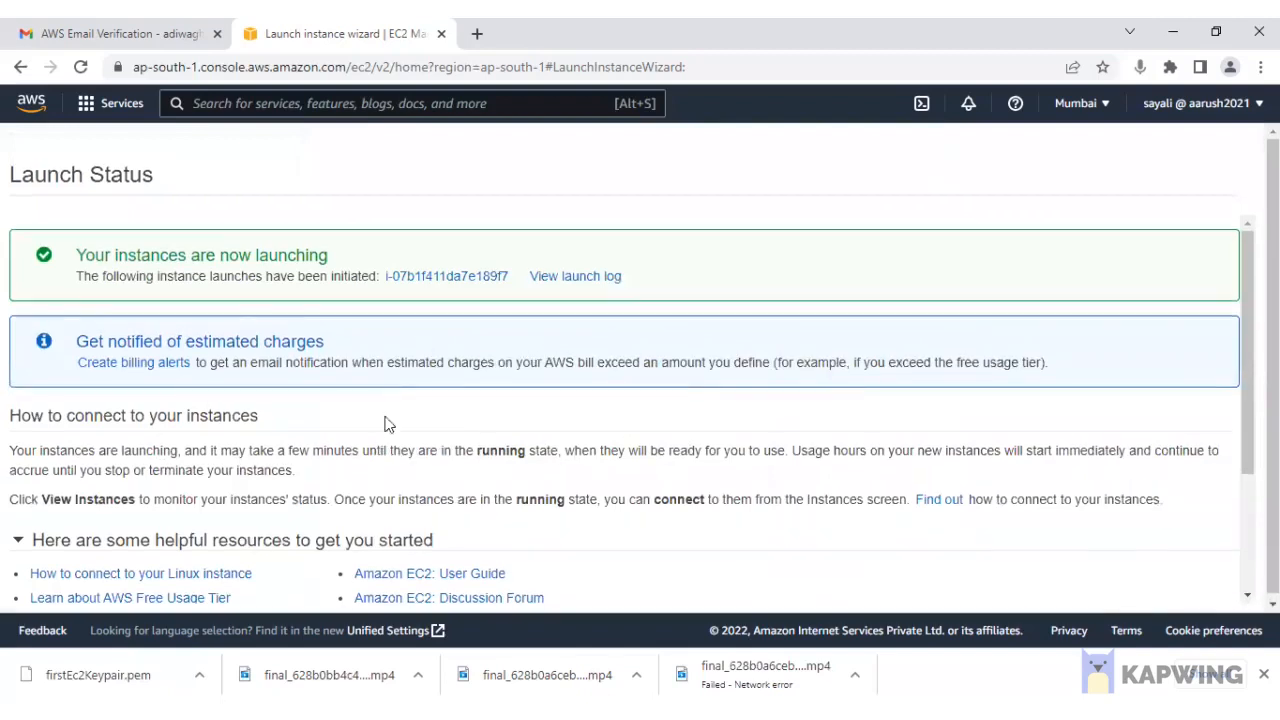
left_click(112, 103)
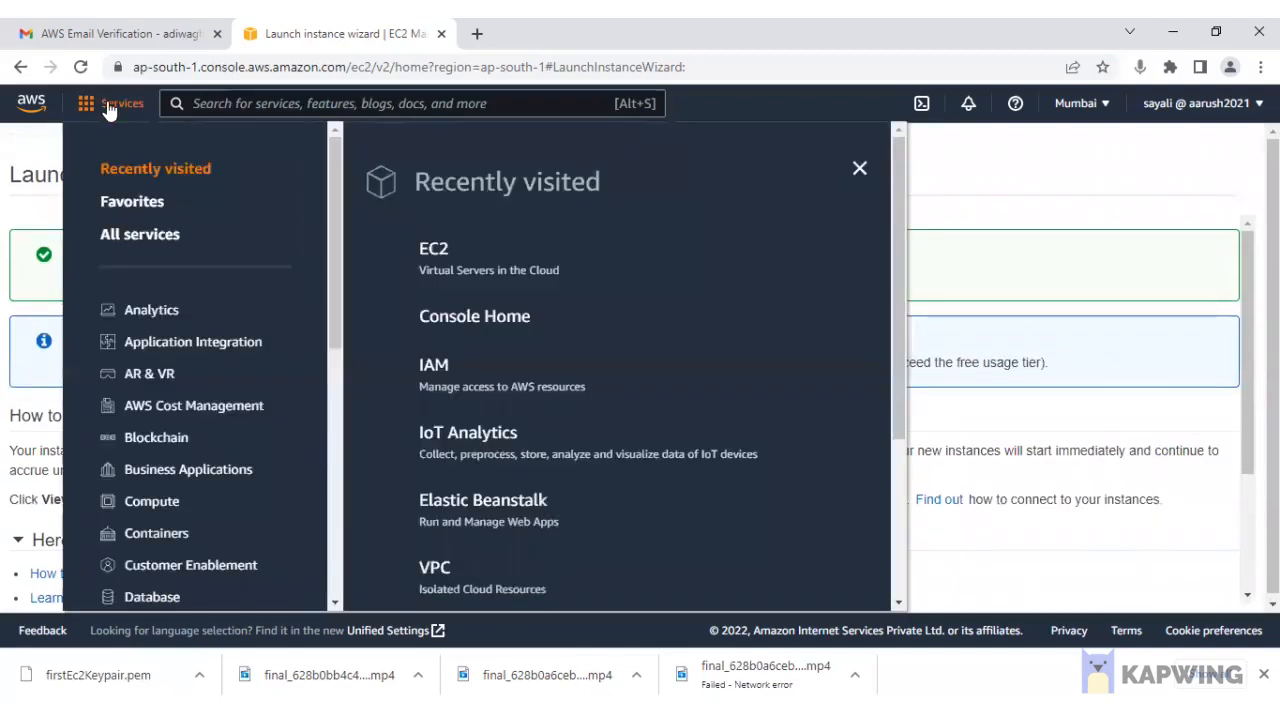
left_click(423, 249)
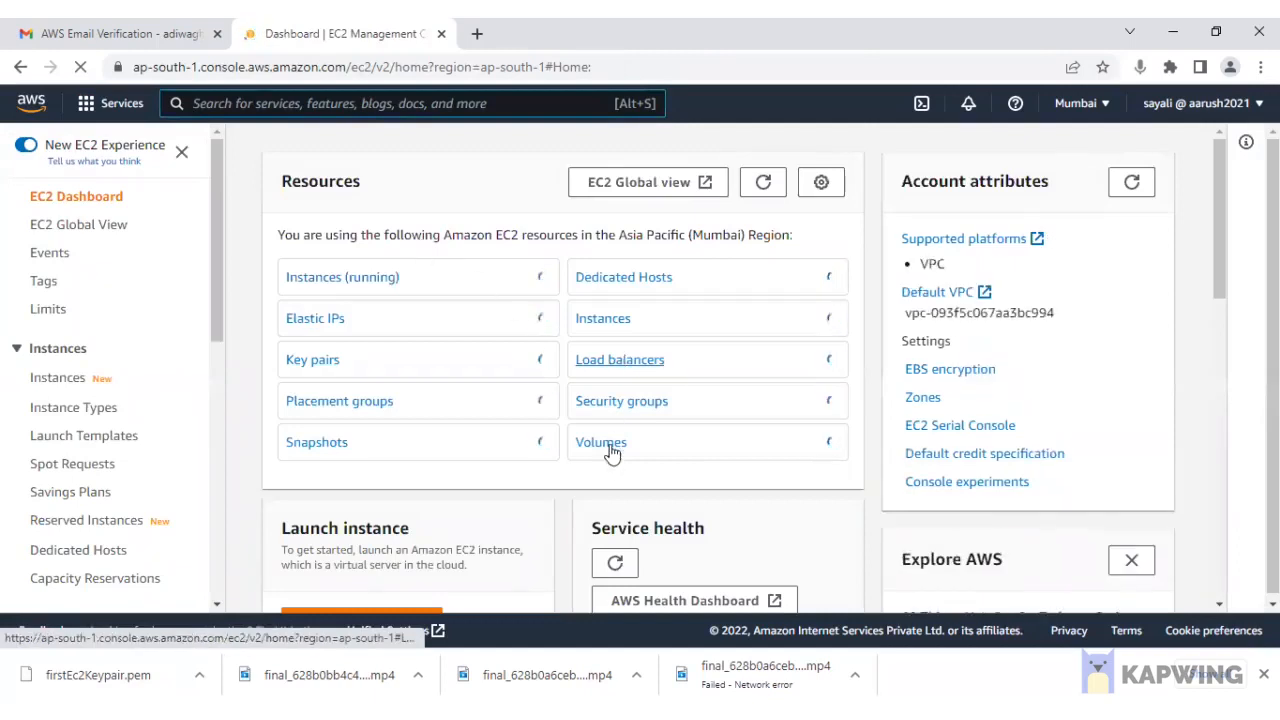
left_click(605, 319)
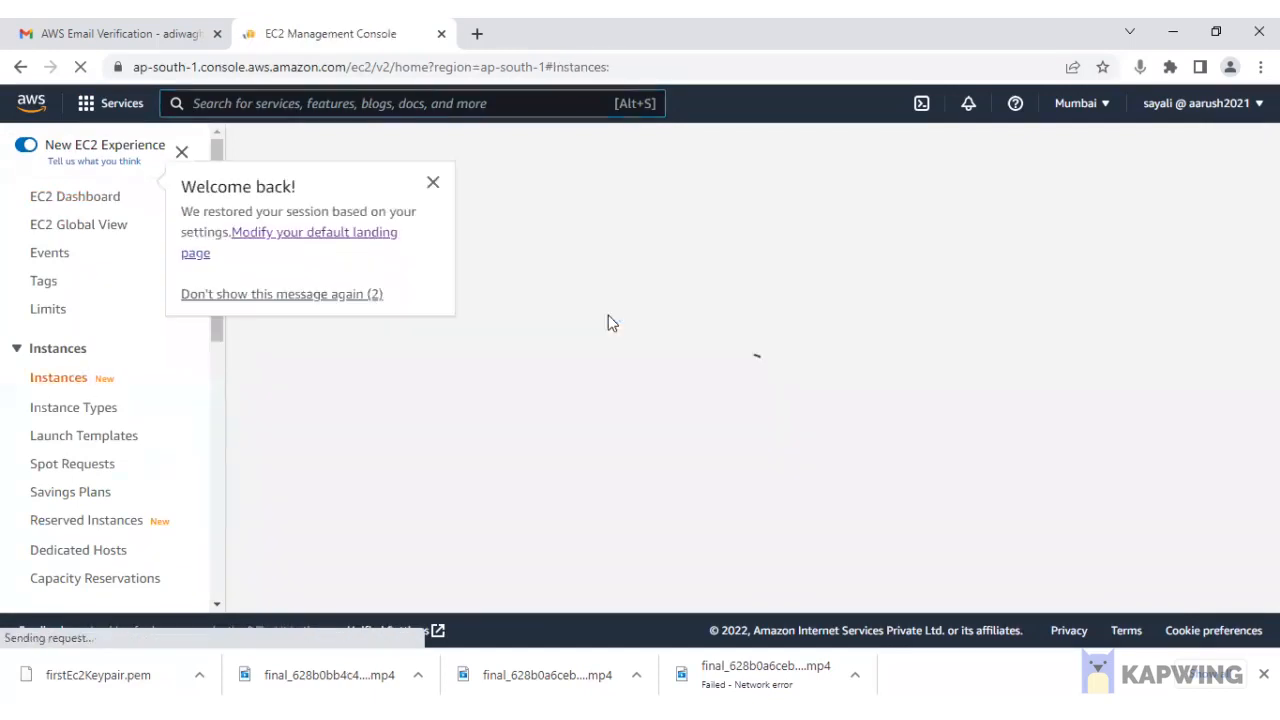
left_click(433, 184)
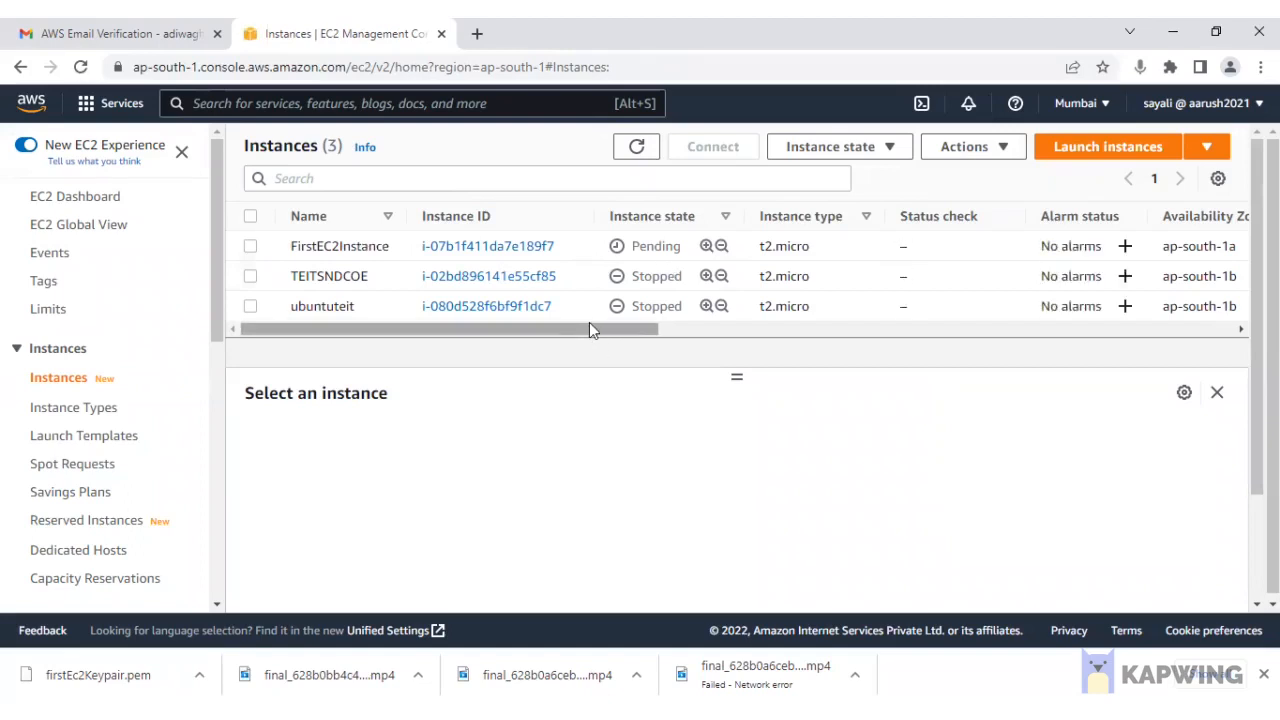
- Scroll across the instances table to examine FirstEC2Instance's state, availability zone, public DNS and public IPv4 address
left_click_drag(591, 328, 741, 335)
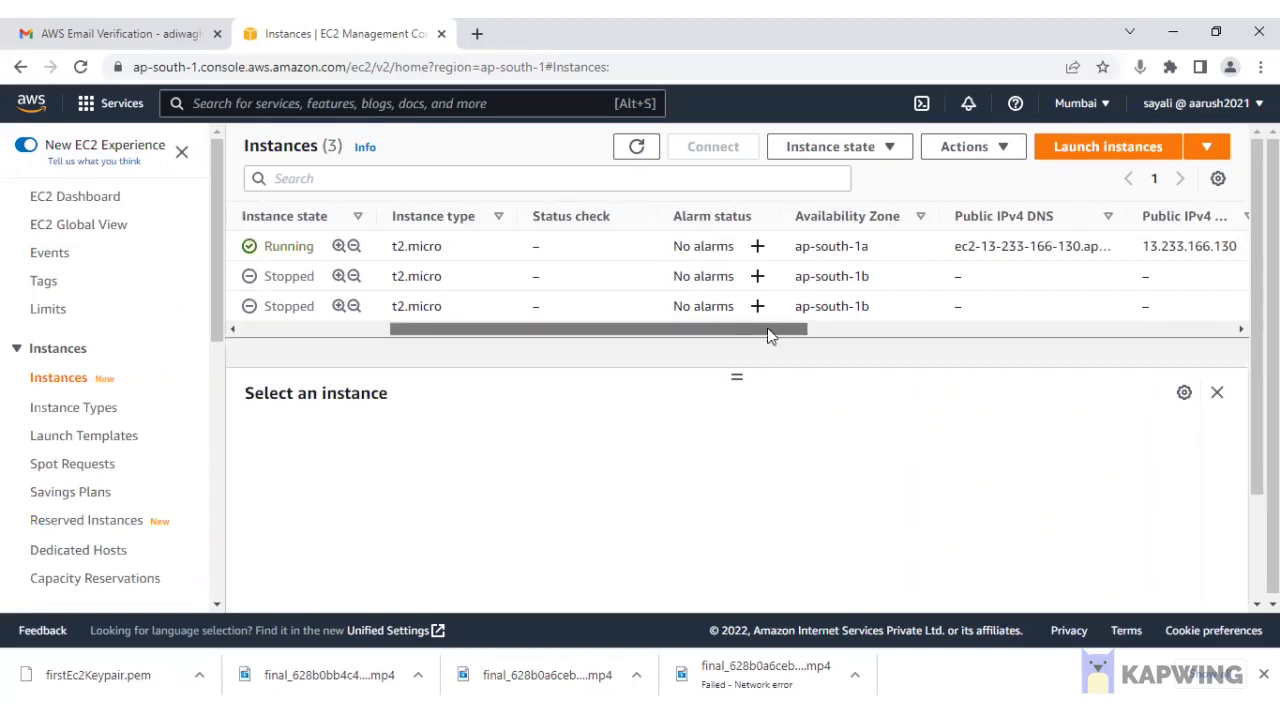
left_click_drag(770, 336, 908, 329)
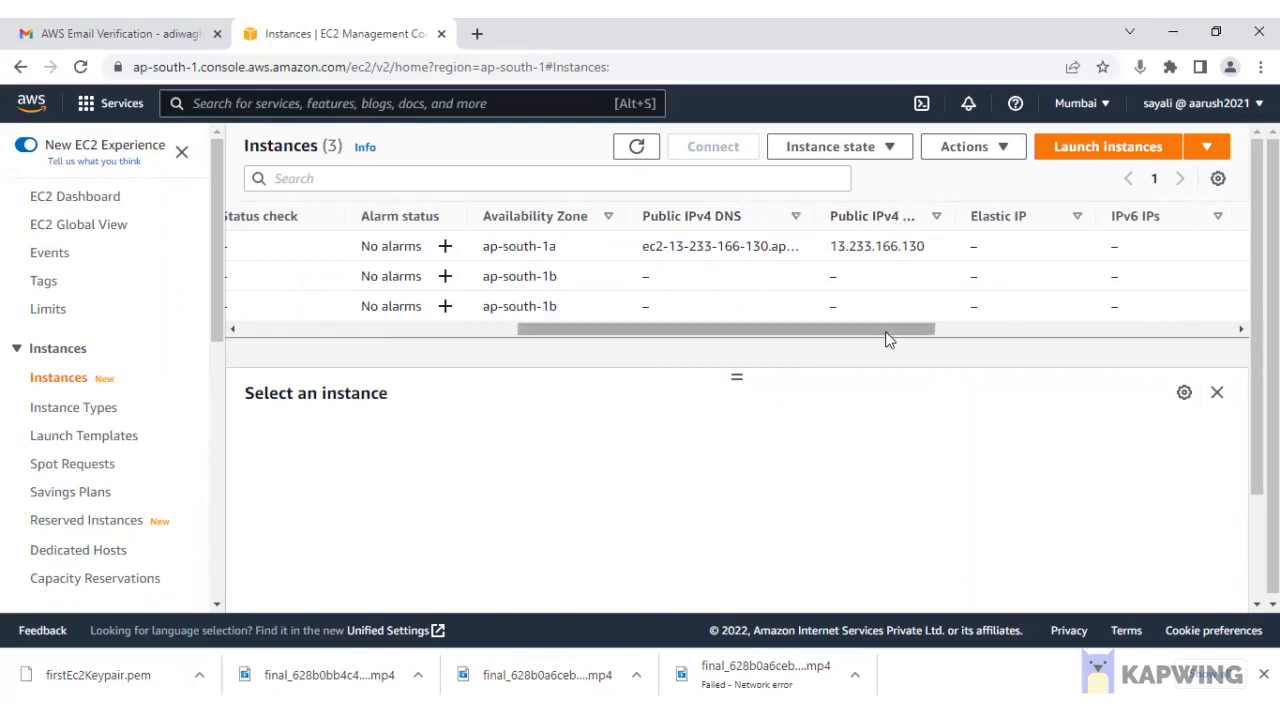
left_click_drag(885, 331, 286, 354)
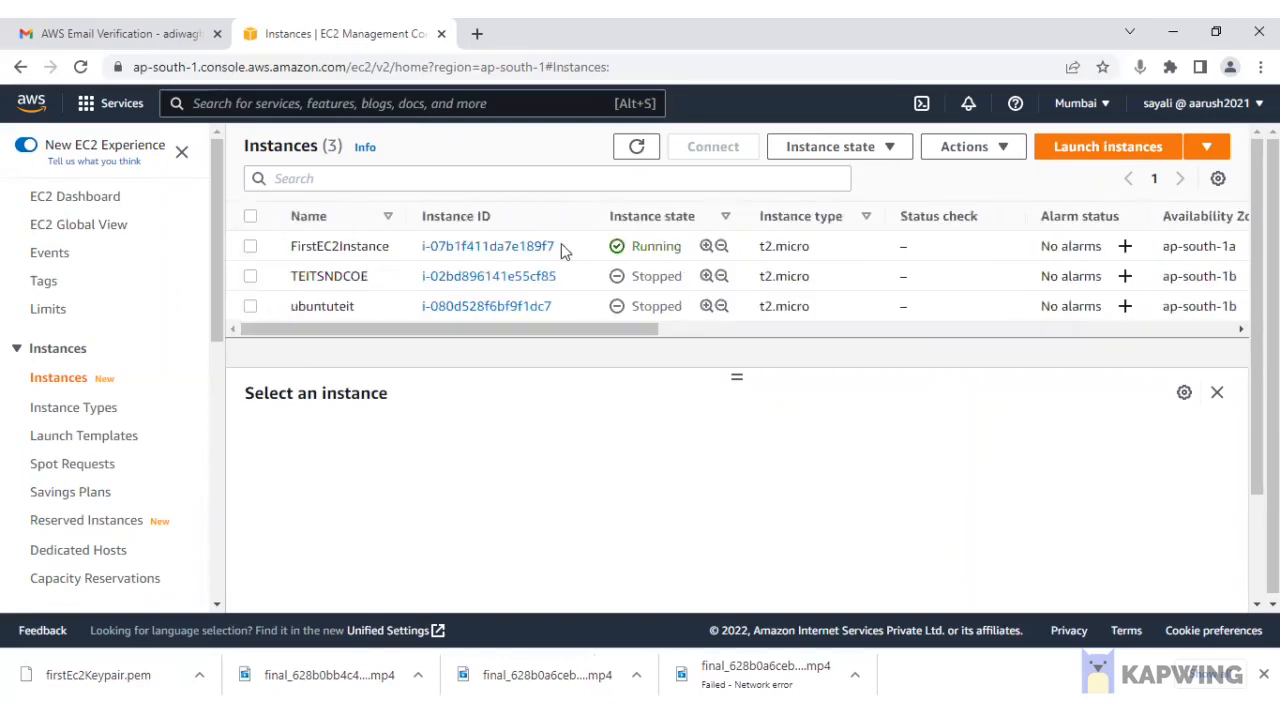